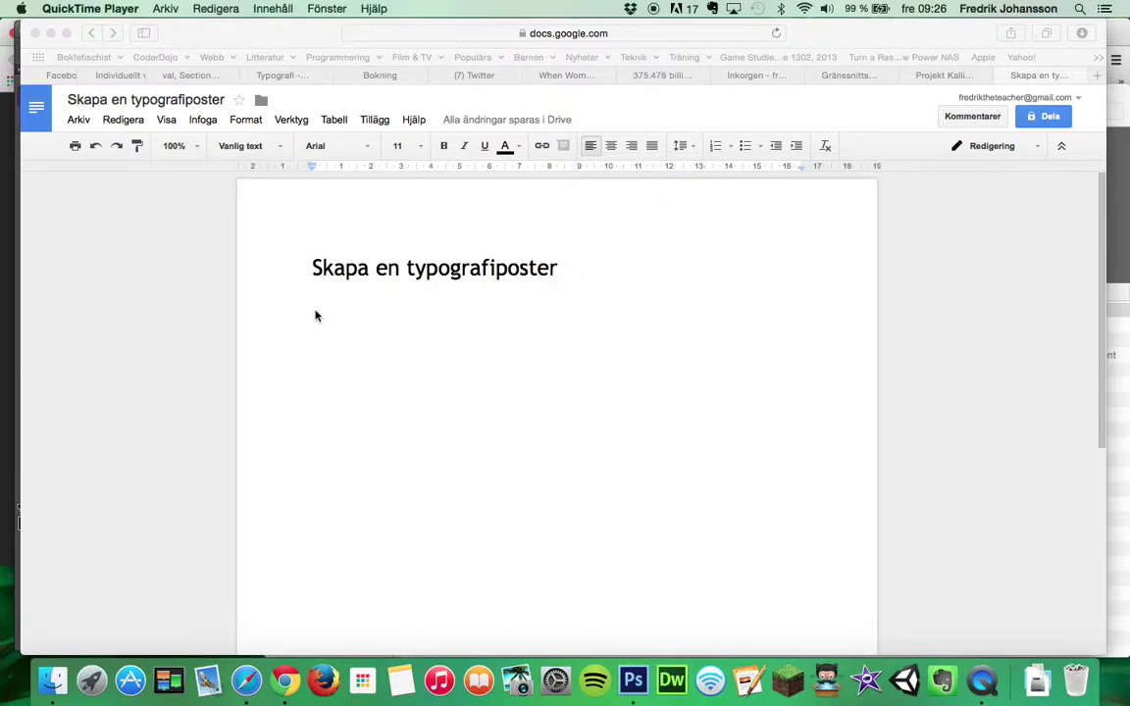
- Write the Swedish paragraph under the title listing the gradient, text and transform tools
click(314, 309)
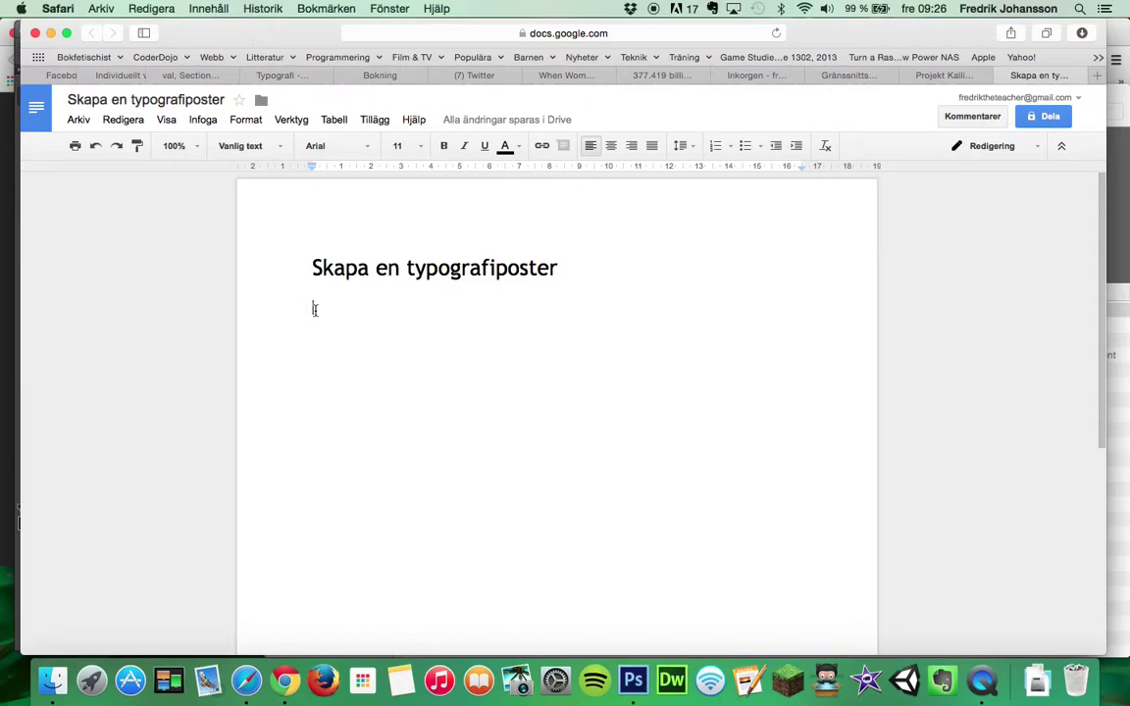
text(För att skap)
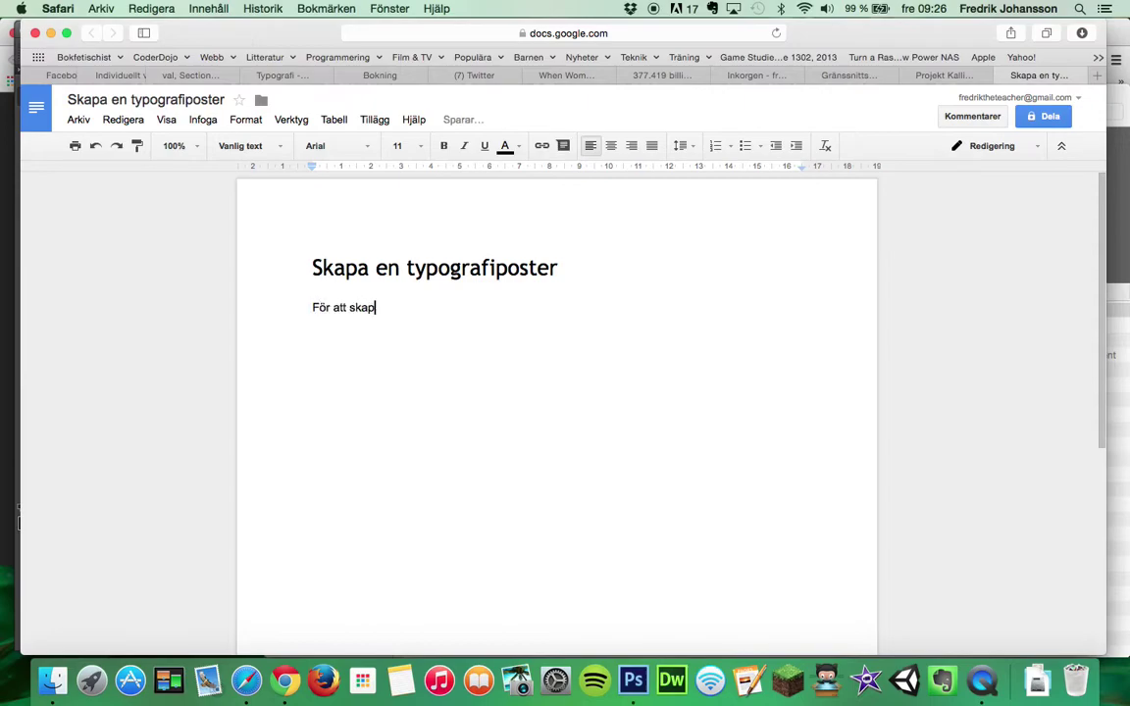
text(a denna )
text(poster/affisch)
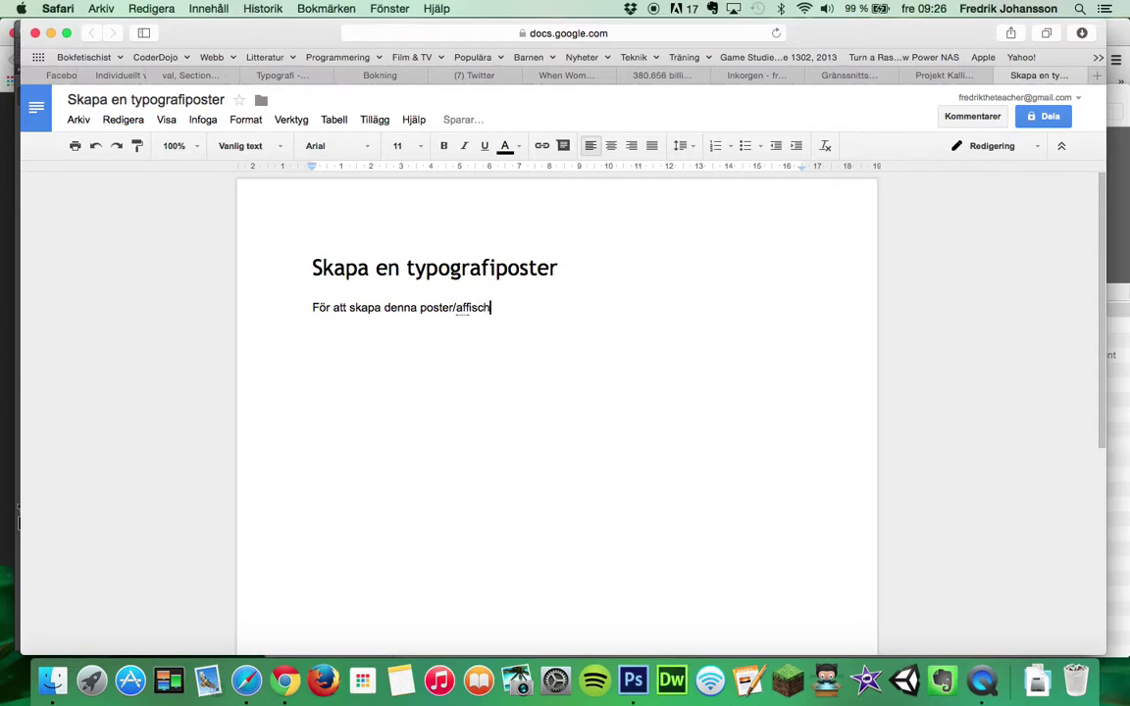
text( tä)
text(nker jag använda följande ver)
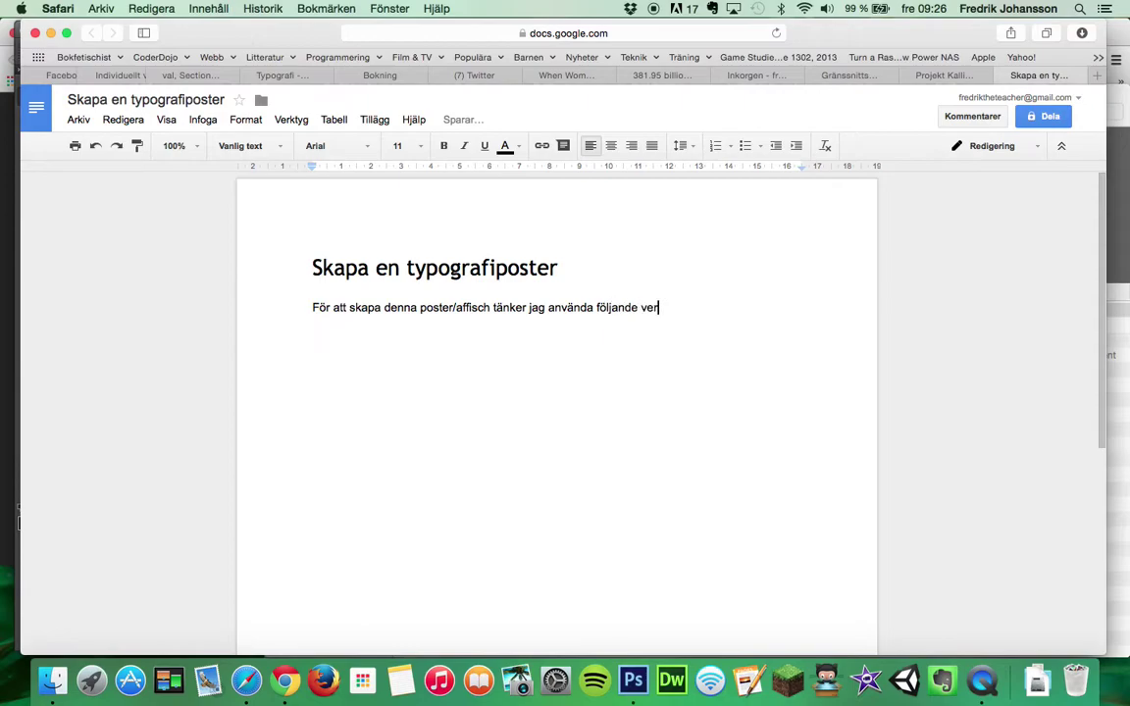
text(ktyg i photoshop: )
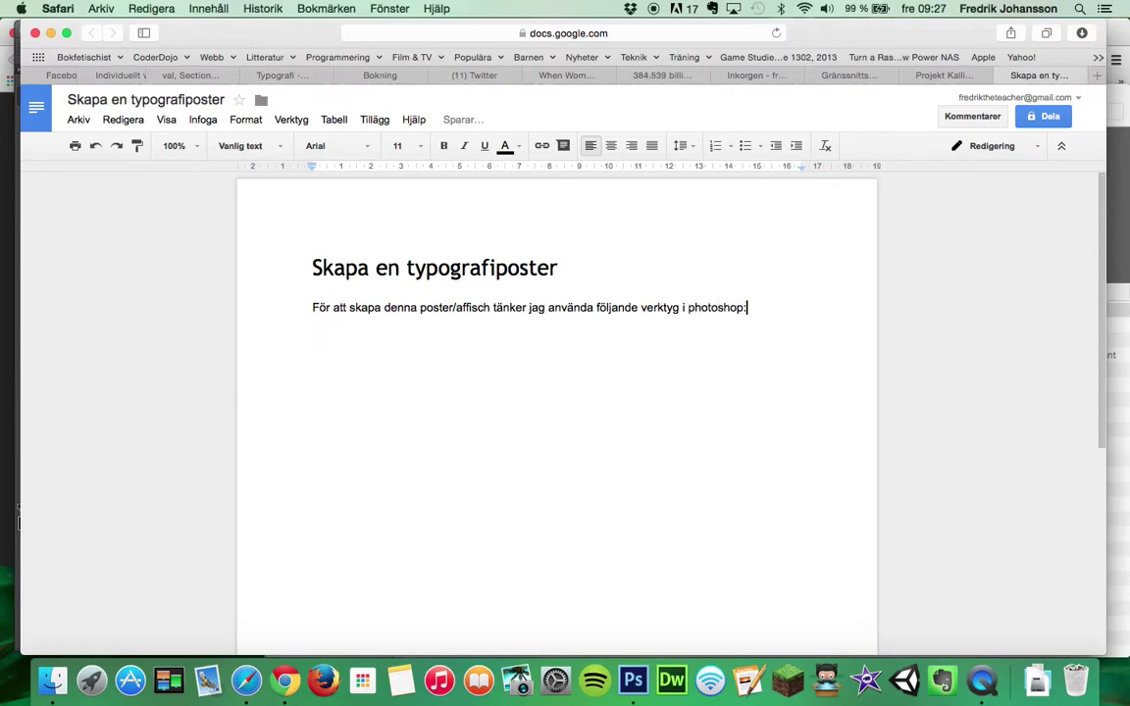
text(gradient tool/ö)
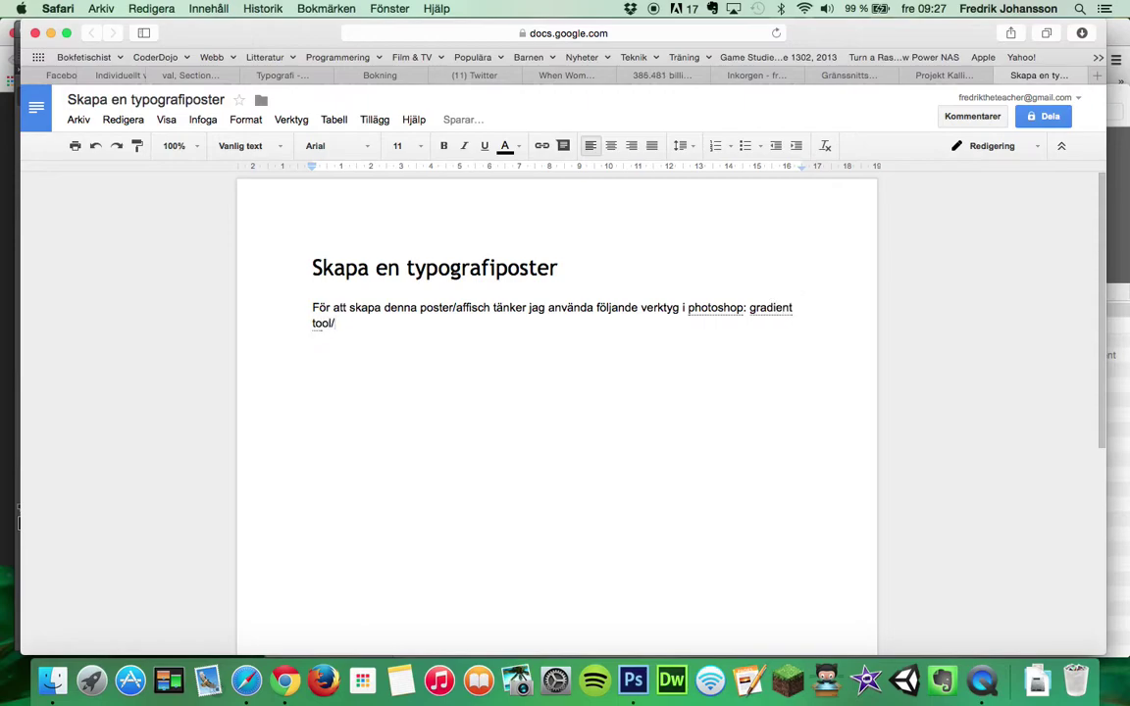
text(vertoningsverktyget, text tool)
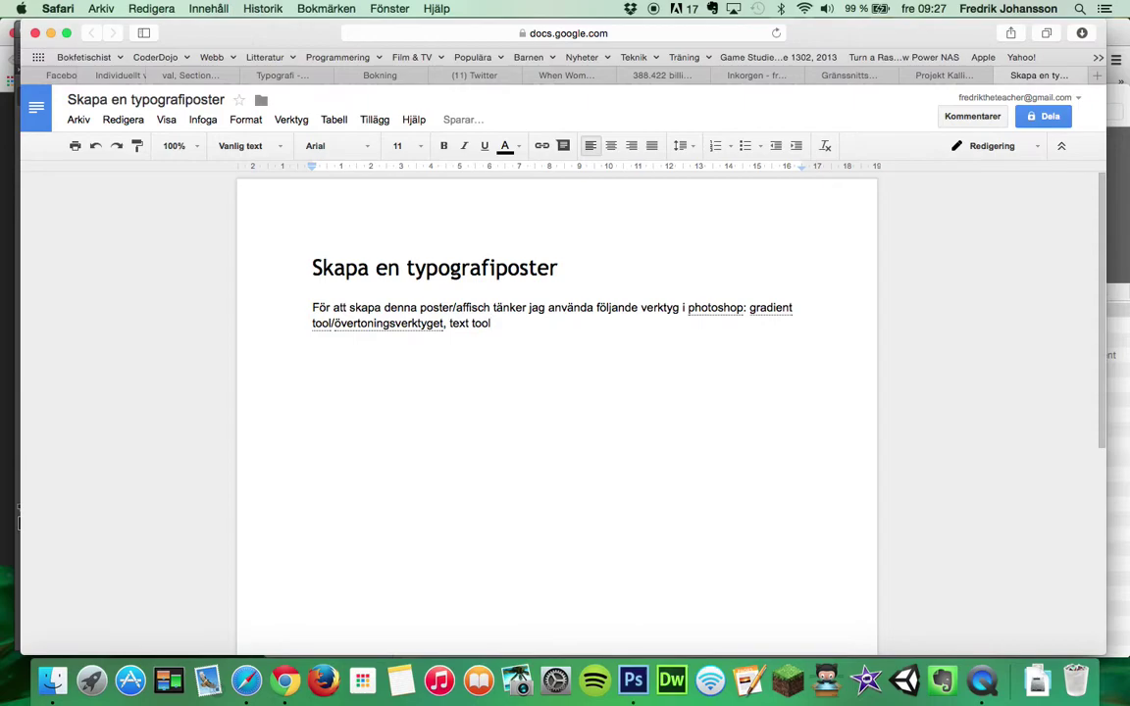
text(, transform)
text( tool)
text(/omformnings)
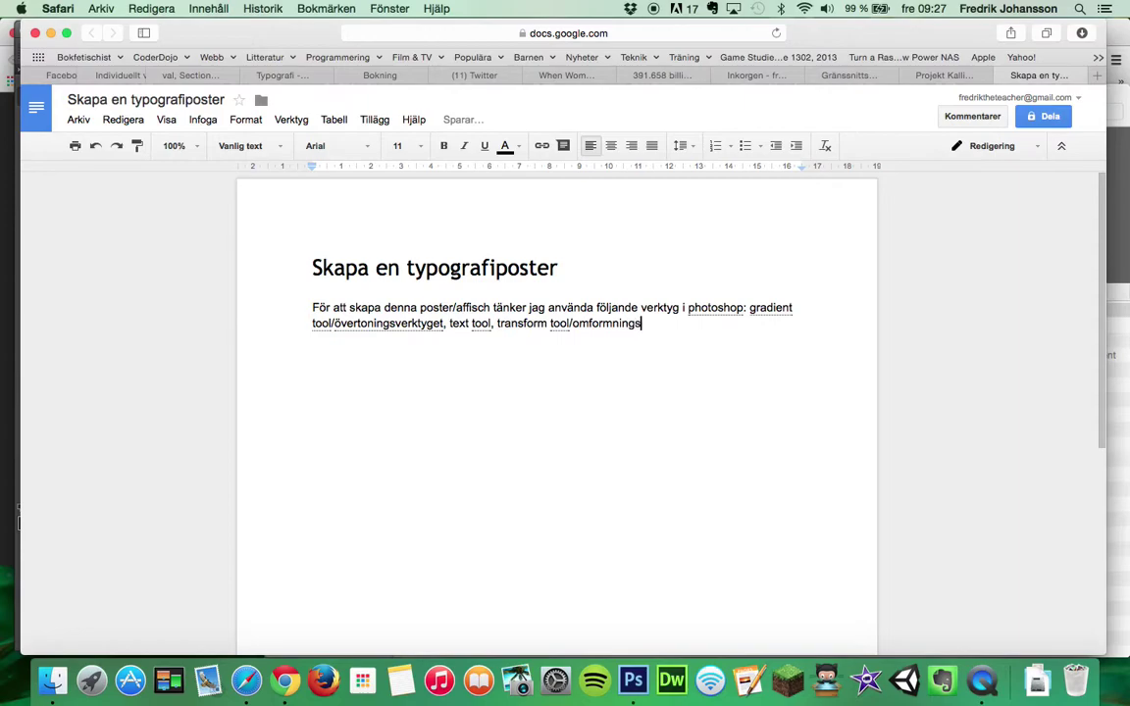
text(verk)
text(tyget)
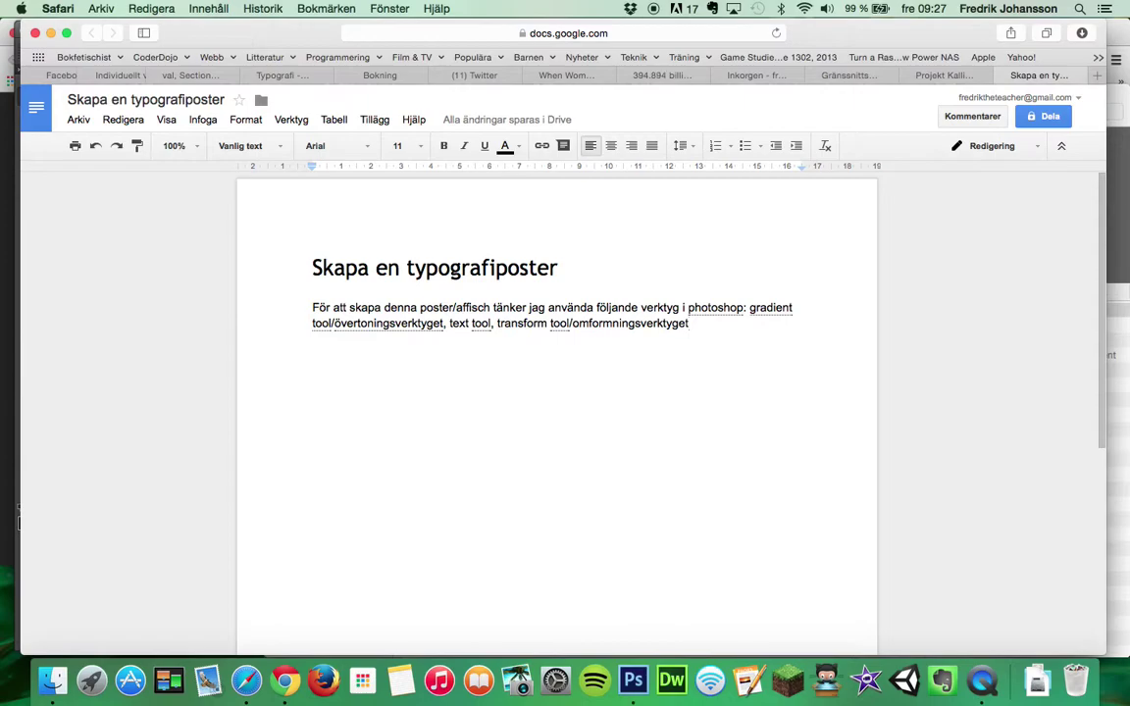
text(.)
click(632, 680)
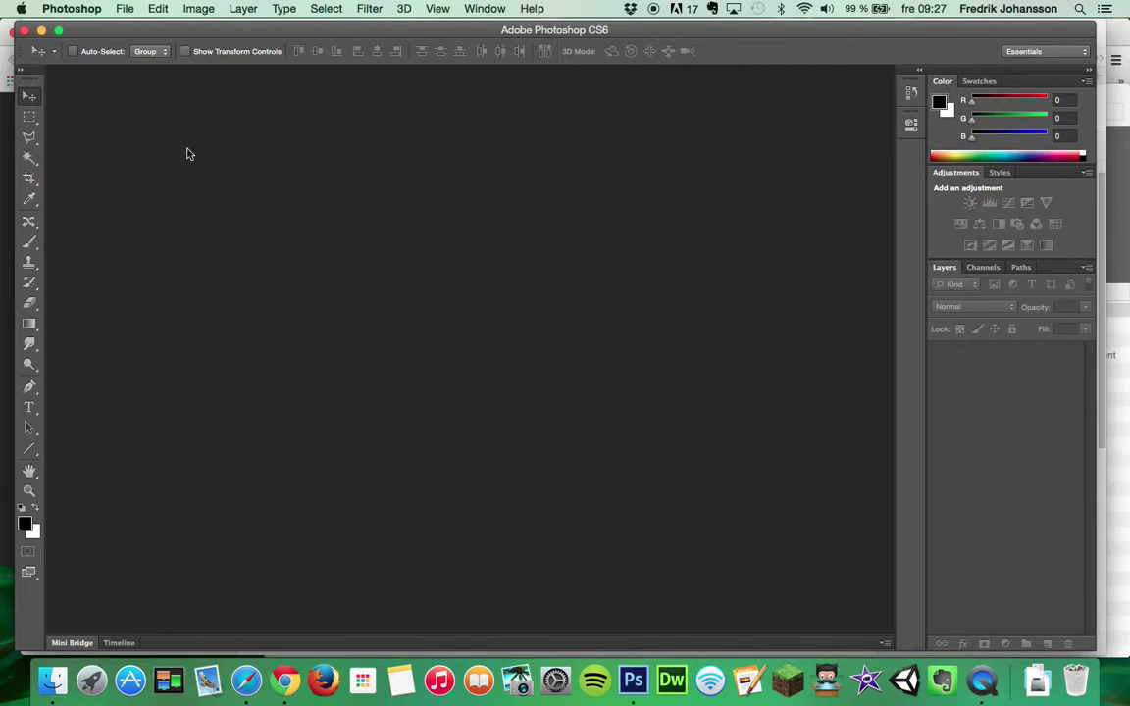
- Create a new International Paper A4 document (210 × 297 mm) at 100 ppi
click(121, 14)
click(135, 27)
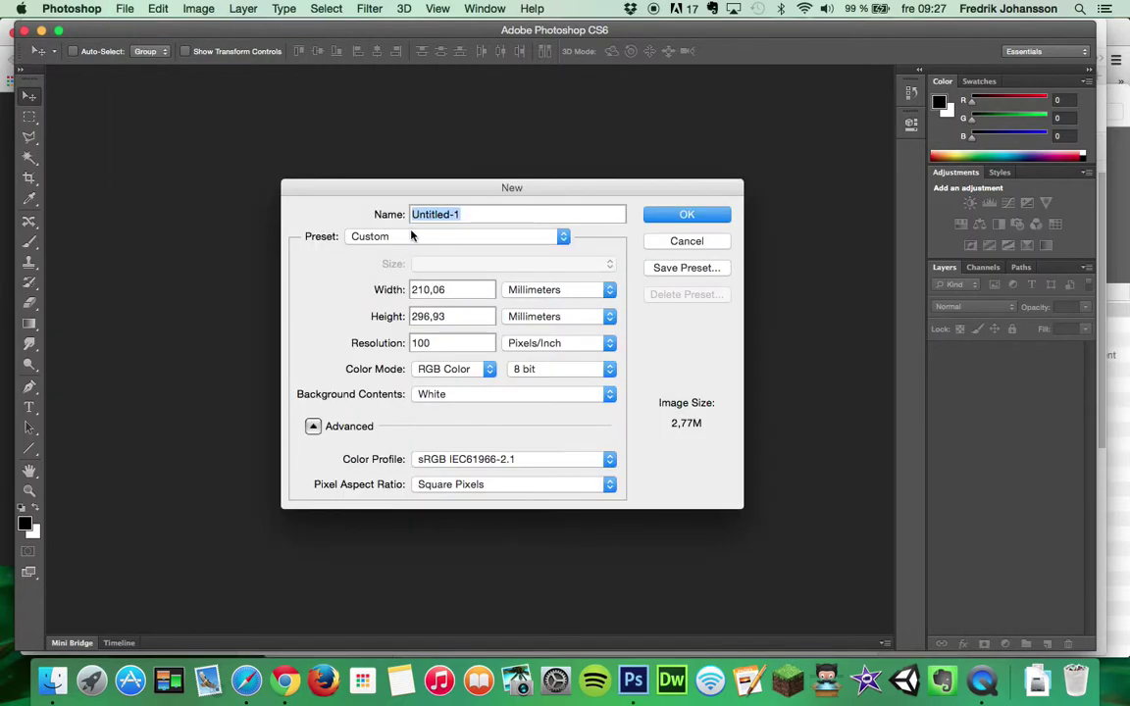
click(440, 239)
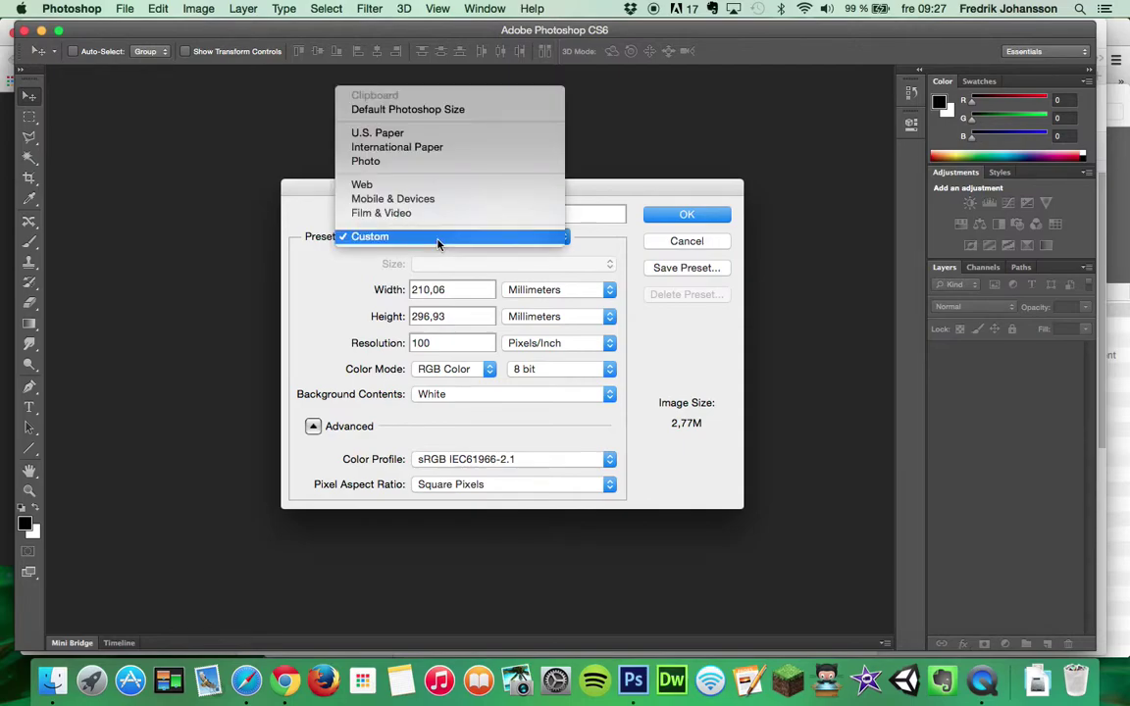
click(428, 147)
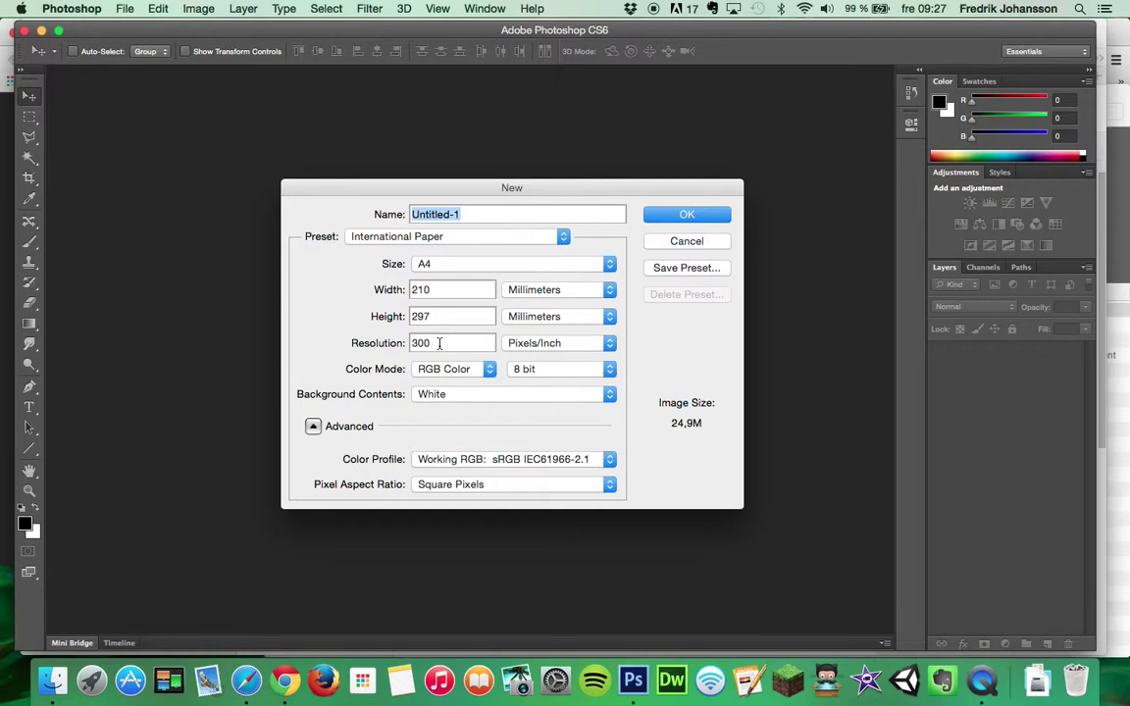
double_click(411, 345)
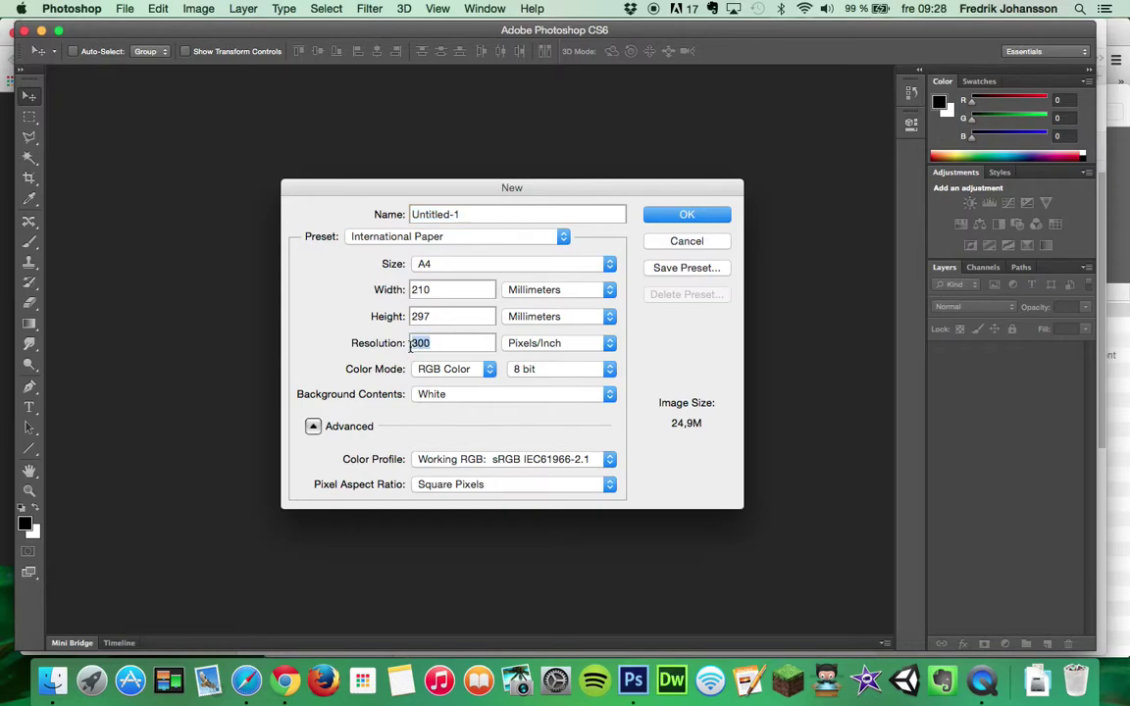
text(100)
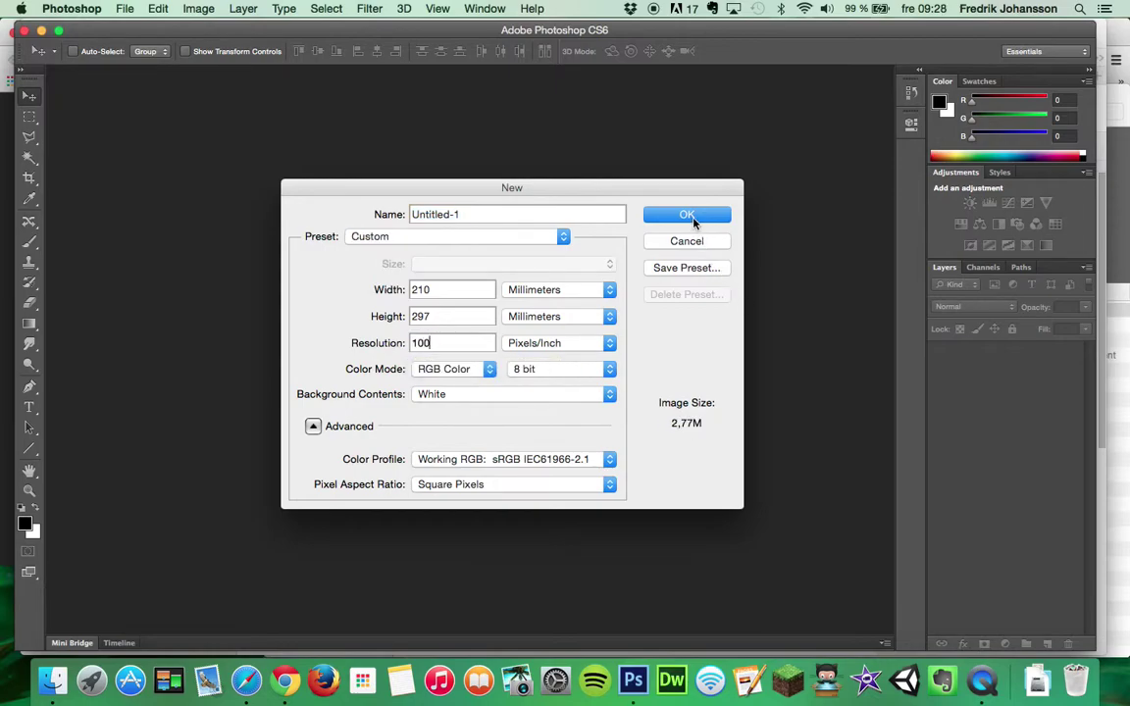
click(692, 224)
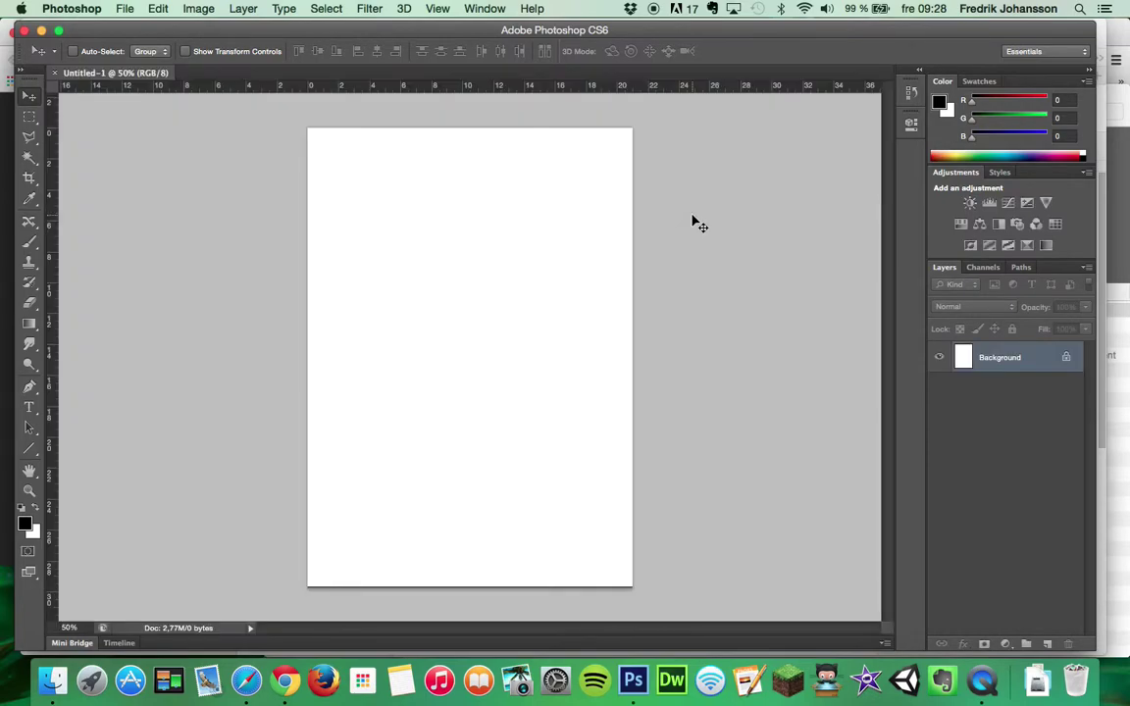
- In the notes, start a new paragraph beginning 'Om du inte ställer'
key(super+Tab)
key(Return)
key(Return)
text(Om du inte ställer)
- Finish the note: without lowering resolution from 300 to 100, the file is too big for kortonline
key(BackSpace)
key(BackSpace)
key(BackSpace)
key(BackSpace)
key(BackSpace)
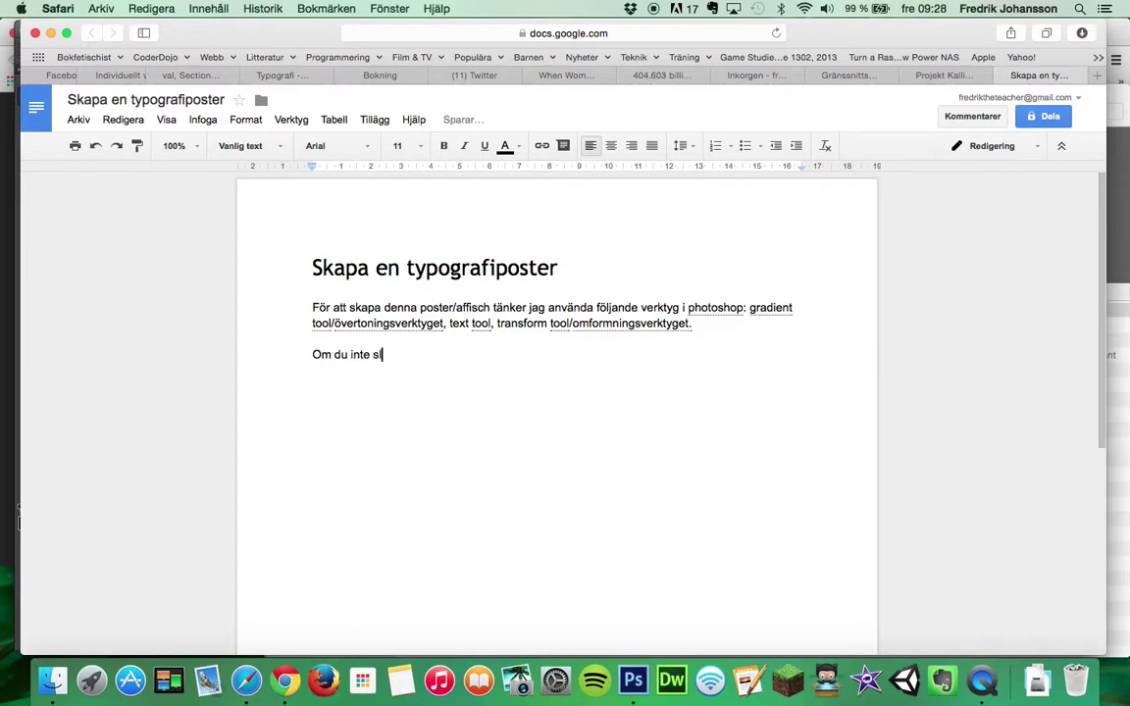
text(täller ned upplösi)
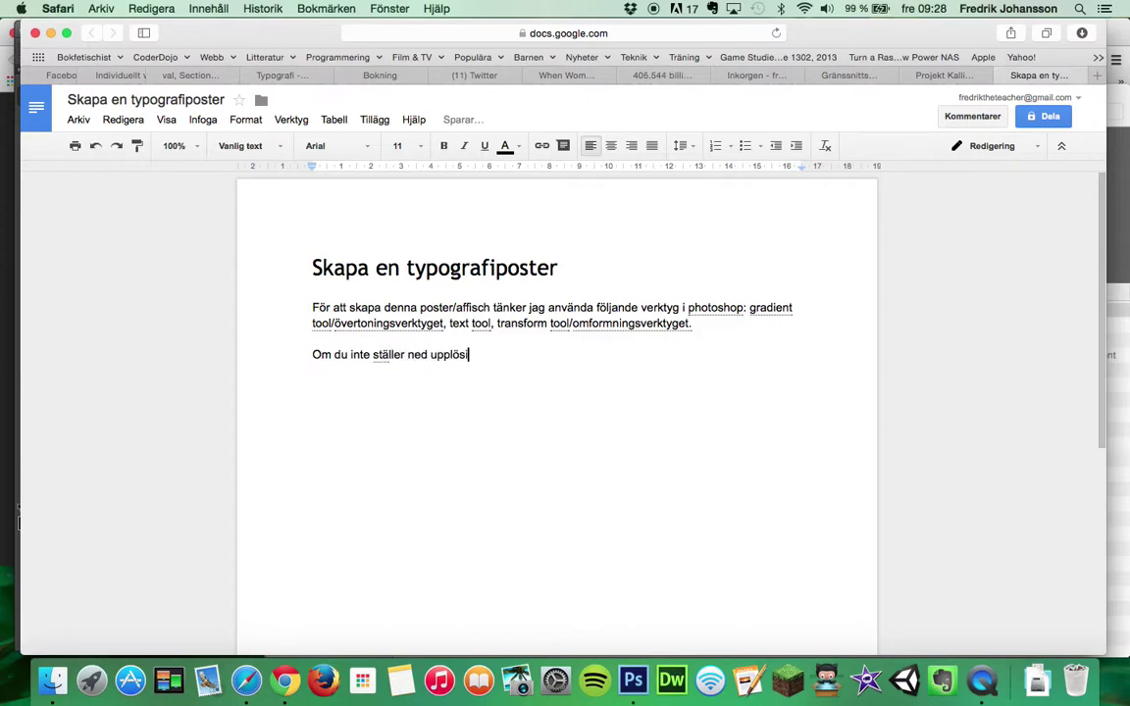
text(ningen )
text(från 300 till )
text(100 blir filen för stor för att ladda upp)
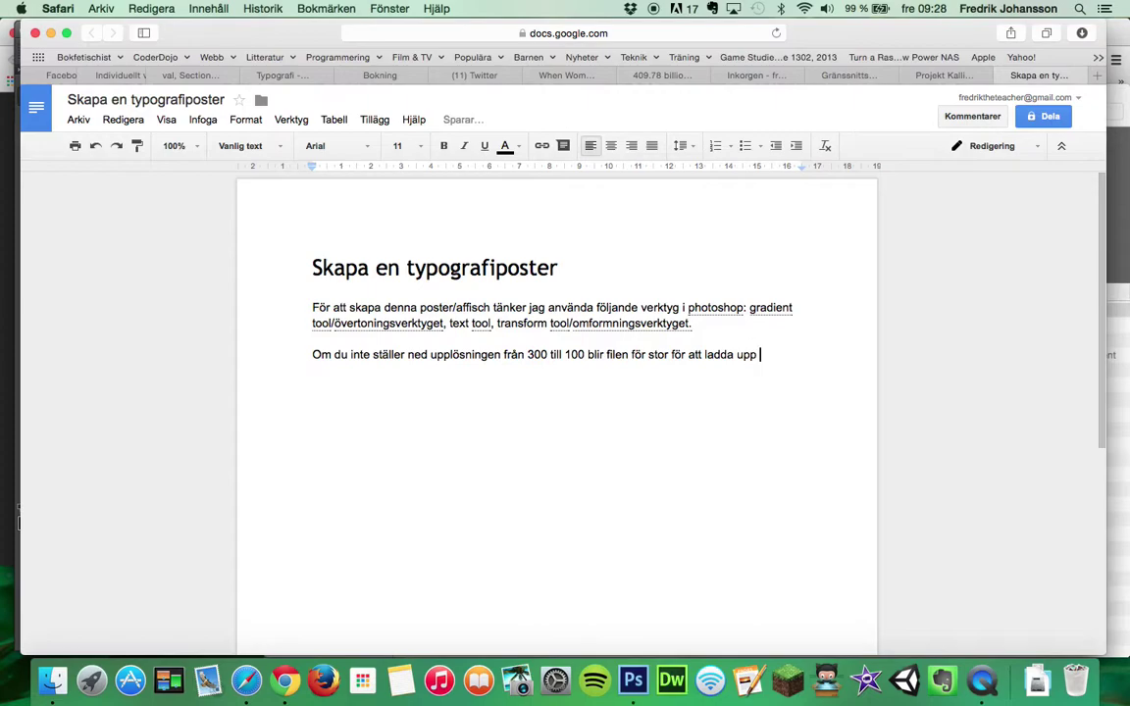
text( på )
text(kortonline)
text(. Om du )
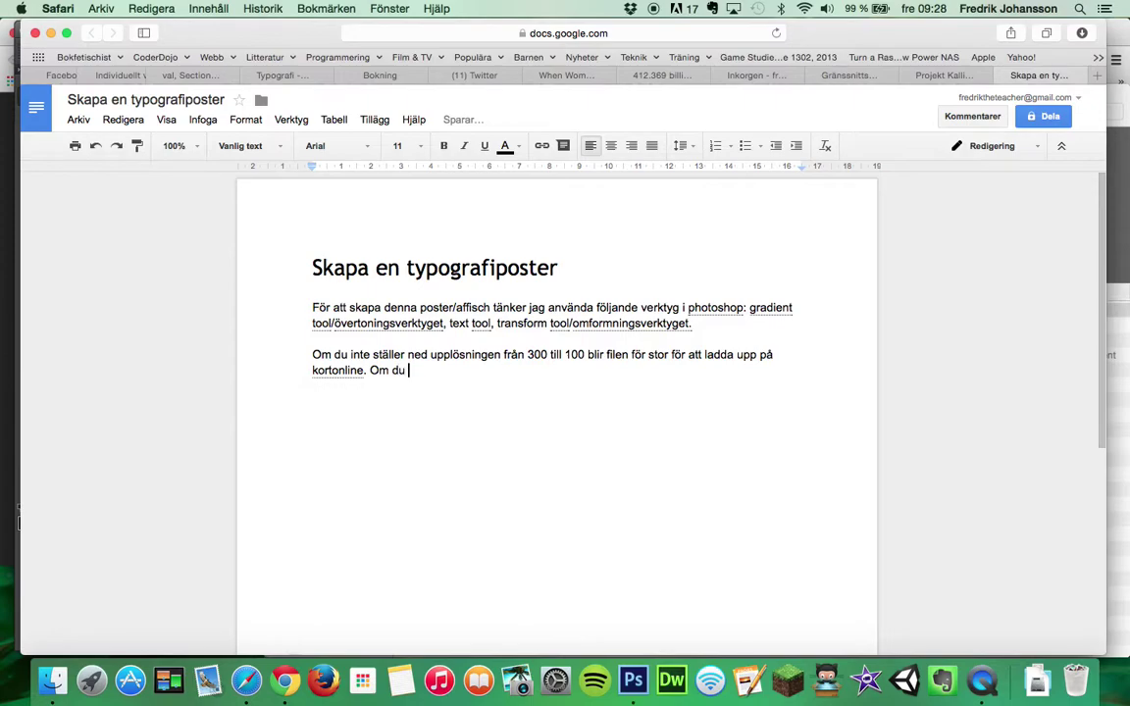
text(vill ändra)
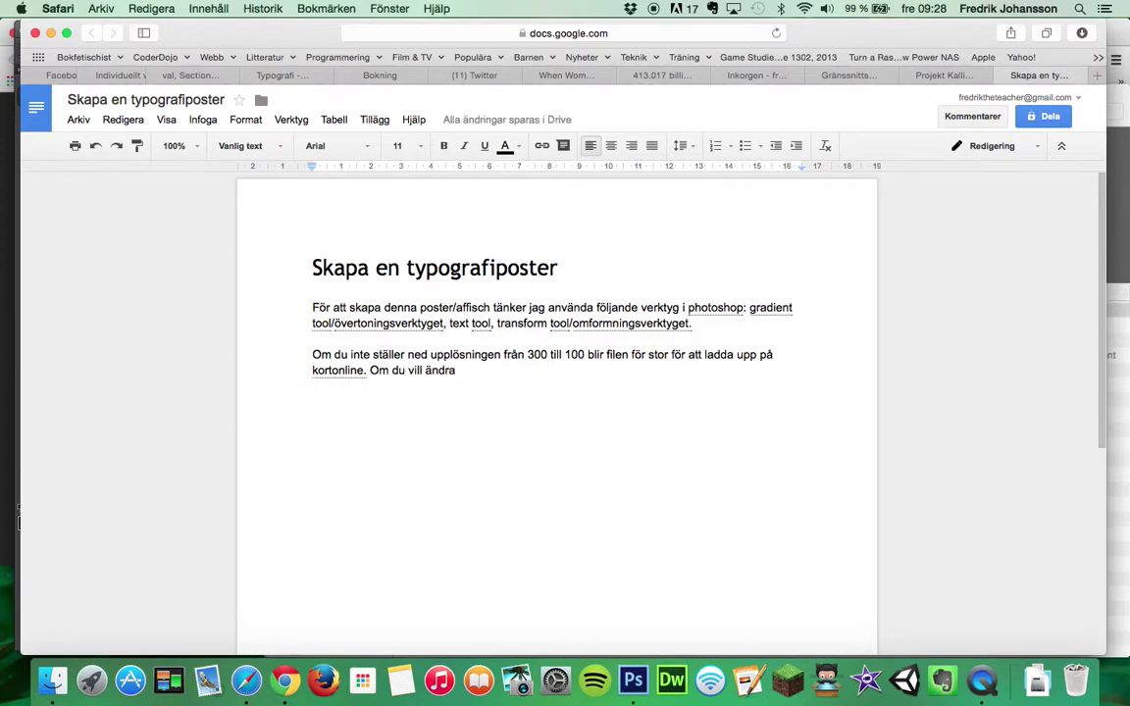
text( upplösningen i efterhand)
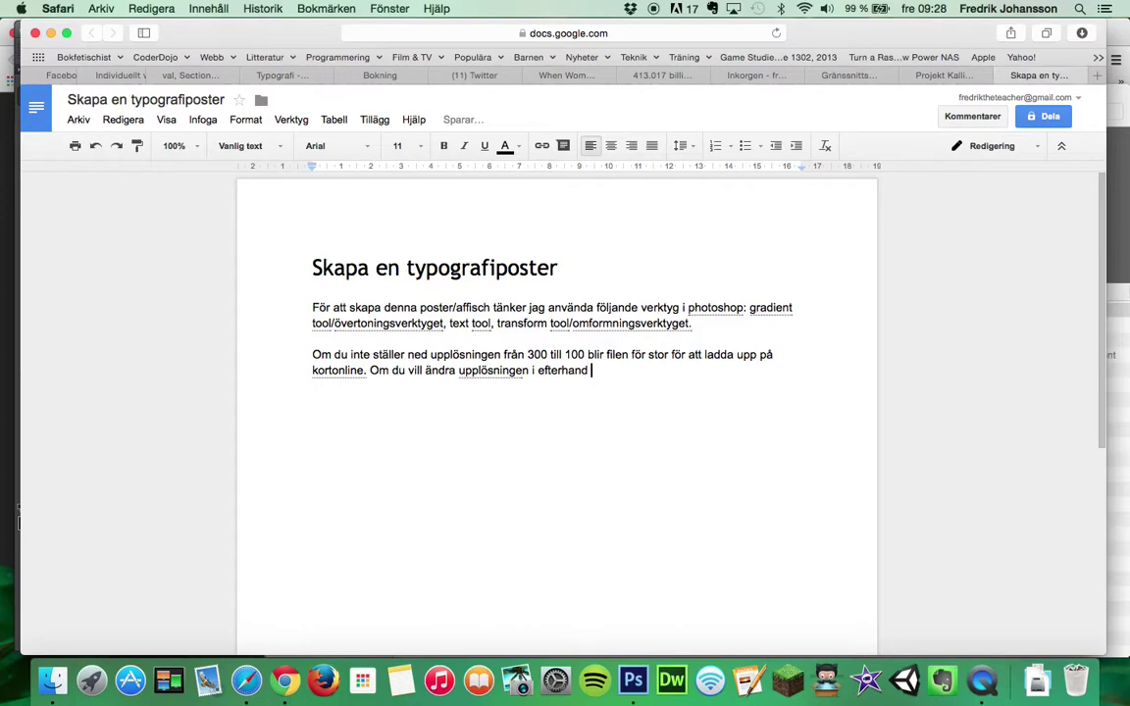
text( gör du så här)
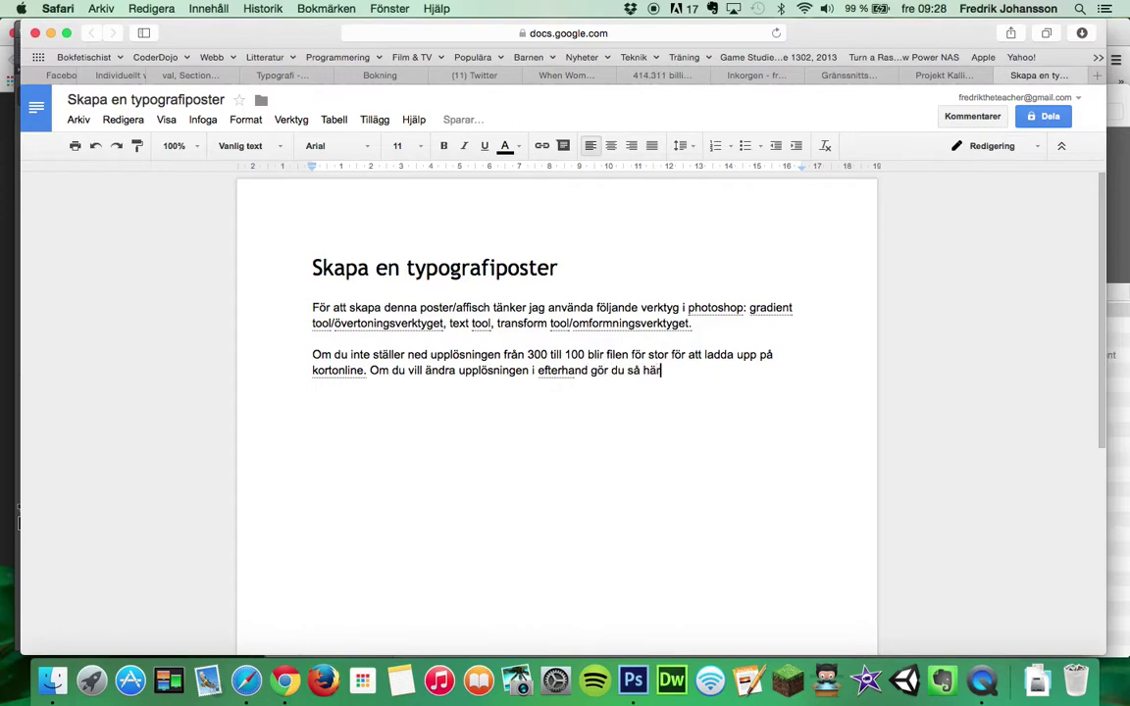
key(super+Tab)
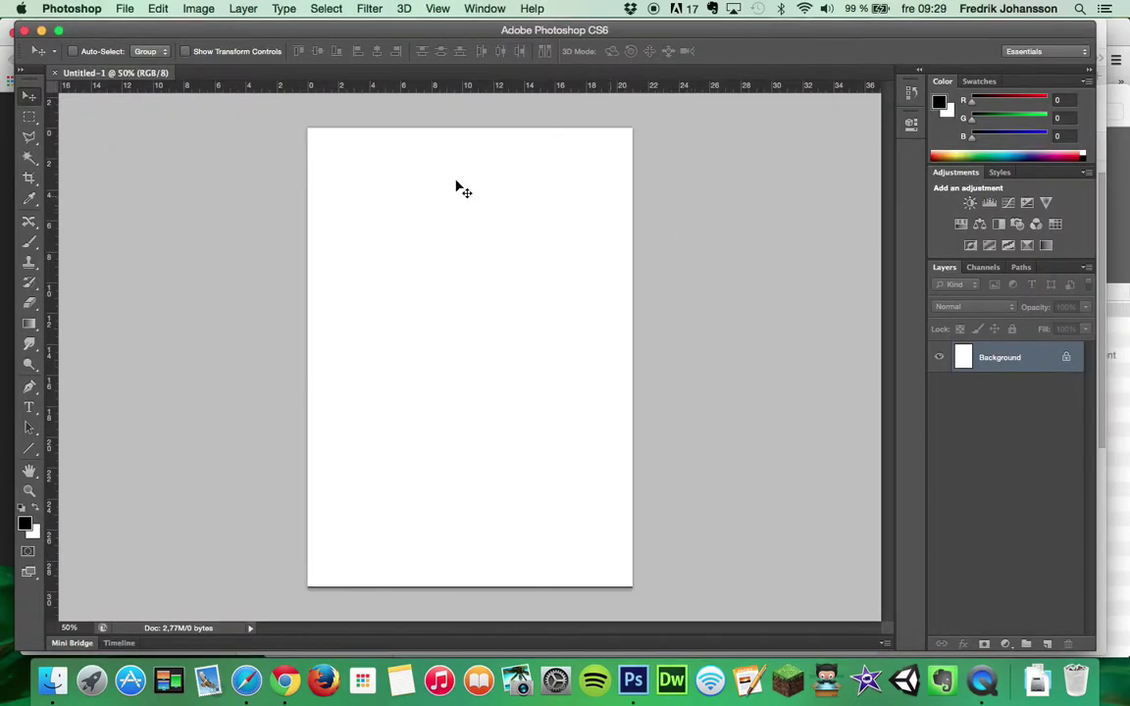
- In Image Size, try 300 ppi but keep the resolution at 100 ppi
click(198, 9)
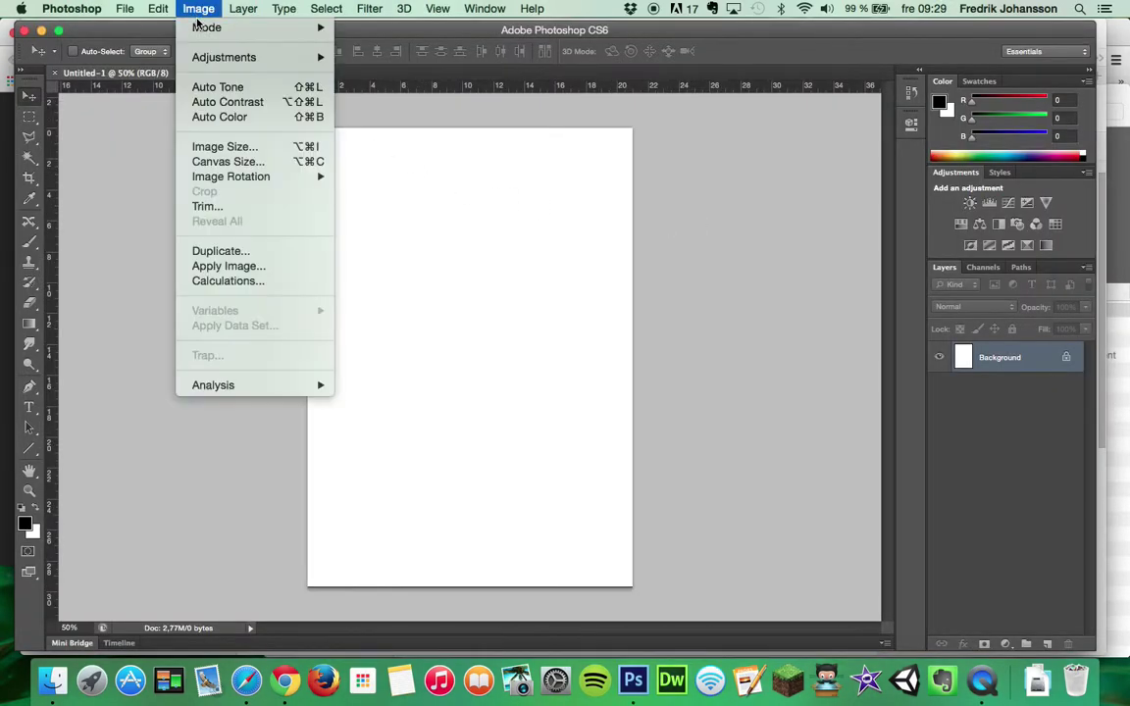
click(235, 147)
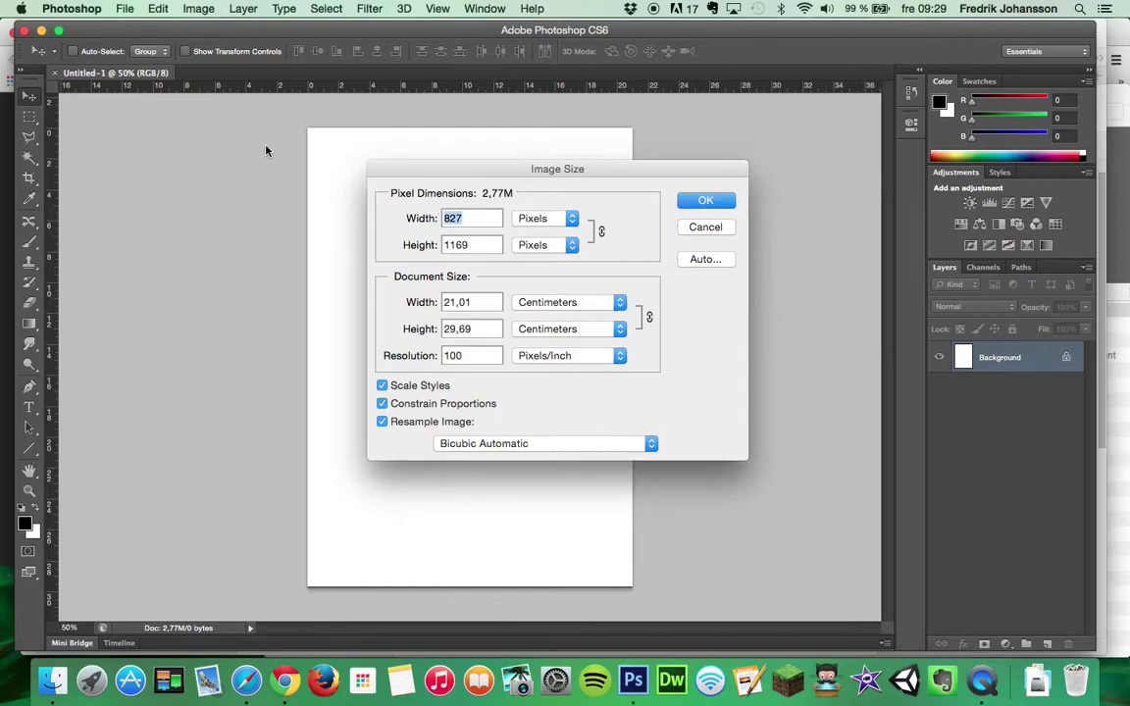
drag(474, 360, 433, 362)
text(300)
key(BackSpace)
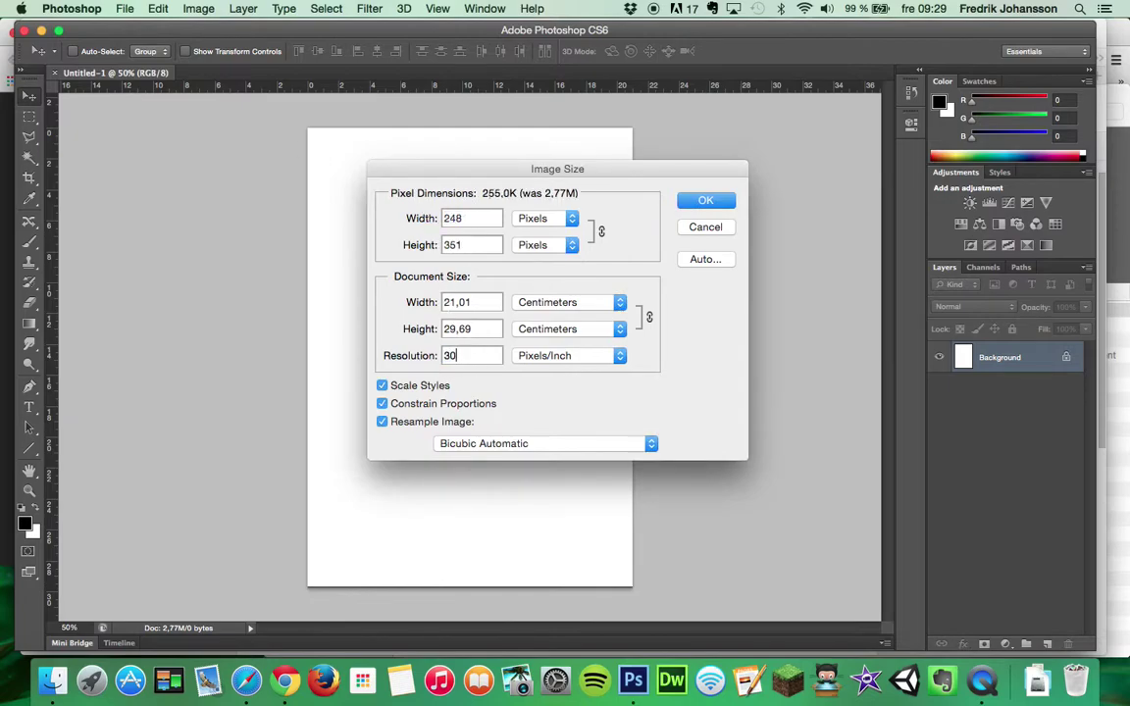
key(BackSpace)
key(BackSpace)
text(100)
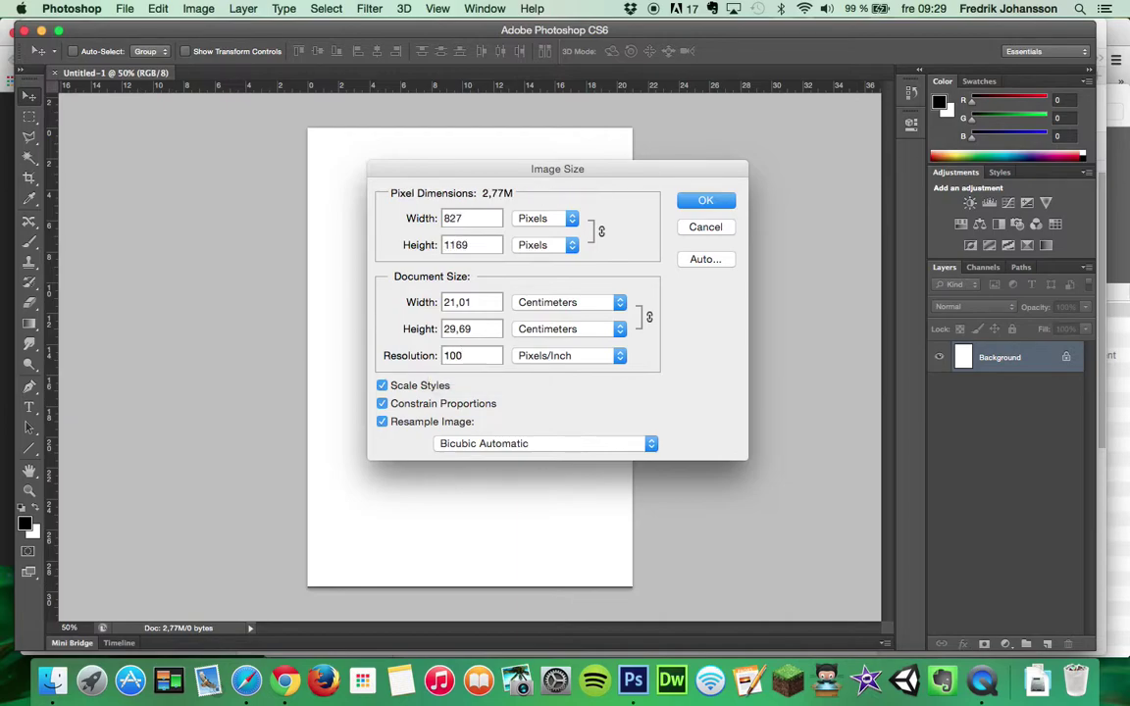
click(705, 201)
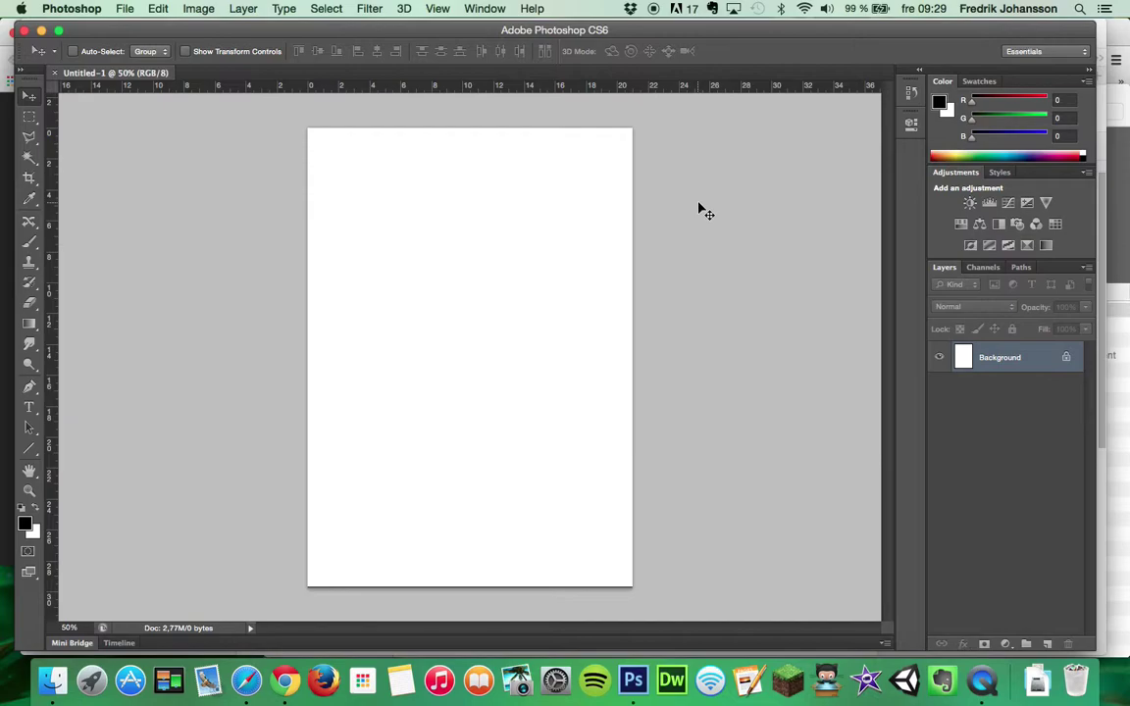
- In the notes, end the resolution sentence with a period and start a new paragraph
key(super+Tab)
text(.)
key(Return)
key(Return)
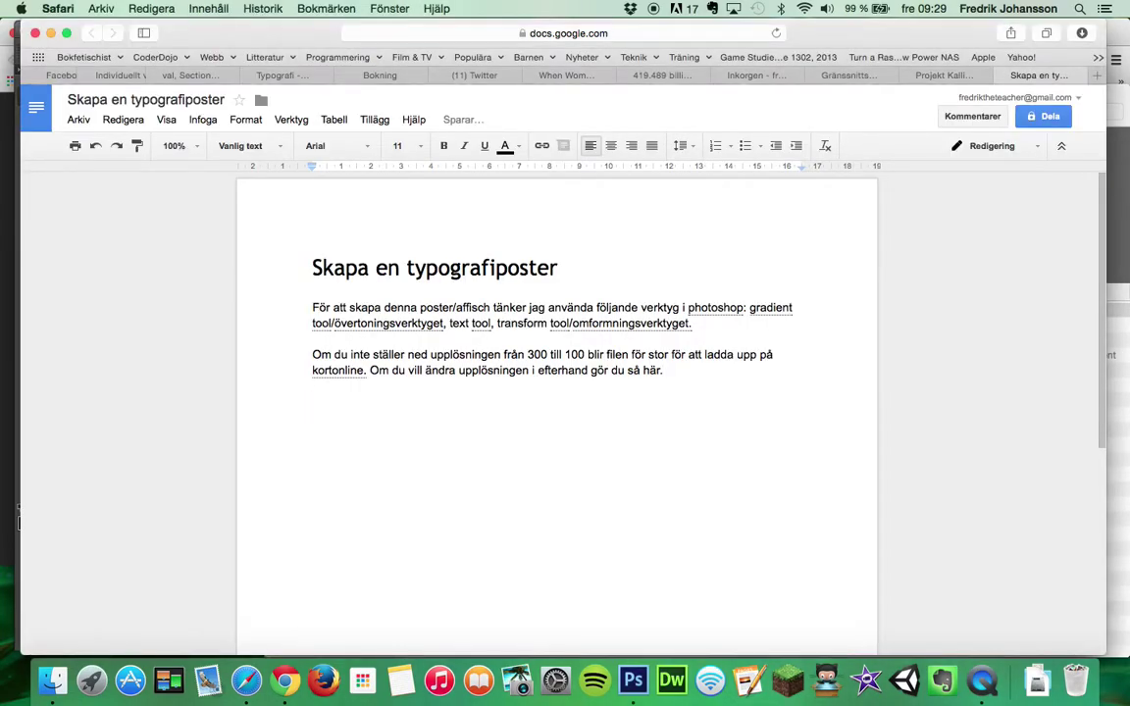
- Type 'Jag börjar med att tona bakgrunden' in the notes, then return to Photoshop
text(Jag börjar med att tona bakgrunden)
key(super+Tab)
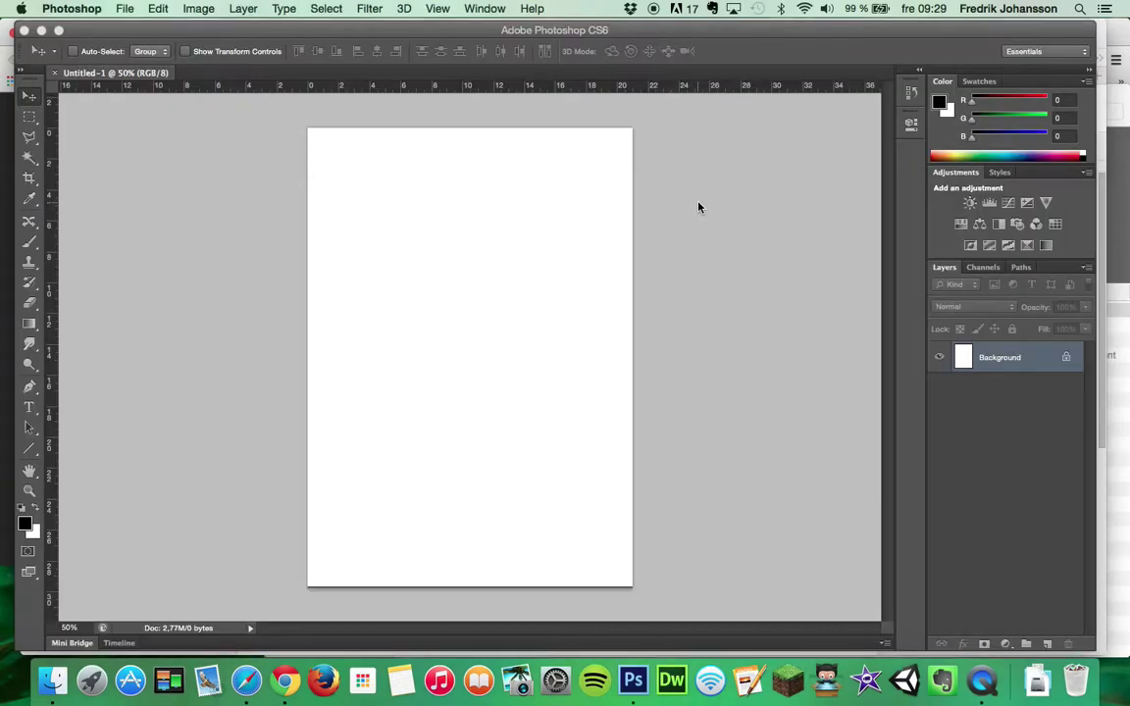
- Select the Gradient tool with the Foreground to Background preset
click(29, 326)
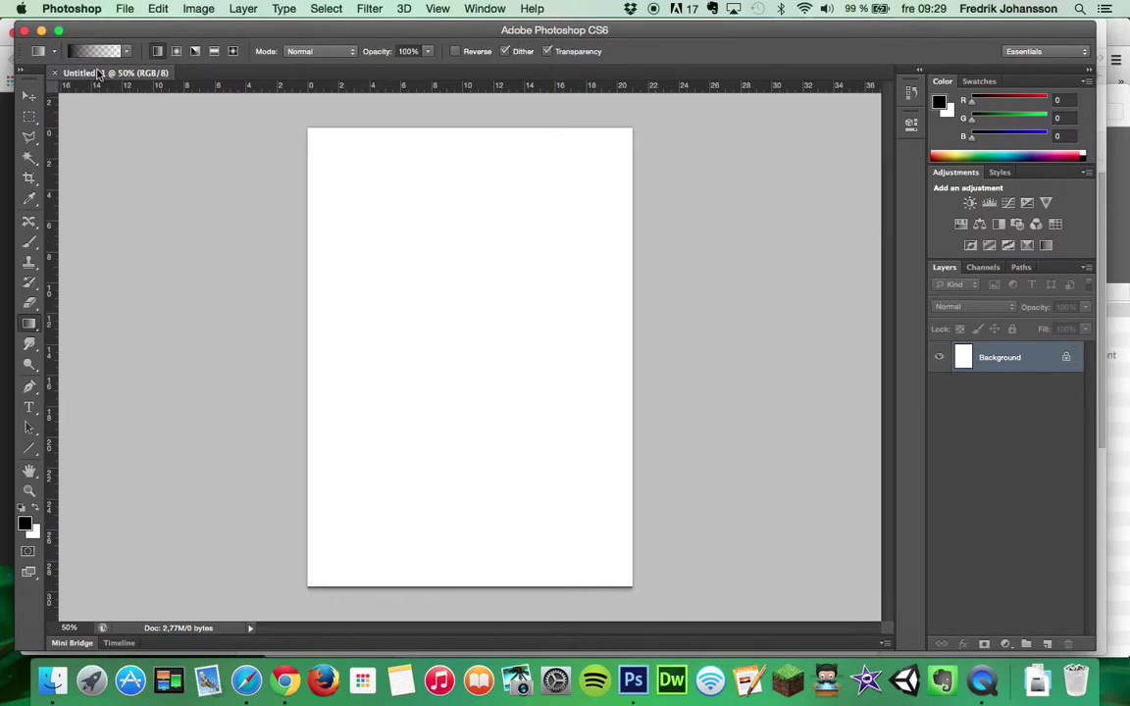
click(84, 50)
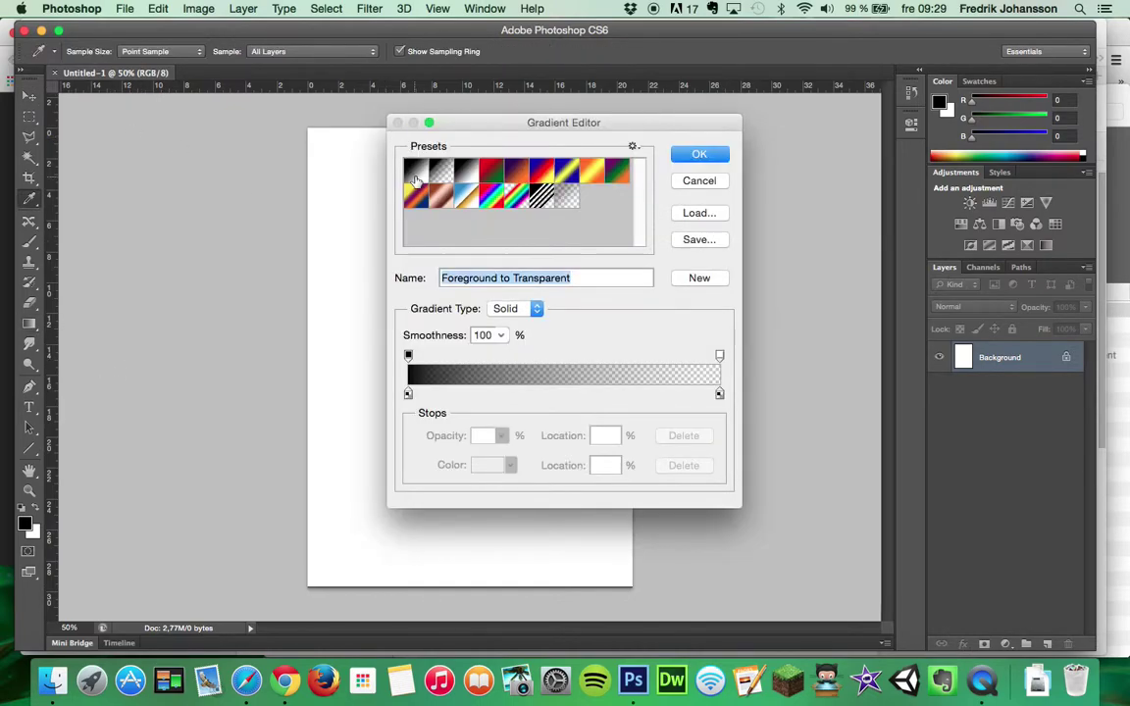
click(416, 176)
click(699, 154)
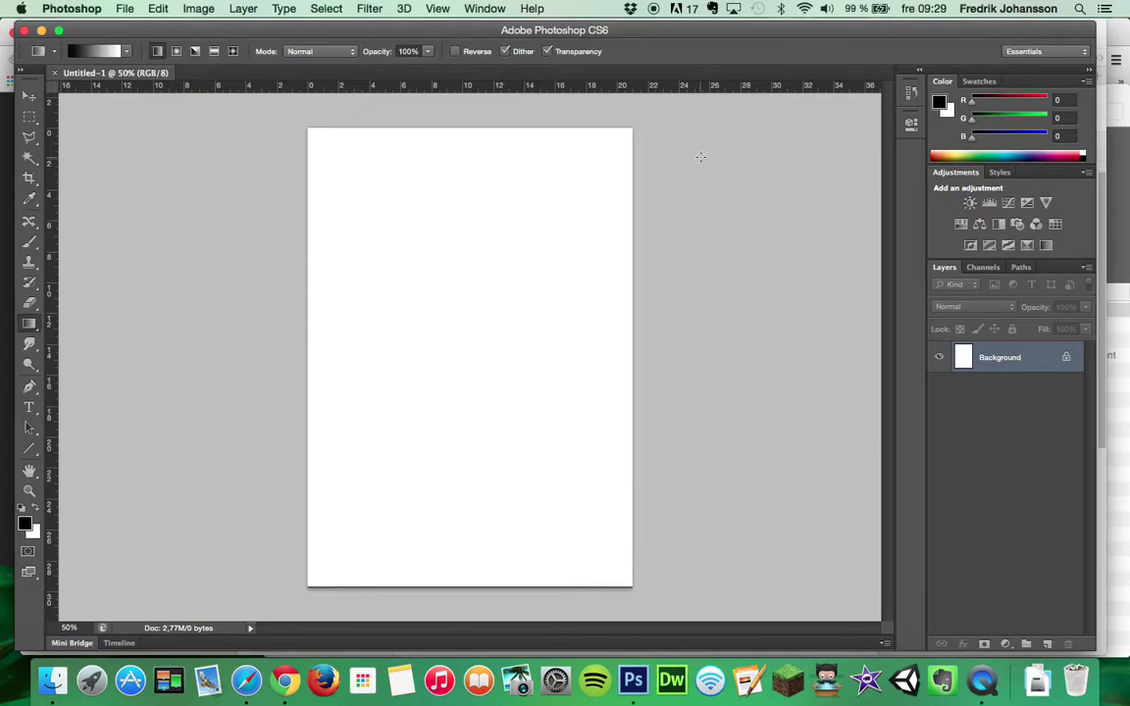
- Set the foreground to dark red #900505 and the background to brighter red d90f0f
click(24, 523)
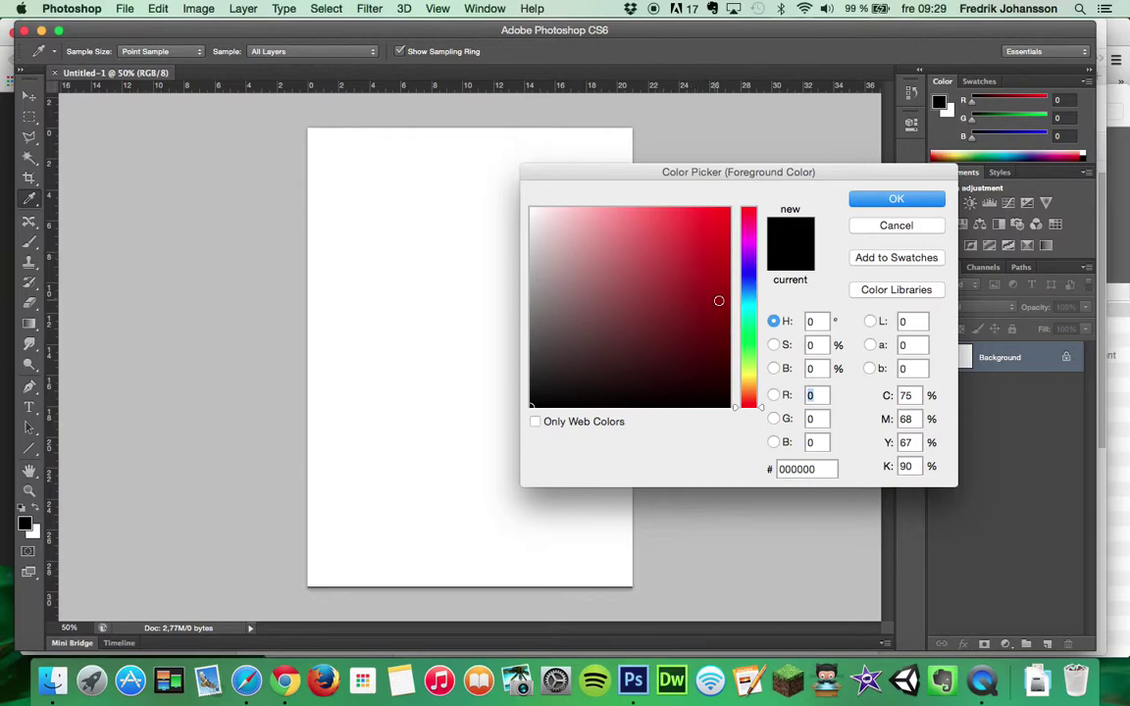
click(723, 295)
click(895, 200)
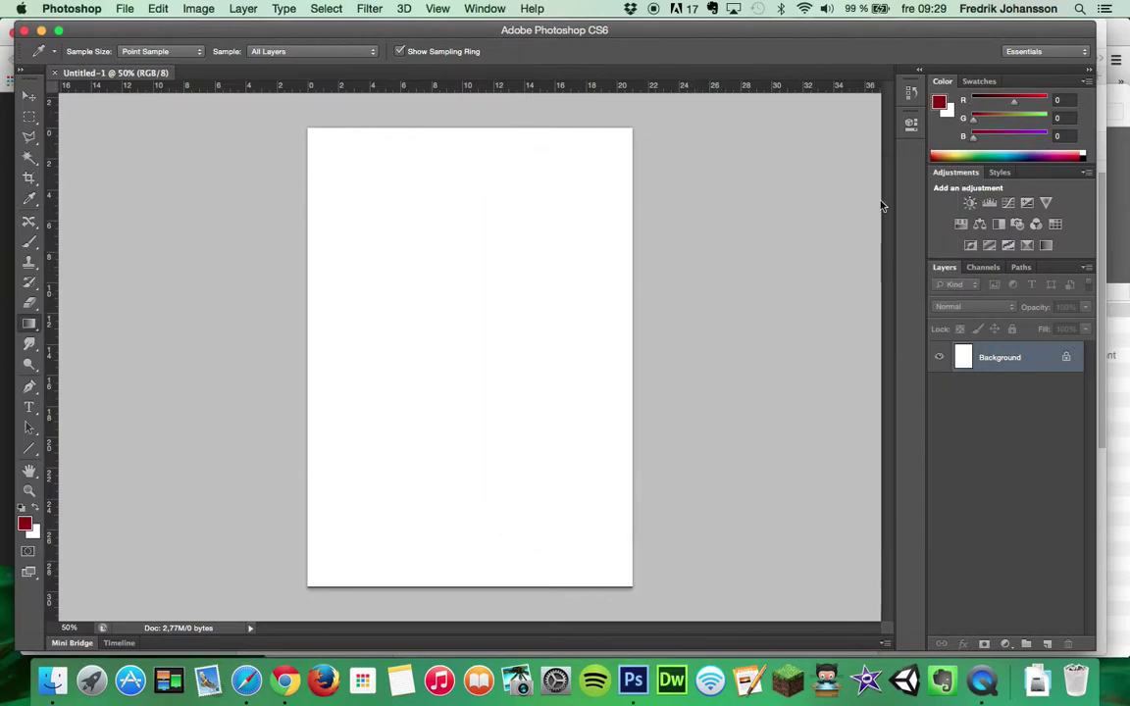
key(g)
click(34, 532)
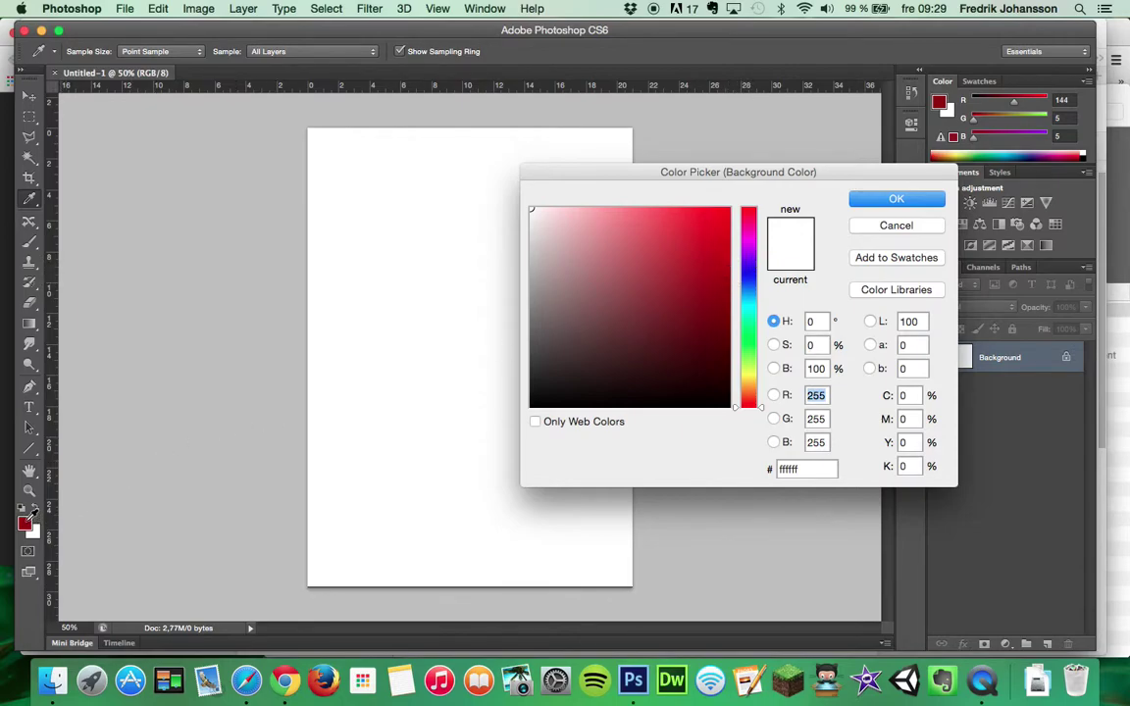
click(26, 522)
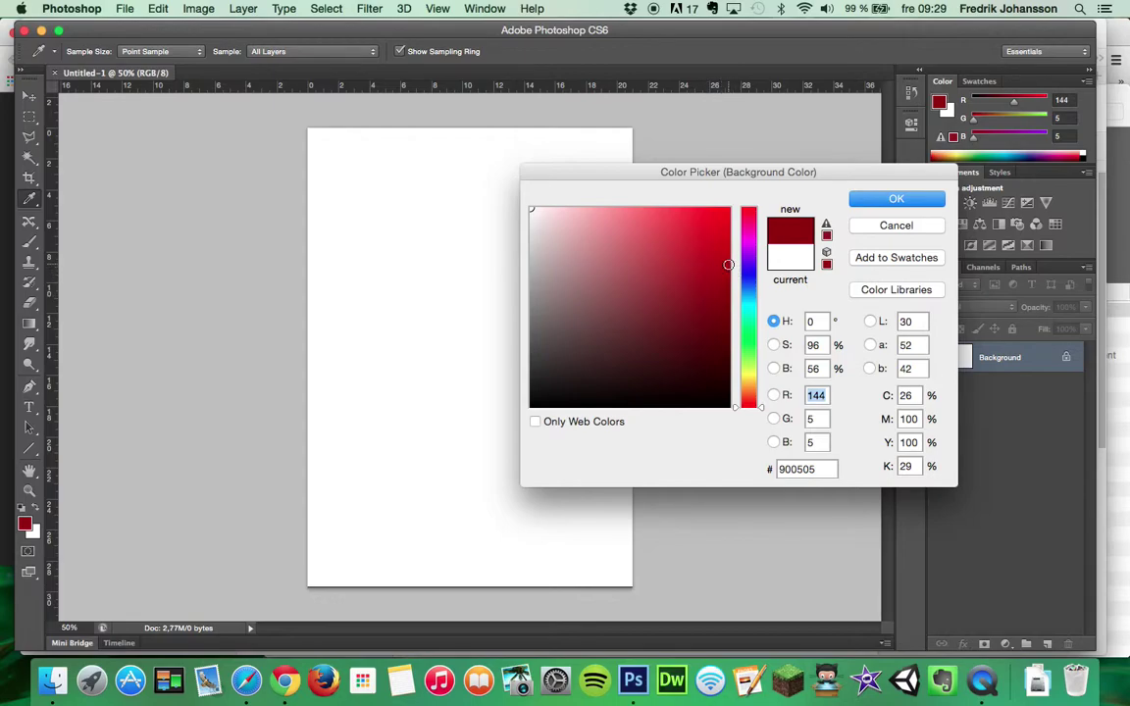
mouse_move(728, 264)
mouse_down()
mouse_move(714, 232)
mouse_move(718, 242)
mouse_up()
click(889, 201)
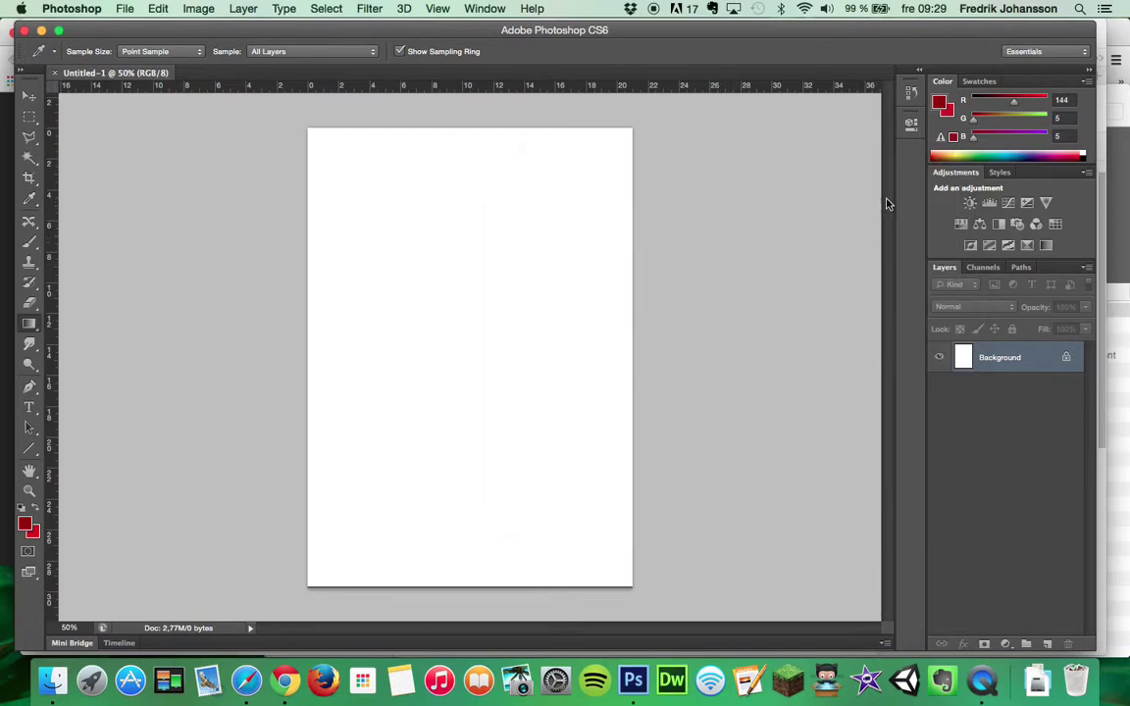
- Drag a vertical linear gradient across the canvas, bright red at top, dark at bottom
key(g)
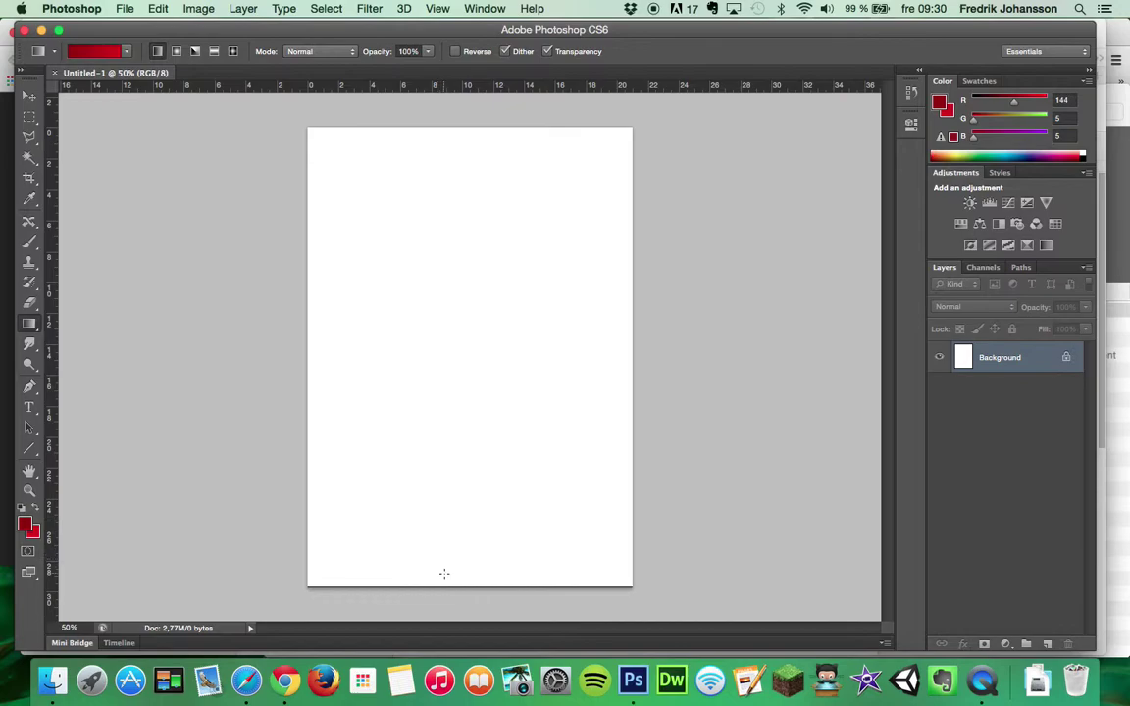
drag(444, 574, 449, 206)
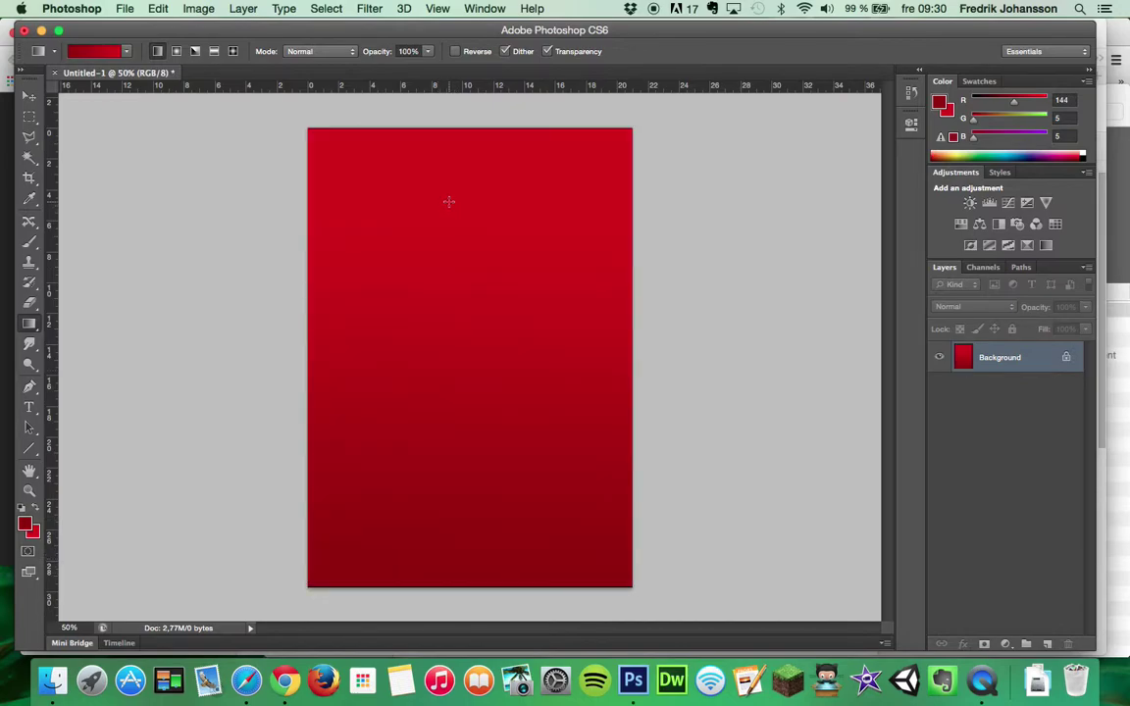
drag(456, 557, 462, 134)
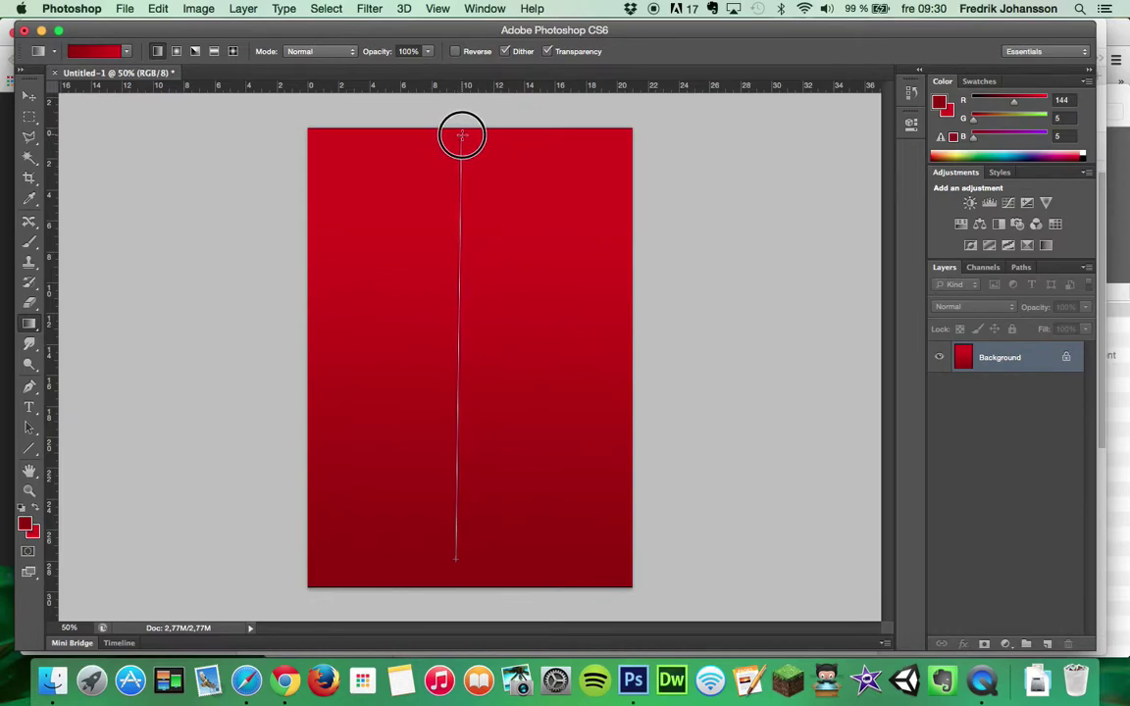
drag(462, 135, 459, 137)
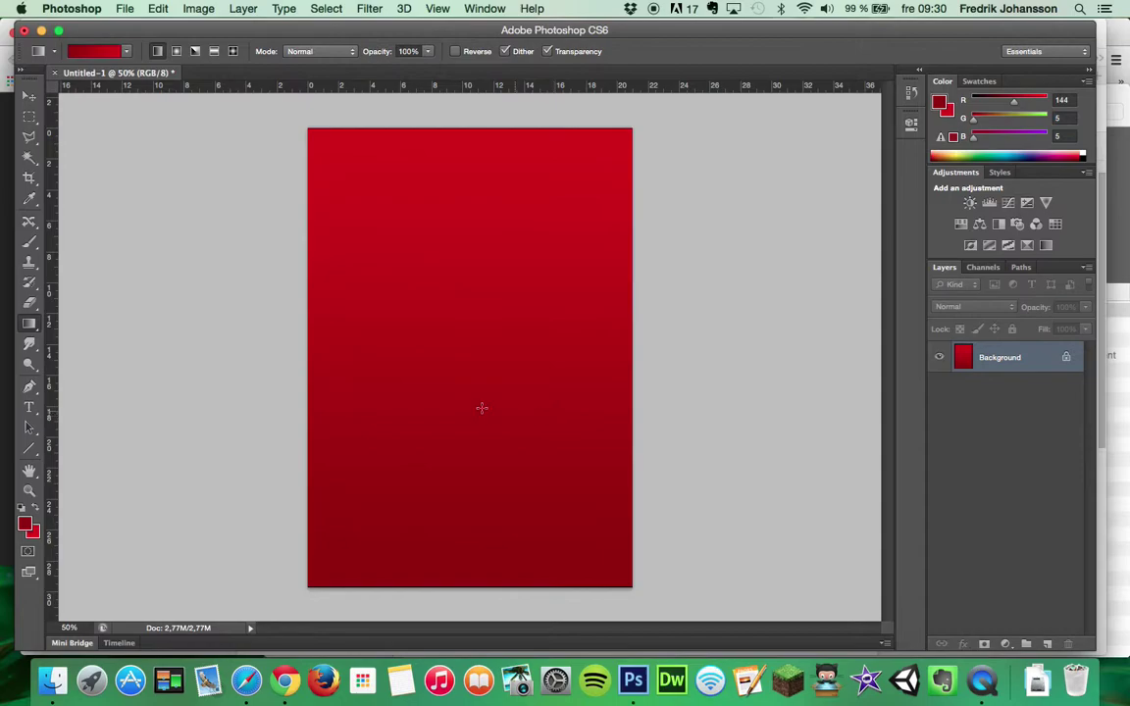
key(super+Tab)
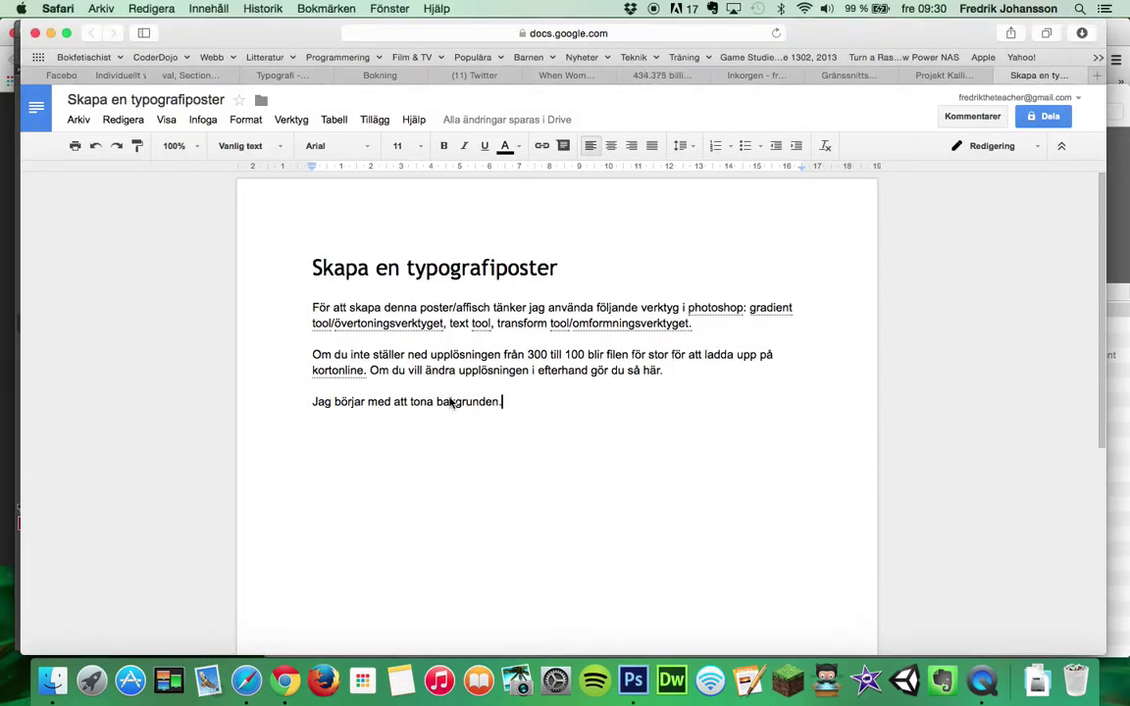
- Add the light-on-top gradient advice and the line 'Nu är det dags för texten.'
key(Return)
text(Det funkar bra att tona från en)
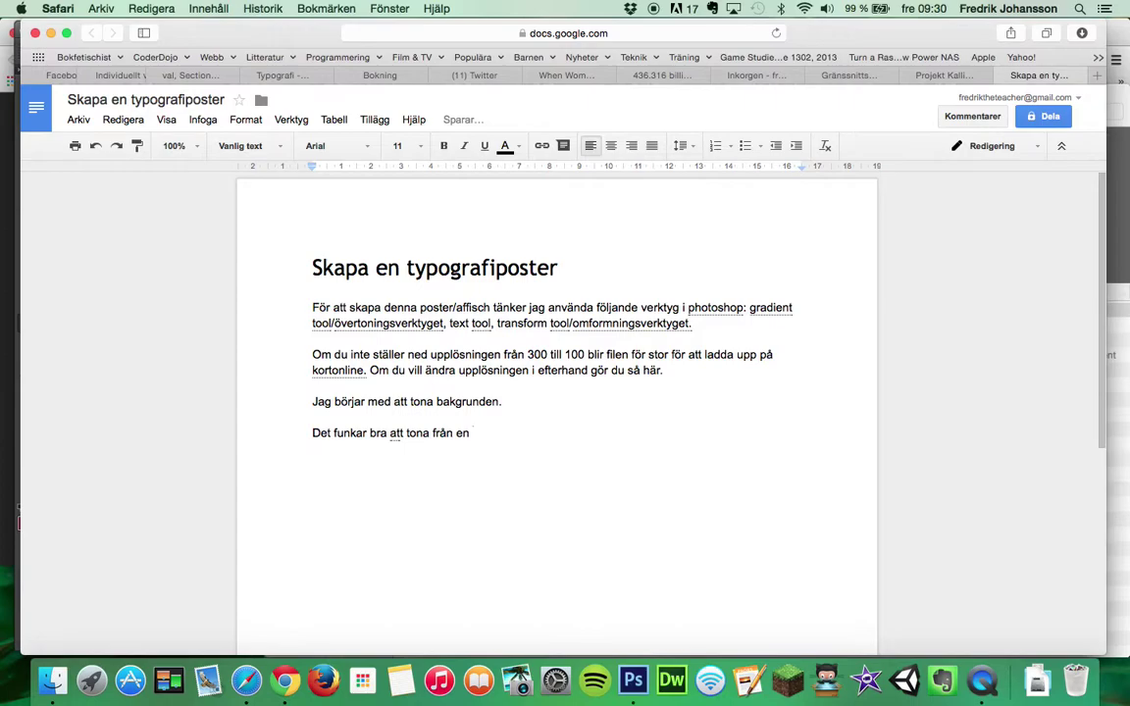
text( mörk)
text(kare nyans av)
text(  en färg till en ljusare)
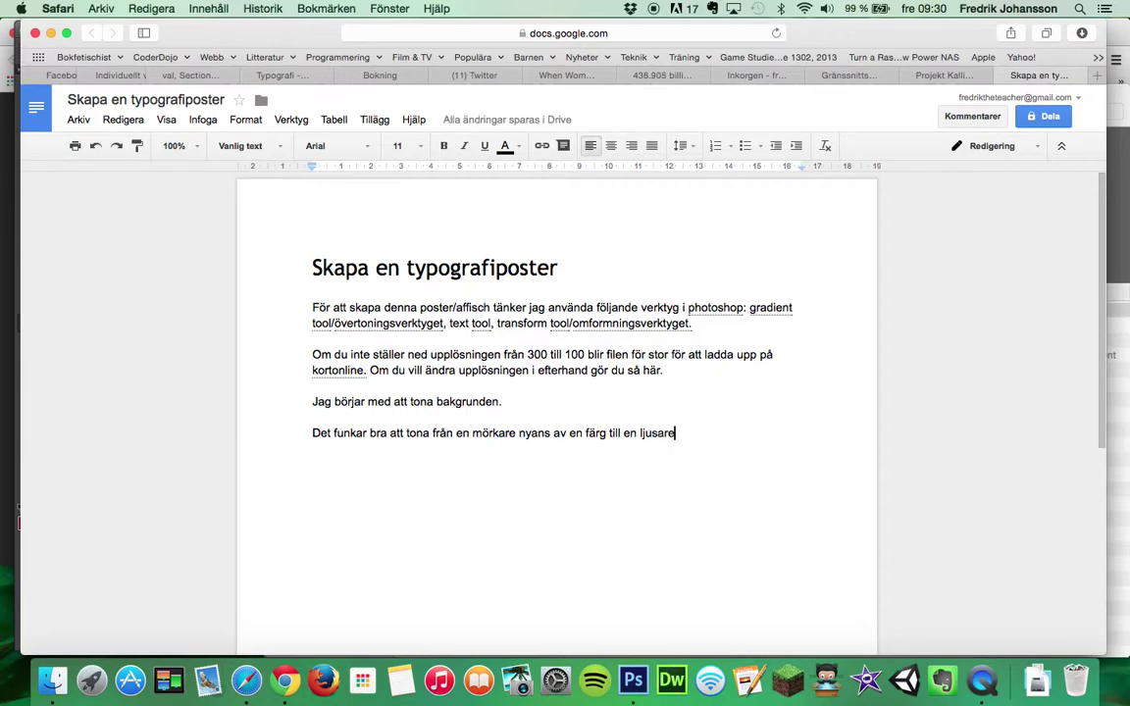
text(. Tn)
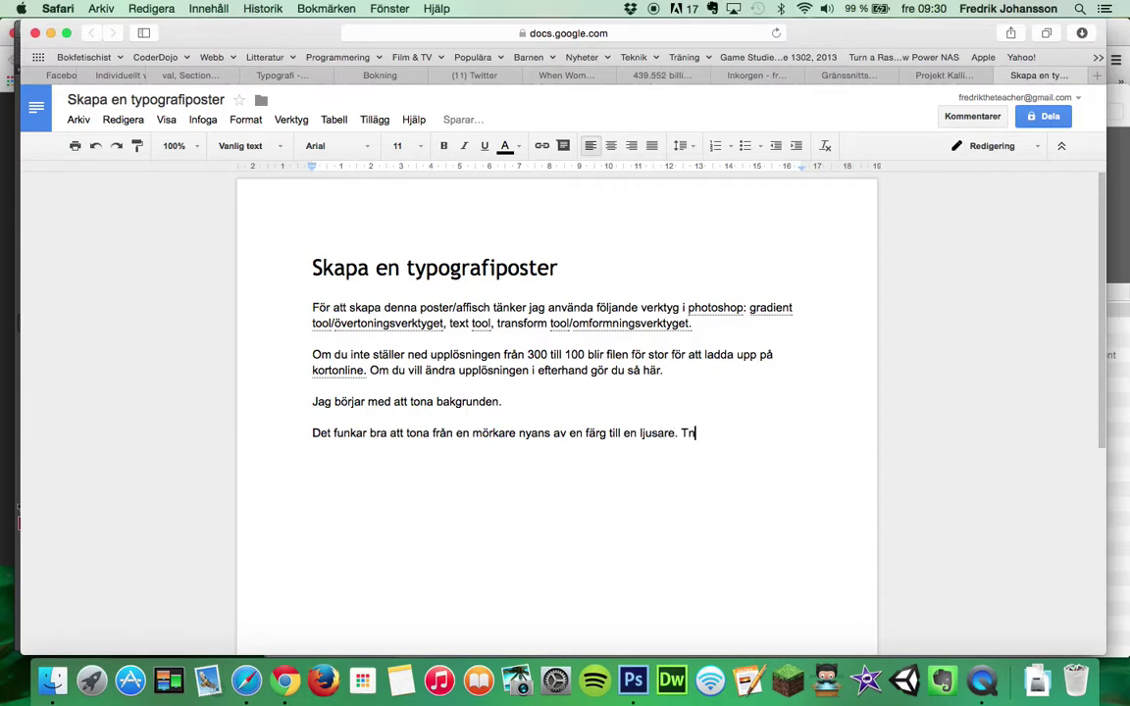
key(BackSpace)
text(änk bara på att )
text(ha d)
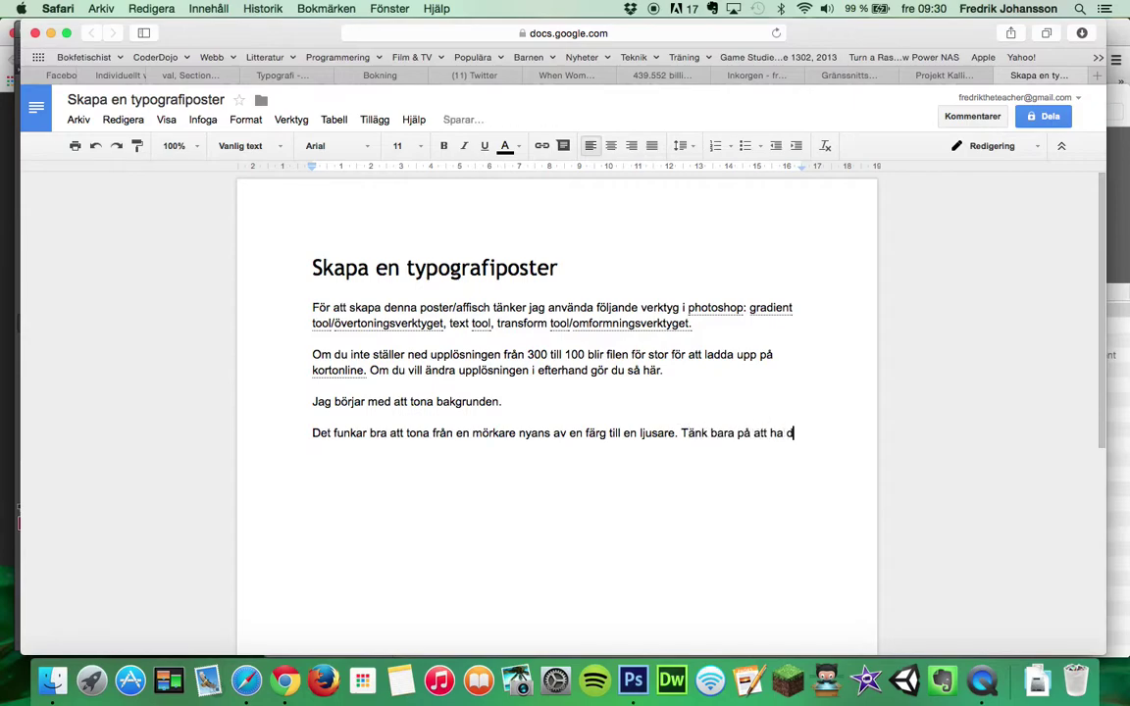
text(en ljusa)
text( nyansen överst)
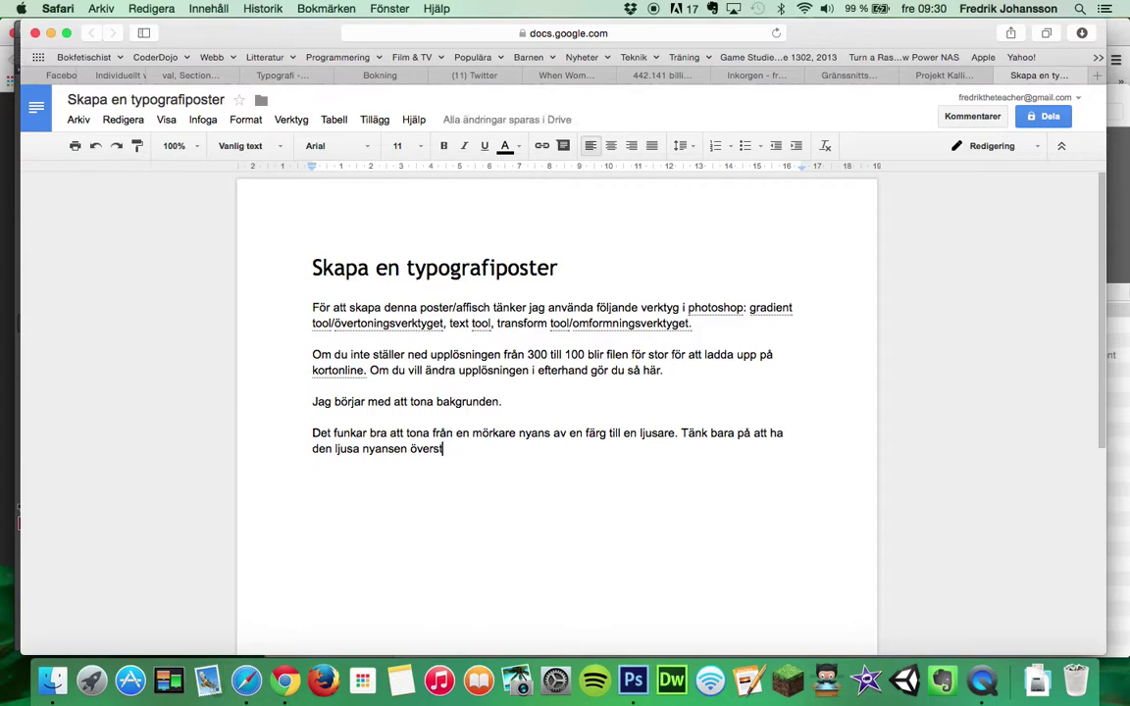
text(, ef)
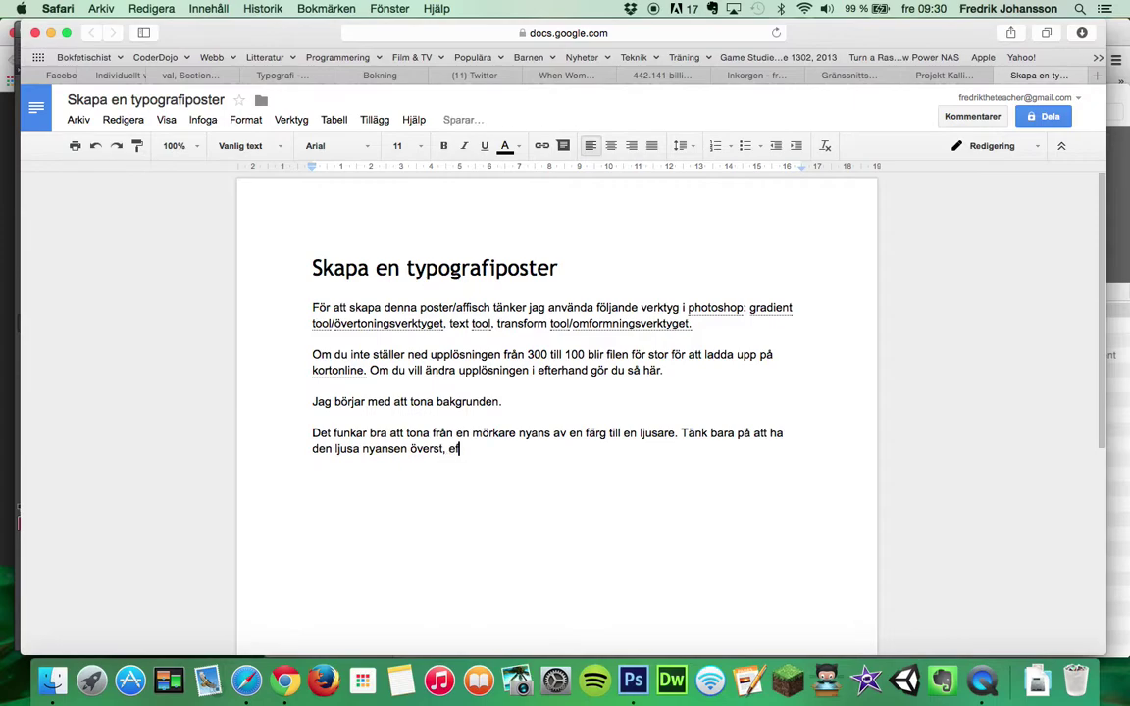
text(tersom vi f)
text(örväntar o)
text(sd )
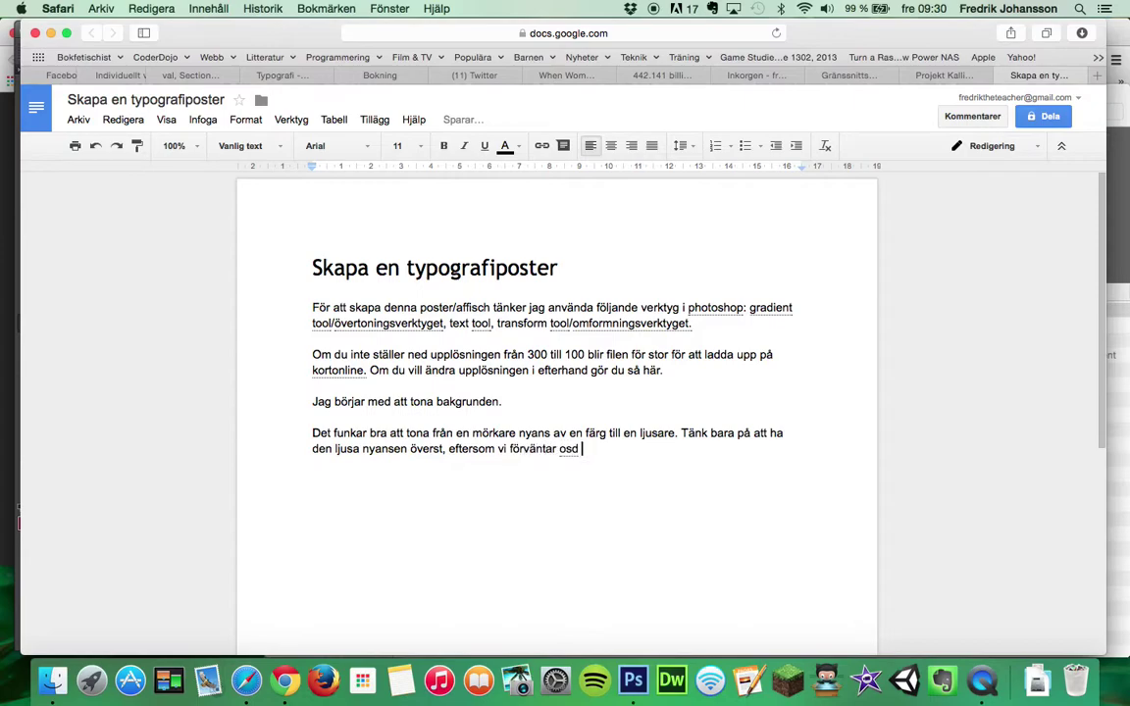
text(s att )
text(jue)
text(et k)
text(omme)
text(ppif)
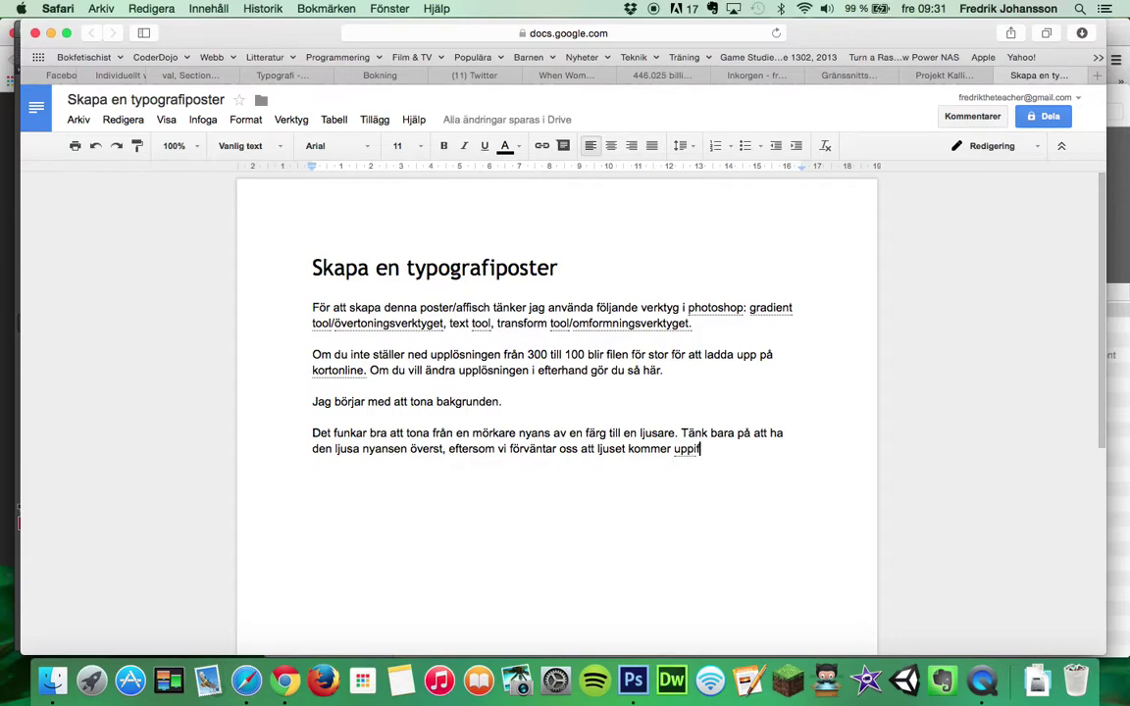
text(rån)
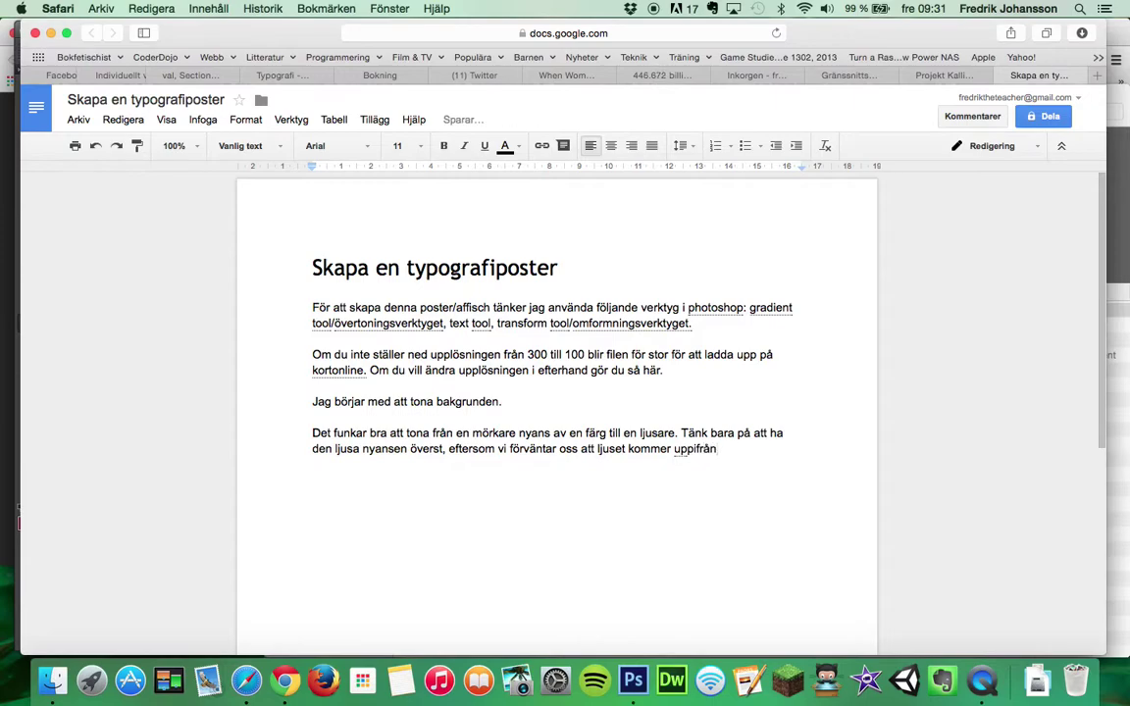
text( å )
text(ser )
text(de)
text(konstigt ut )
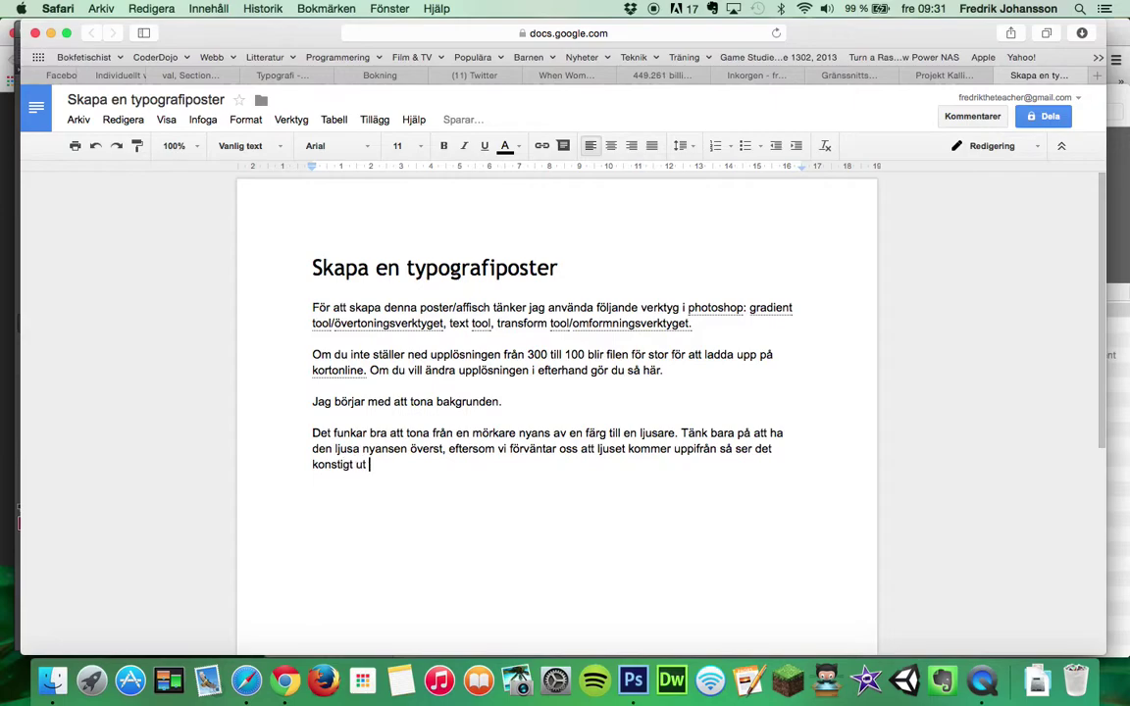
text(om man )
text(gör )
text(vå)
text(om.)
key(Return)
text(Nu)
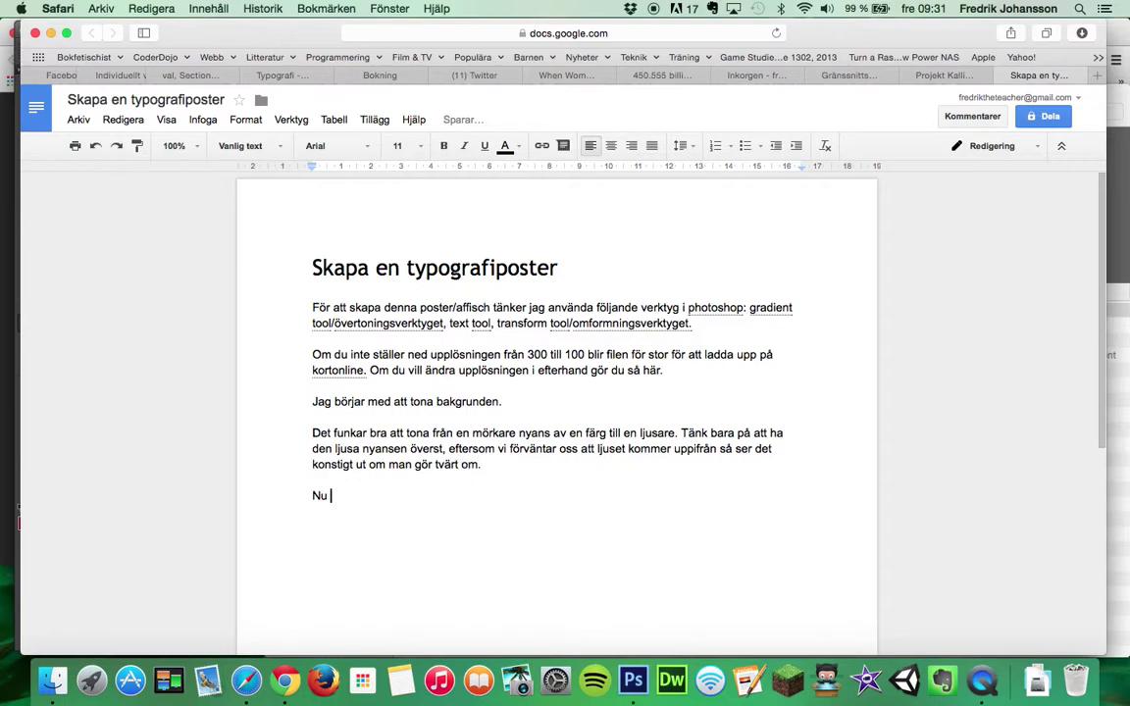
text( är det dags för t)
text(r)
key(BackSpace)
key(BackSpace)
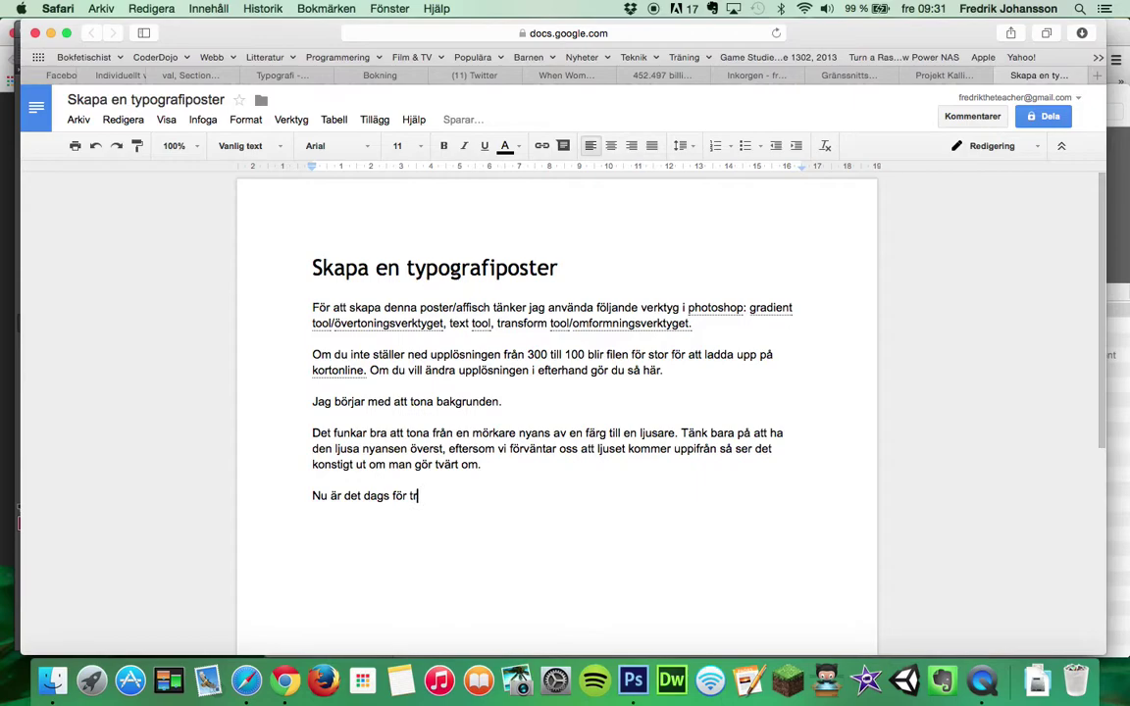
text(xten.)
key(super+Tab)
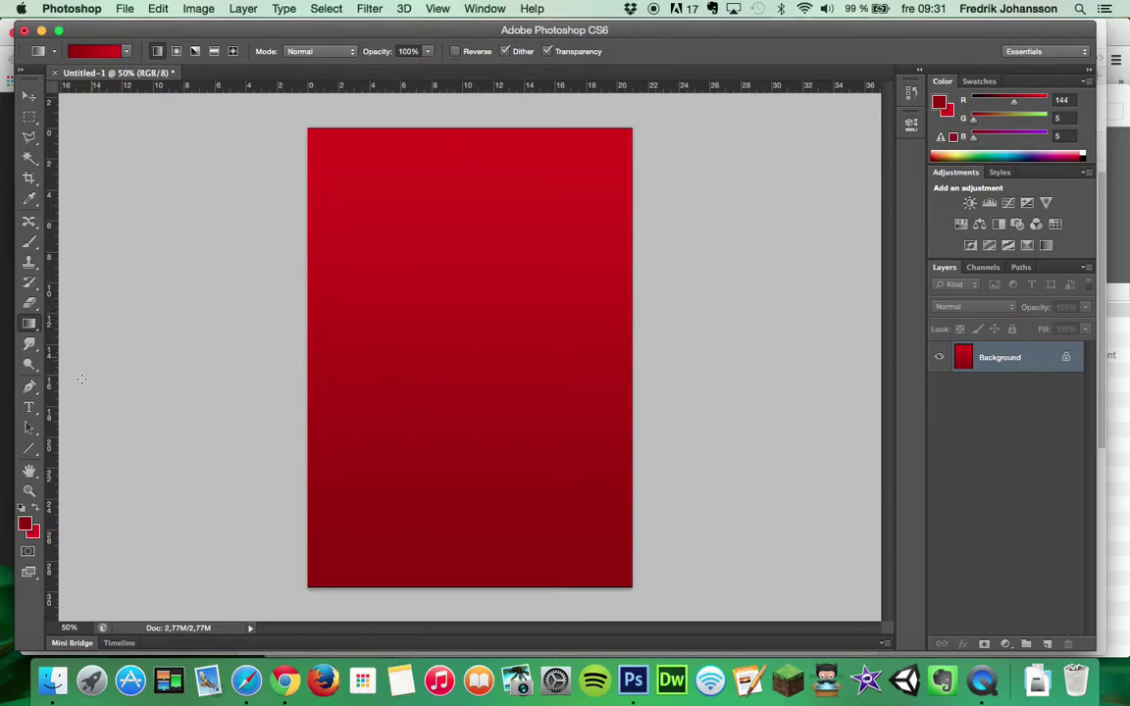
- Type 'Bring' near the top of the poster and colour it near-white
key(t)
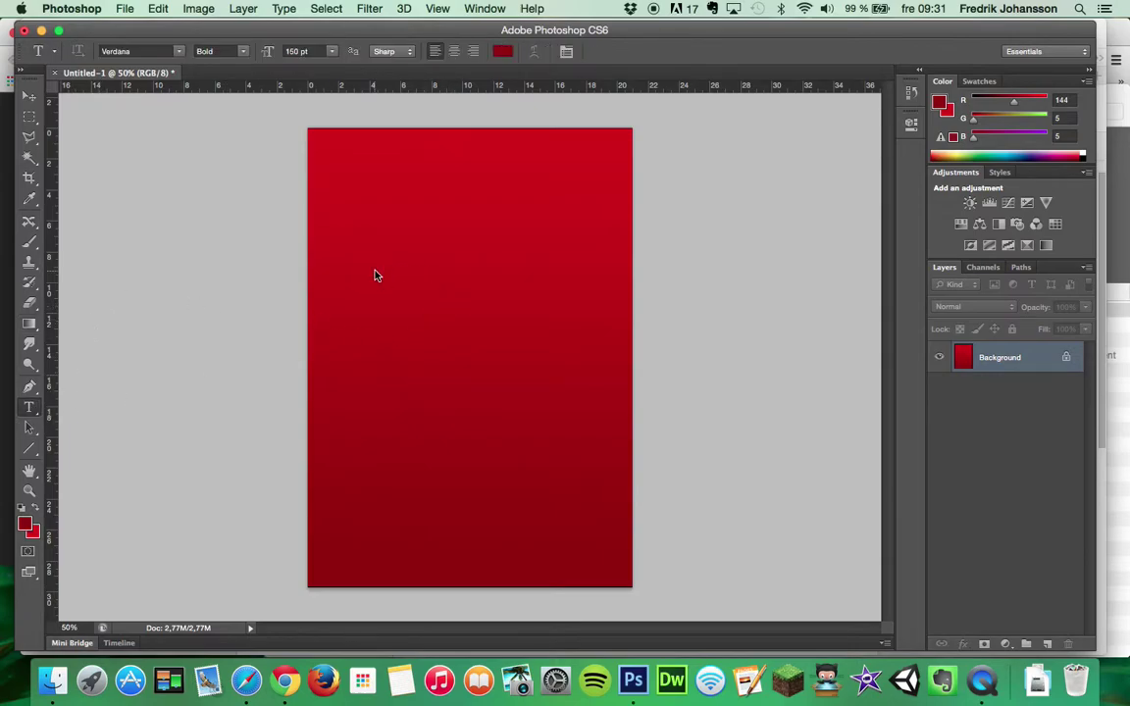
click(485, 242)
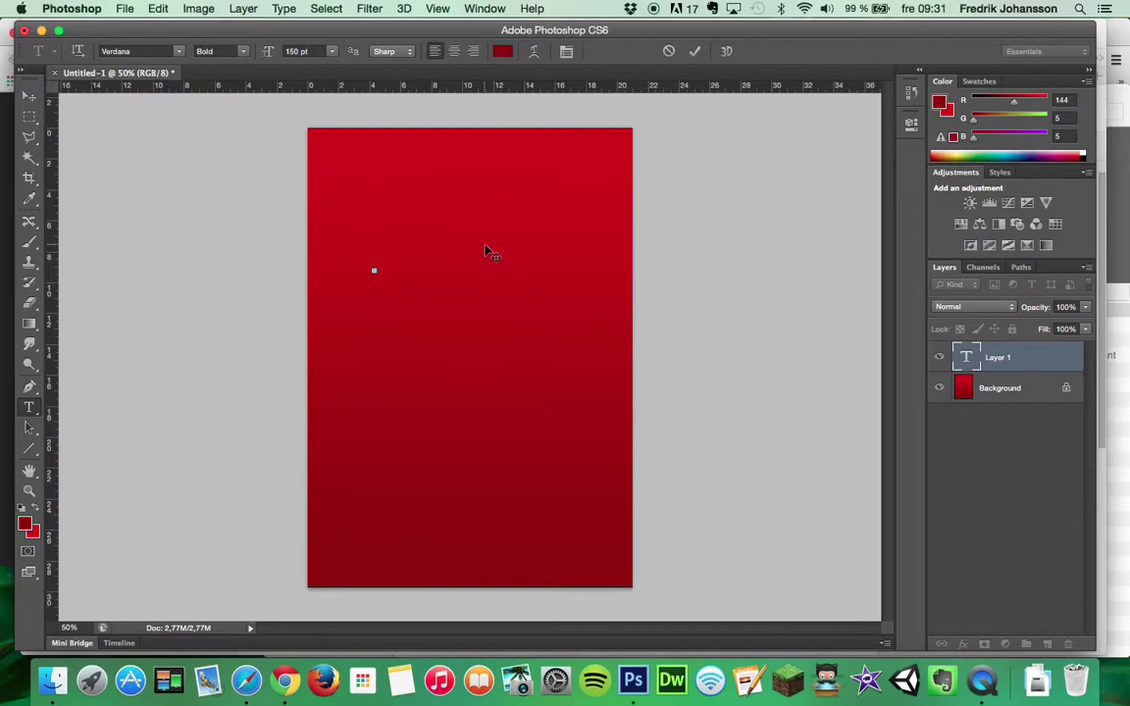
text(Bri)
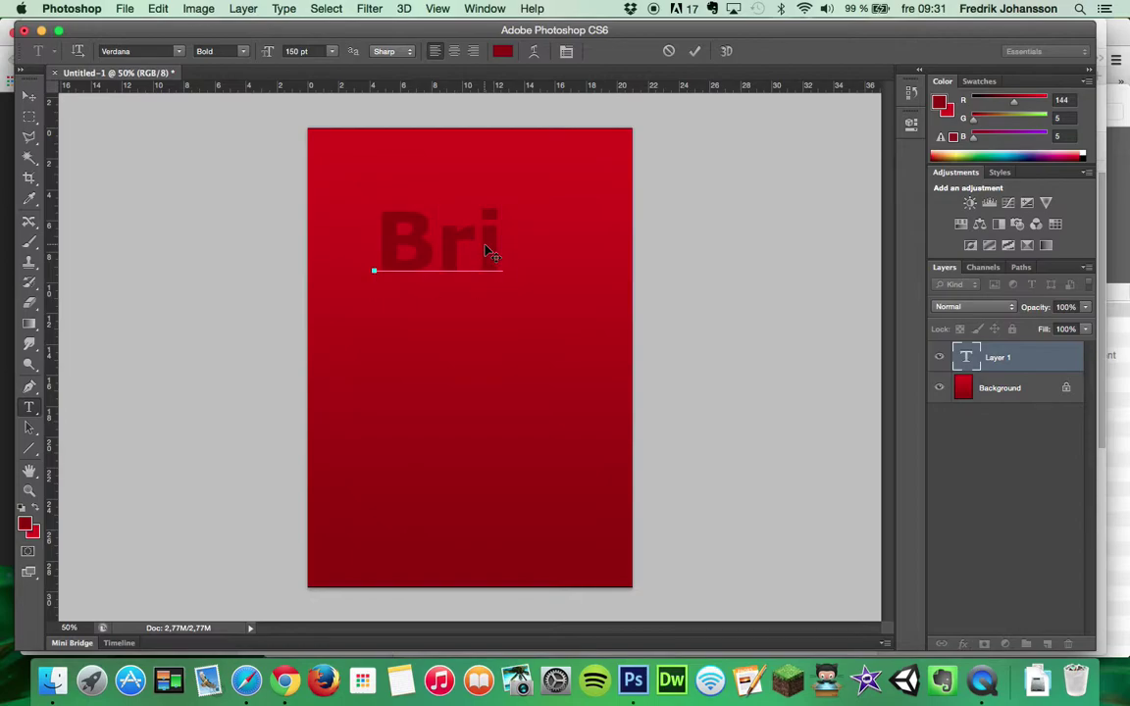
text(ng)
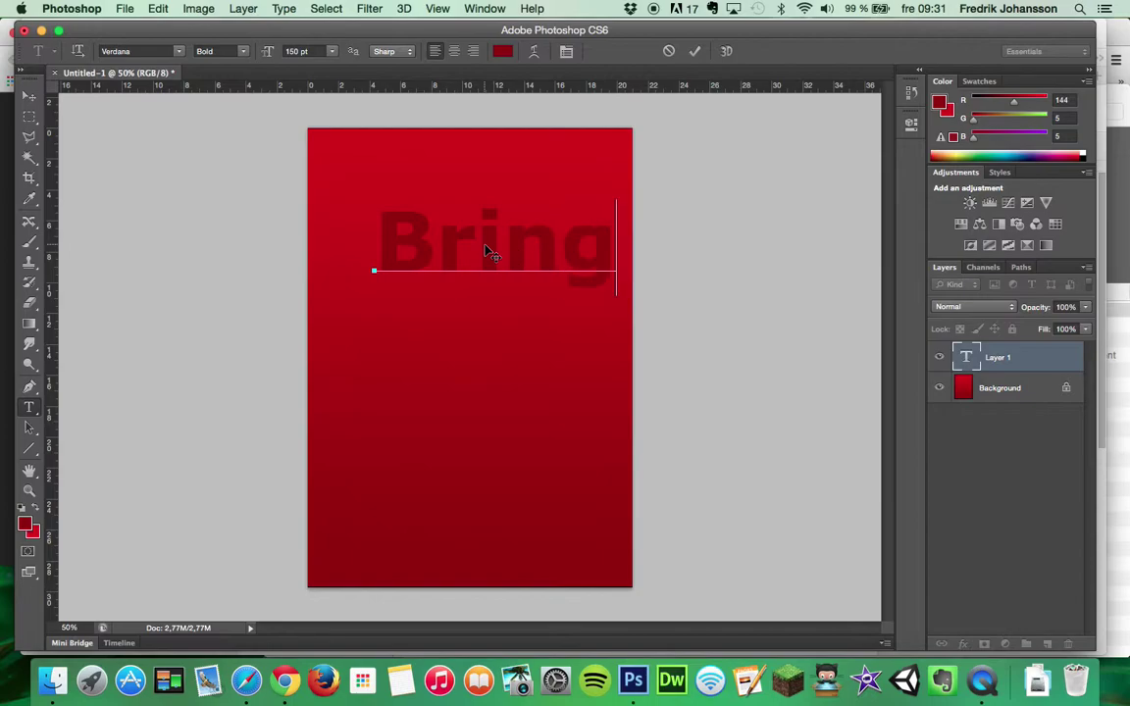
key(super+a)
click(500, 53)
click(533, 210)
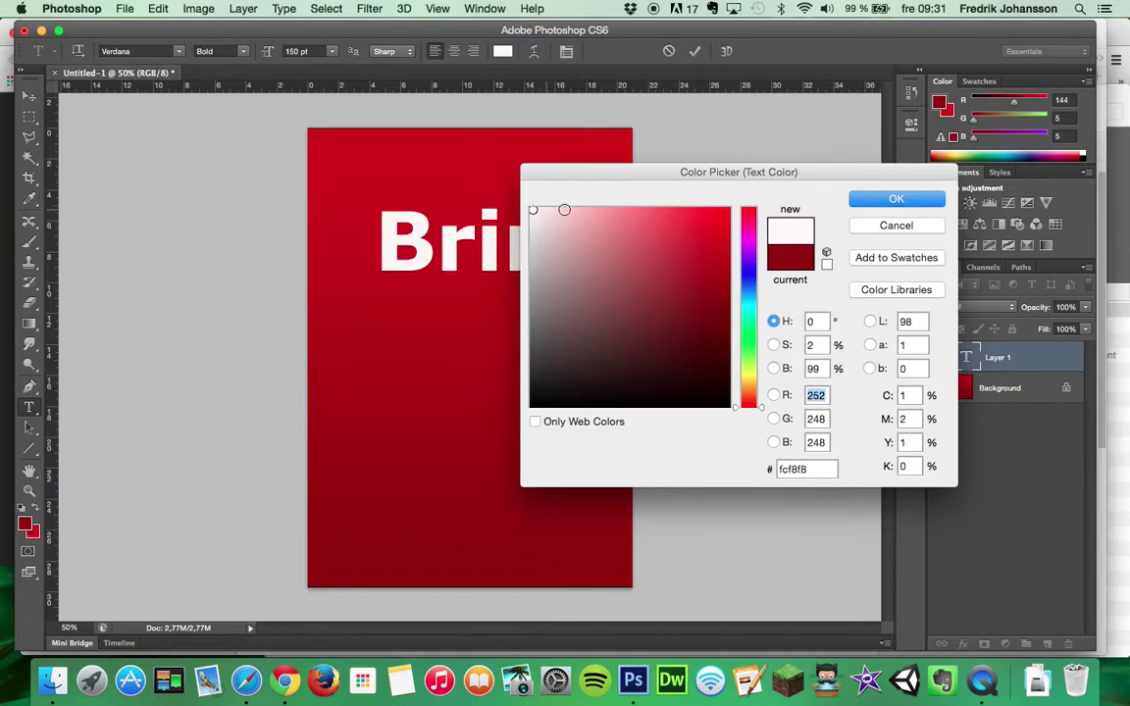
click(896, 198)
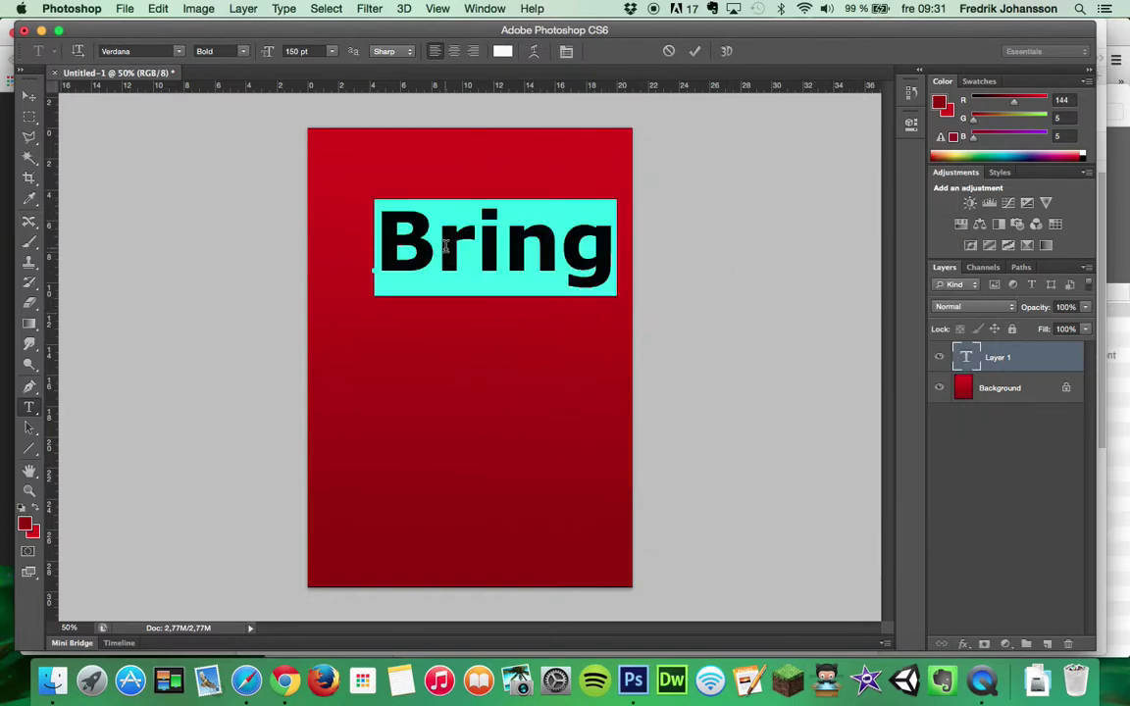
click(30, 95)
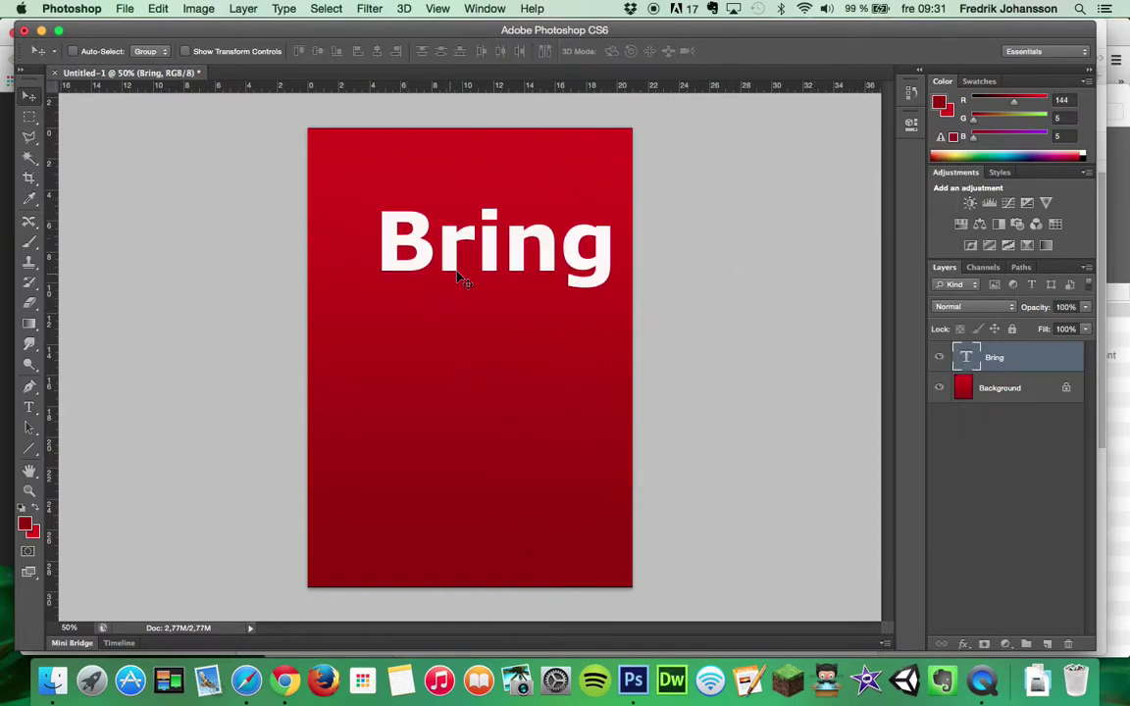
- Move 'Bring' up near the top and resize it to 140 pt
drag(451, 275, 429, 238)
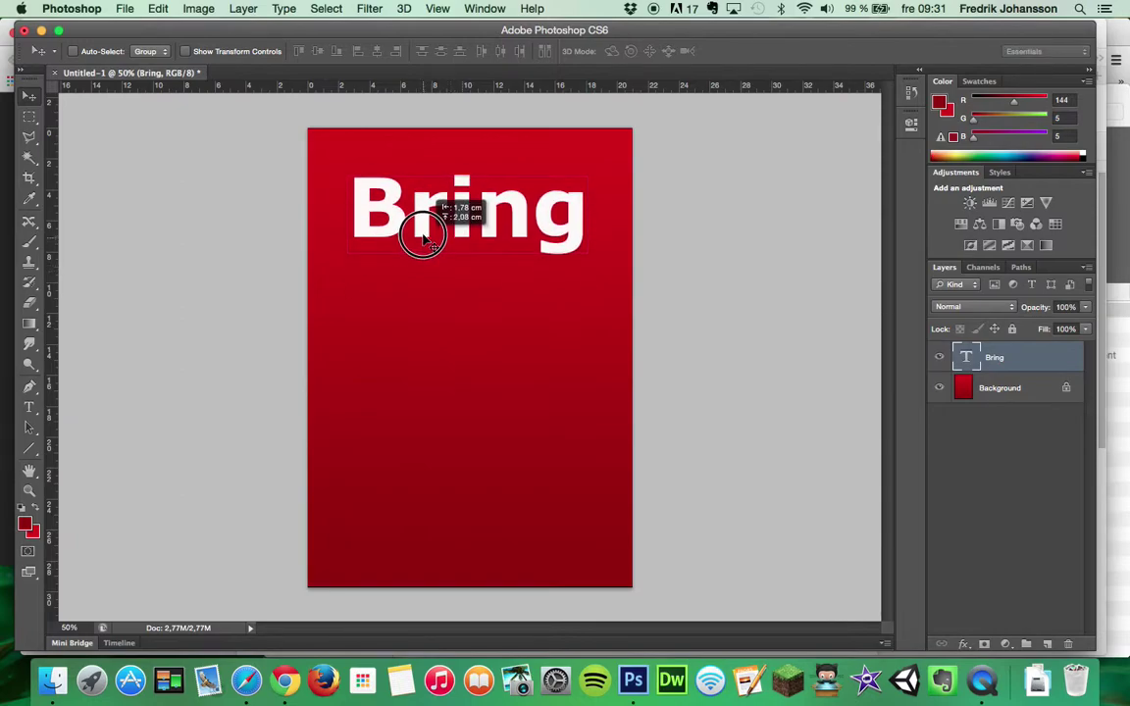
drag(429, 238, 438, 234)
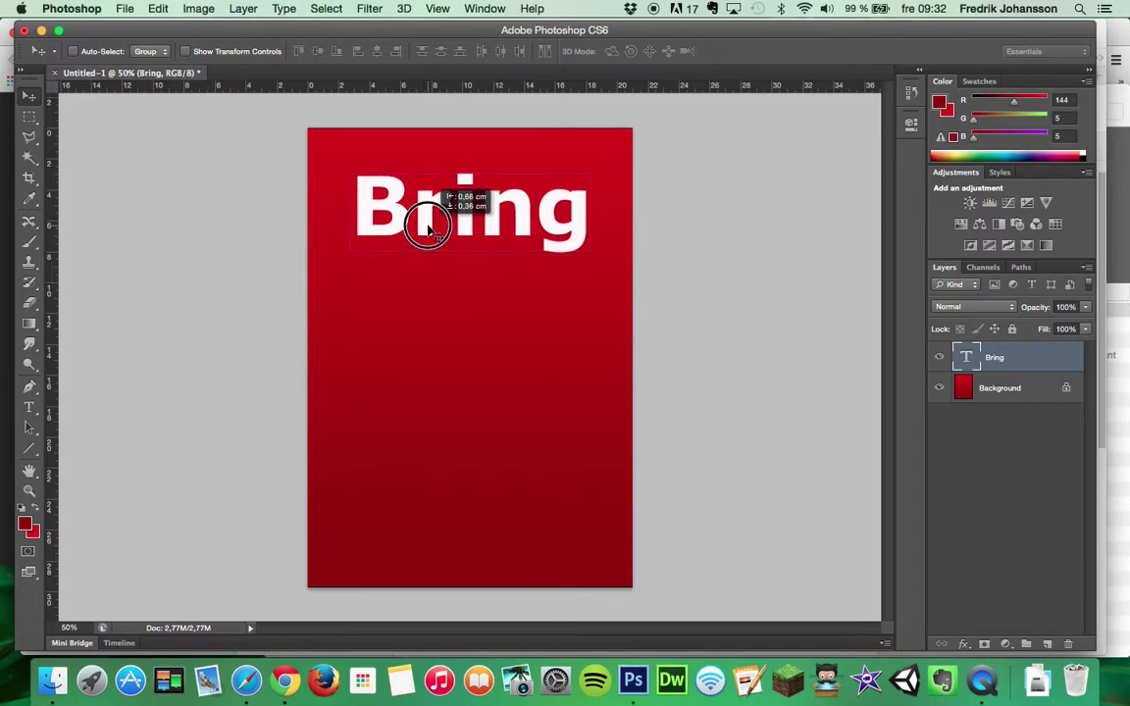
drag(439, 225, 429, 232)
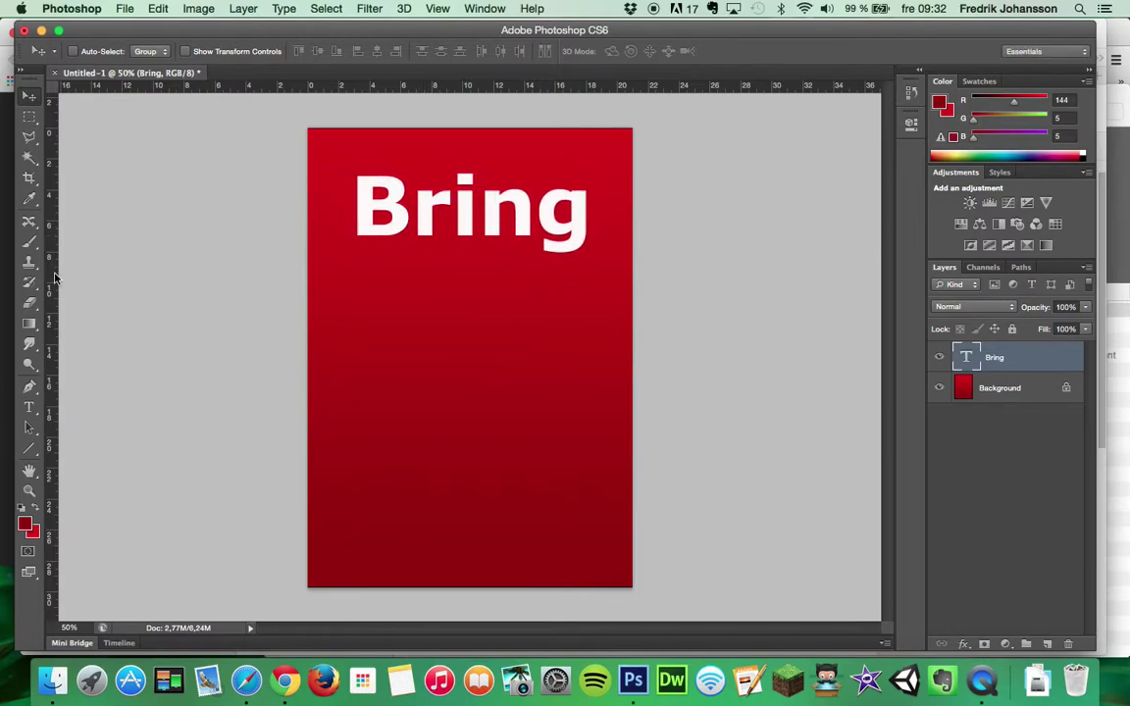
click(30, 409)
click(411, 206)
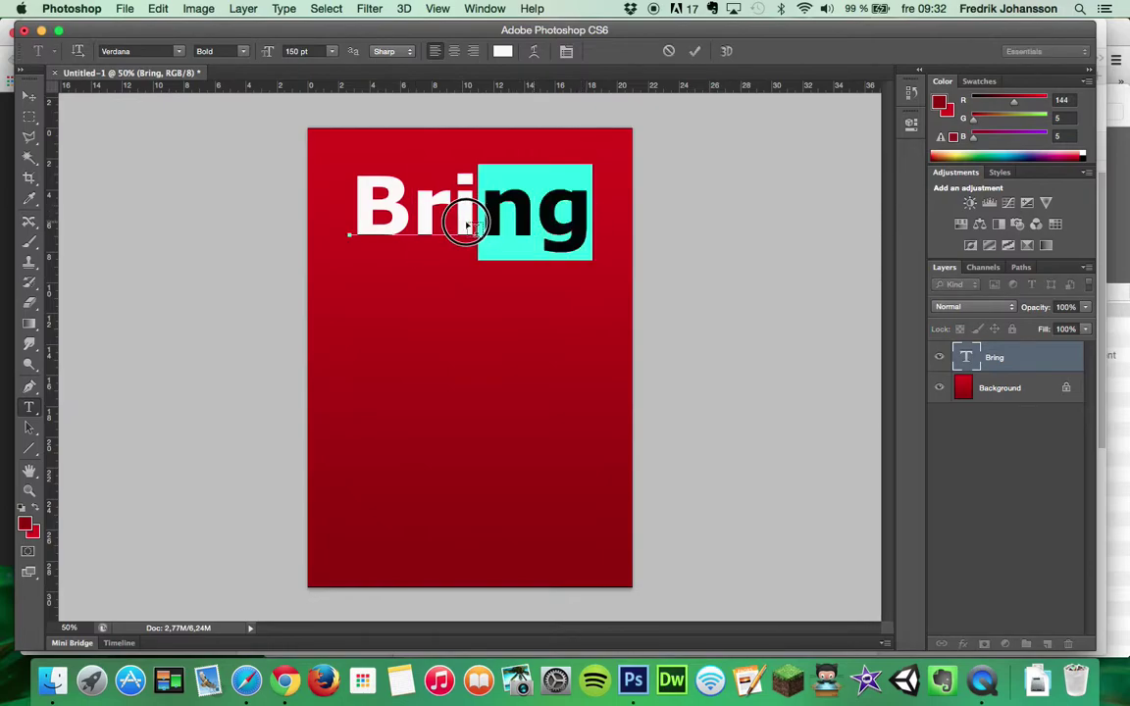
drag(583, 227, 359, 212)
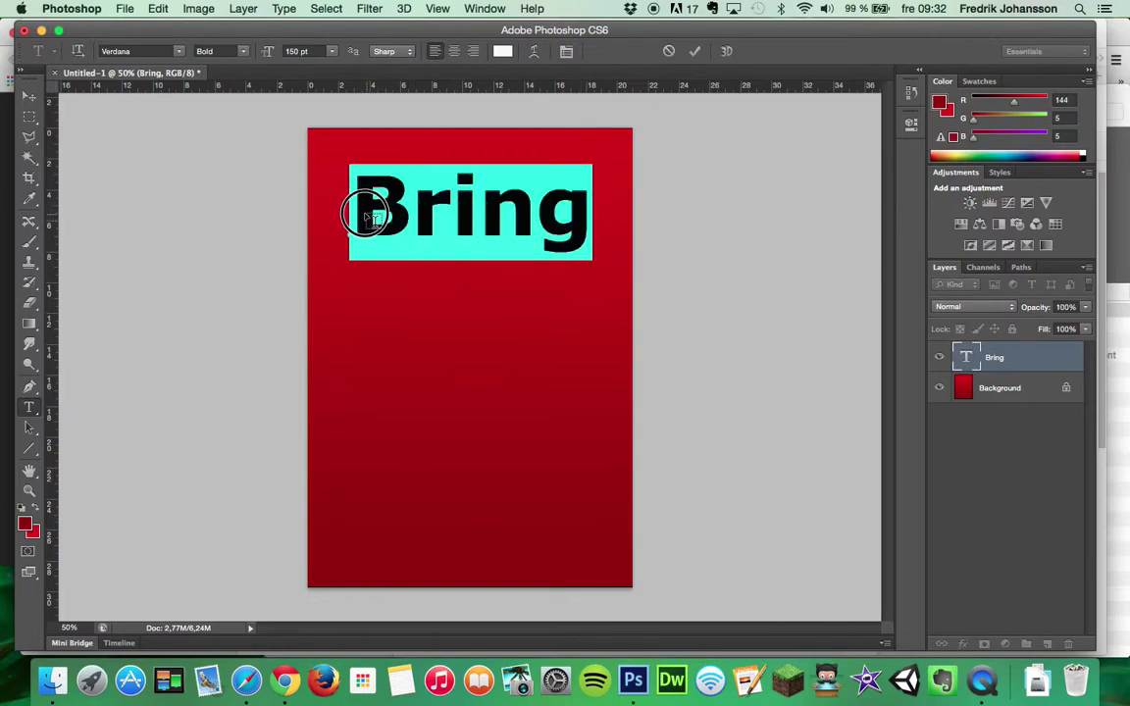
click(311, 51)
text(14)
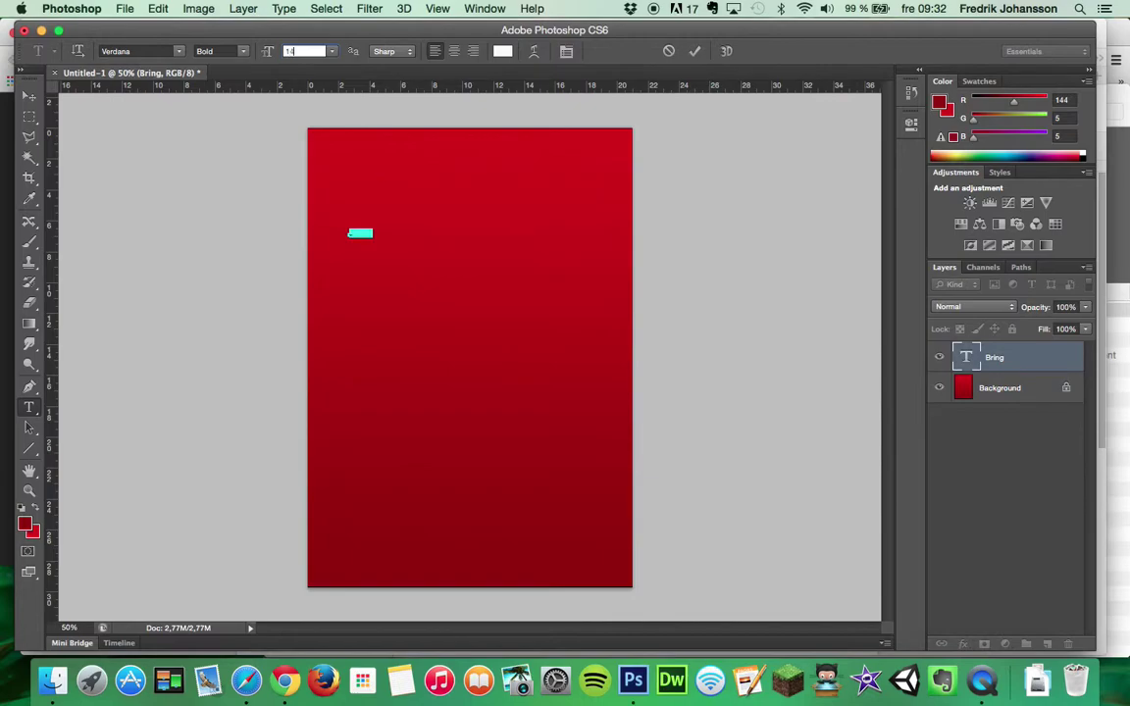
text(0)
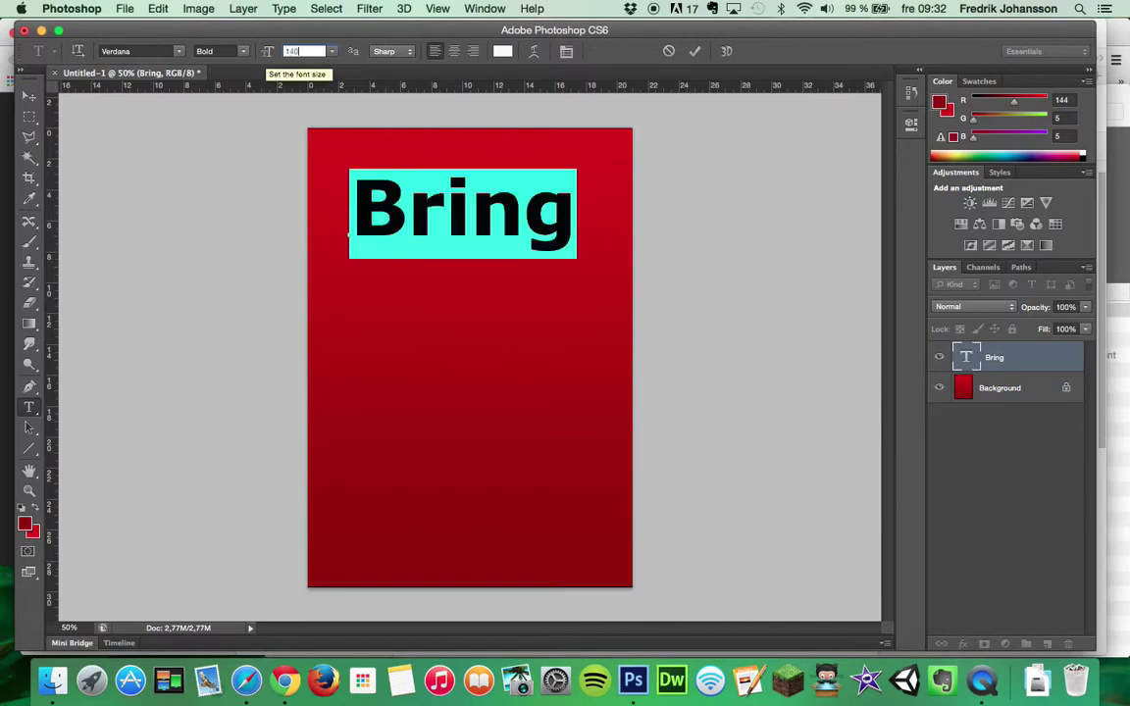
key(Return)
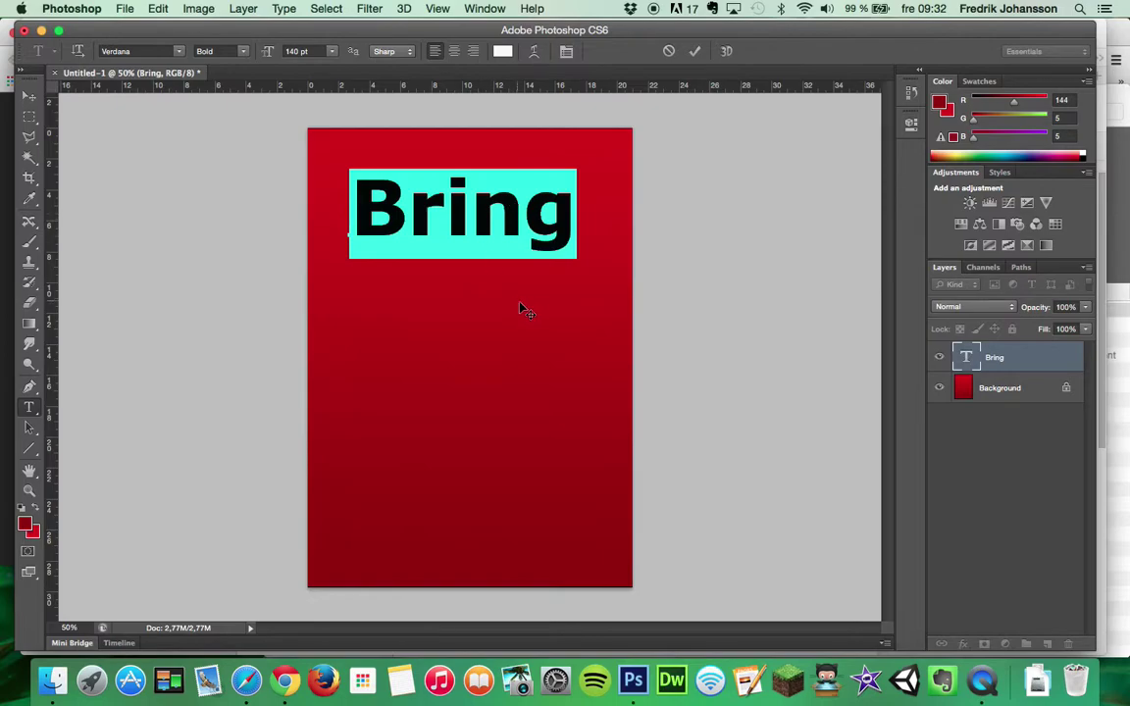
- Fine-tune Bring's position and duplicate its layer as 'Bring copy'
drag(539, 308, 545, 303)
drag(545, 303, 547, 303)
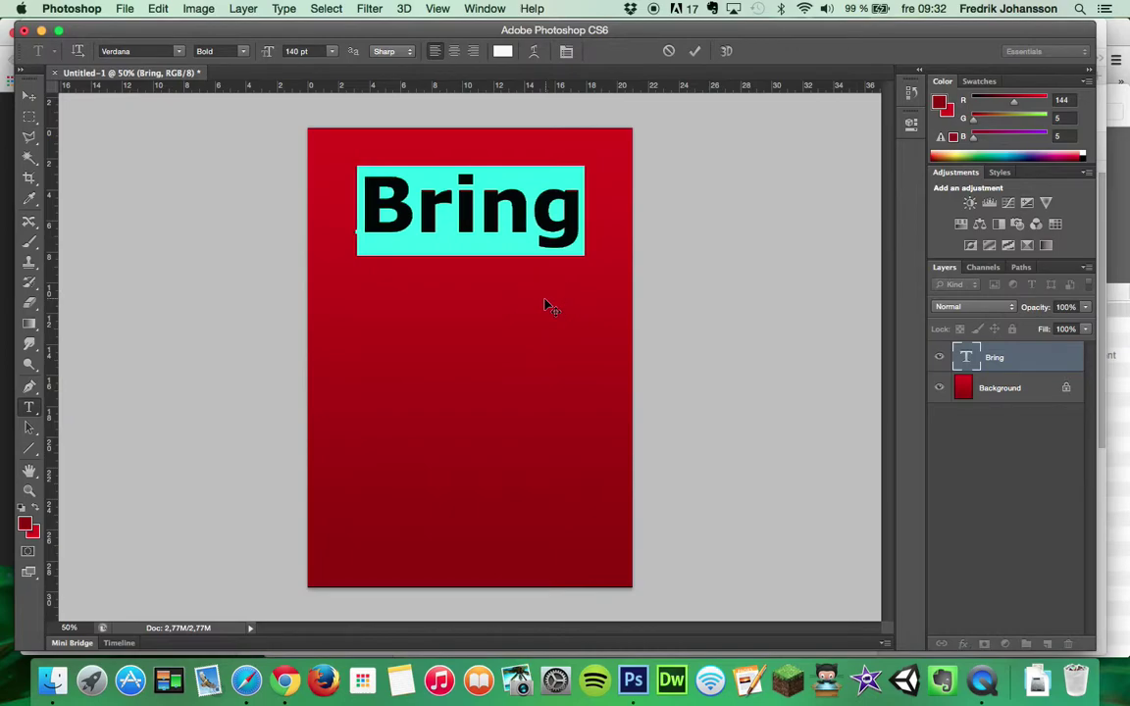
click(29, 95)
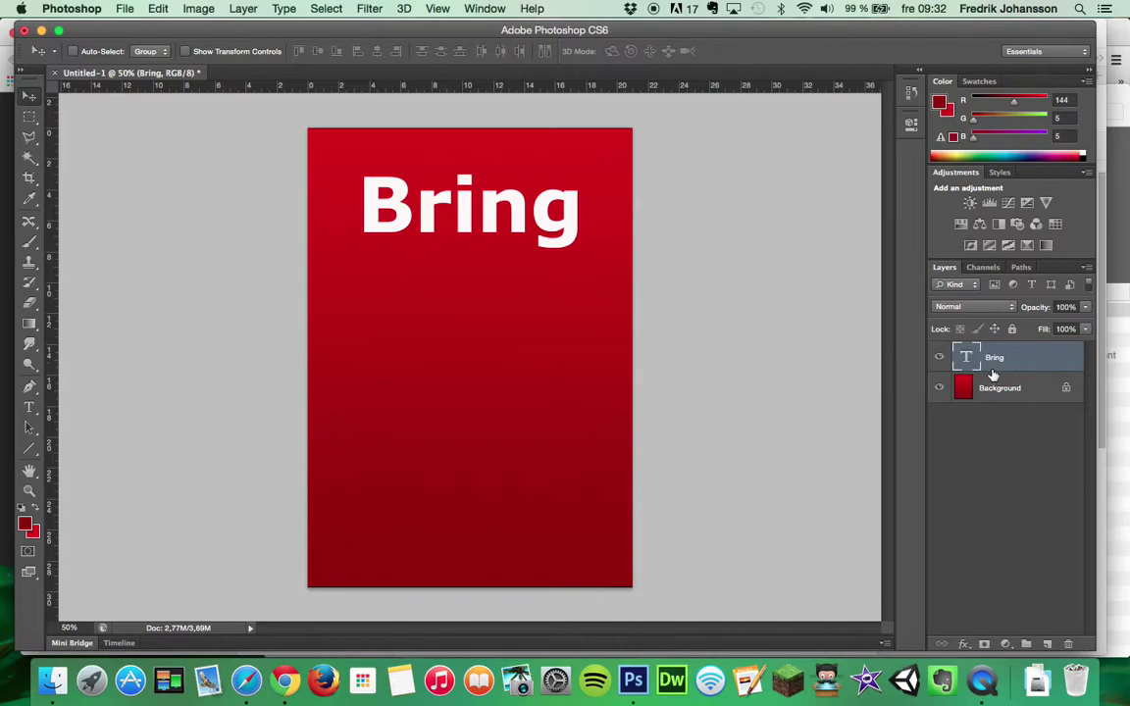
drag(996, 359, 1042, 635)
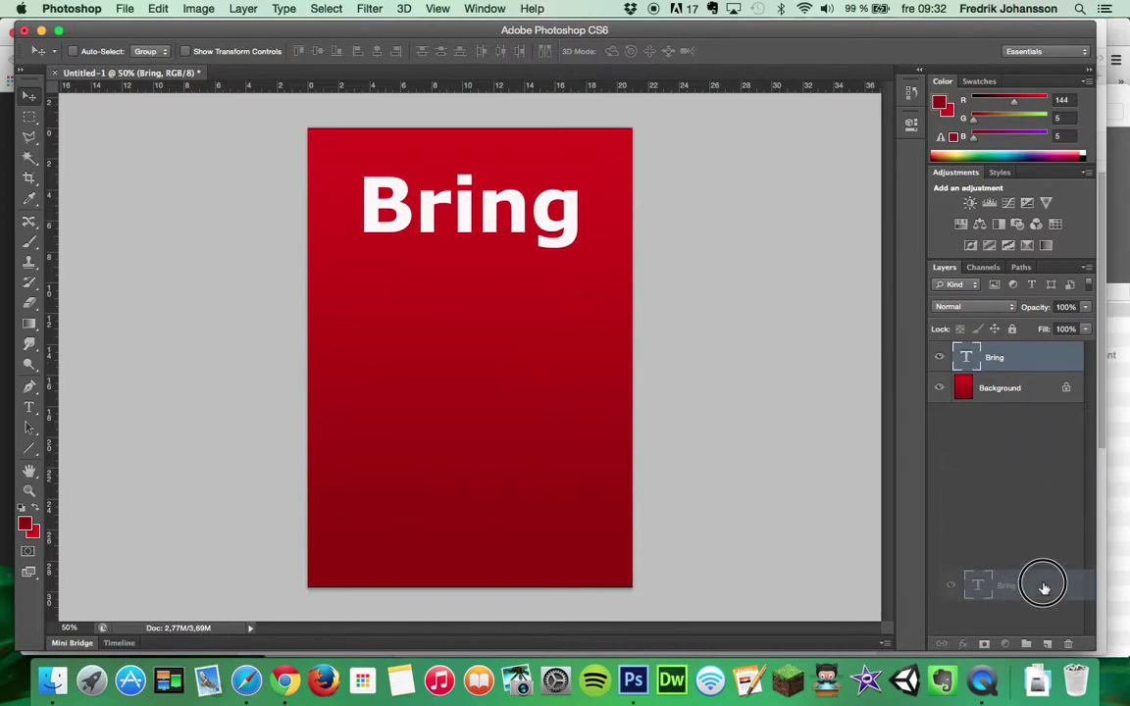
drag(1042, 634, 1046, 635)
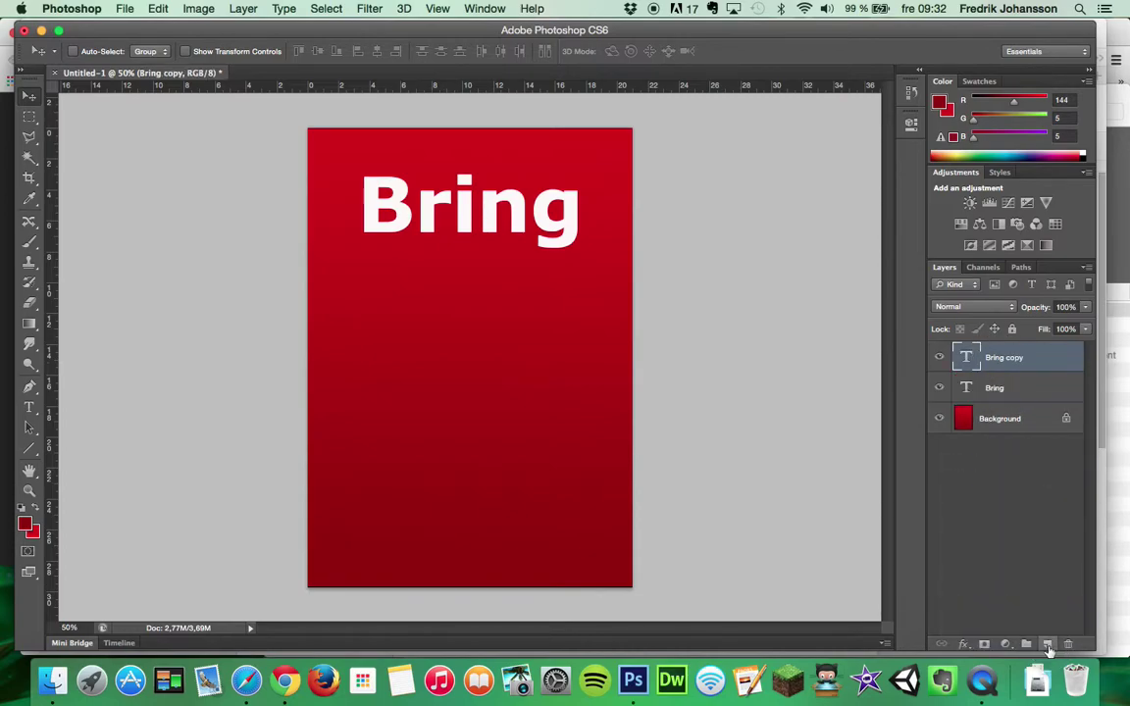
- Move the Bring copy down and replace its text with 'out'
drag(434, 221, 435, 310)
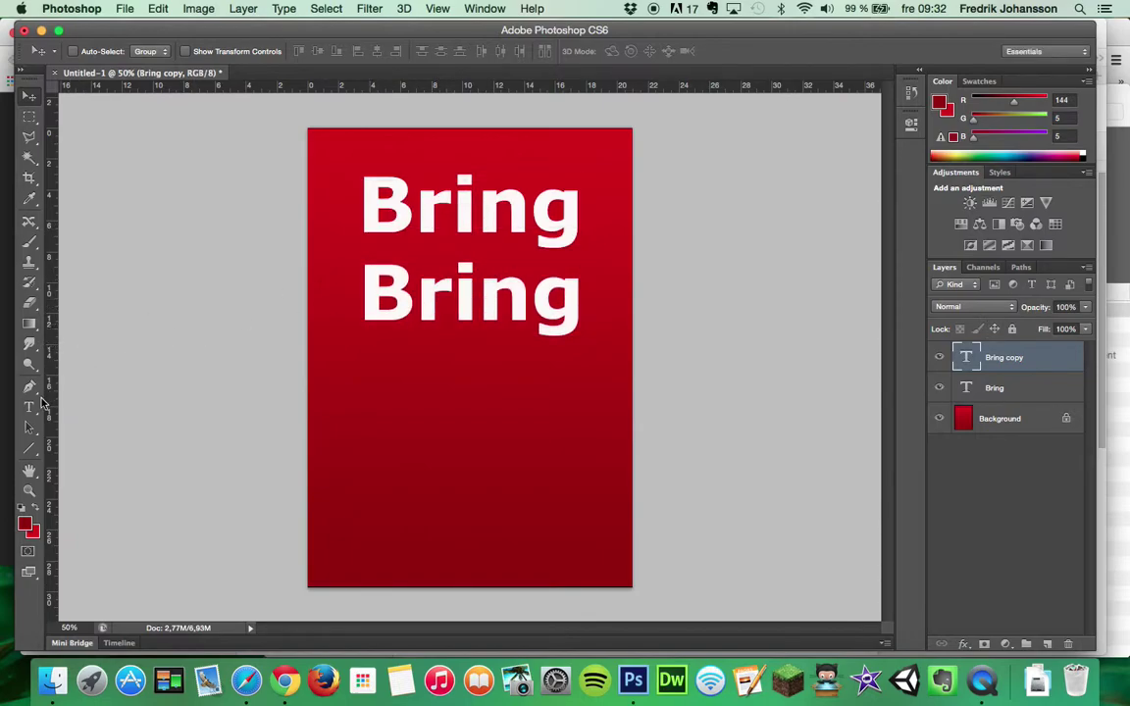
click(30, 410)
click(413, 251)
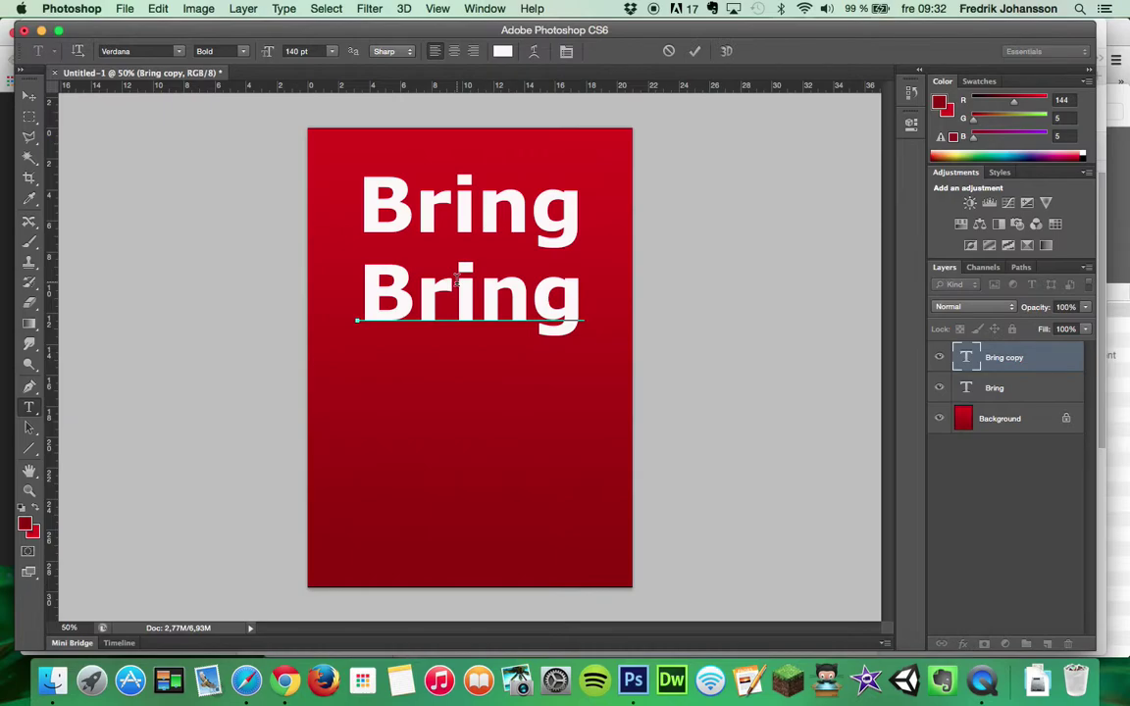
double_click(458, 285)
key(BackSpace)
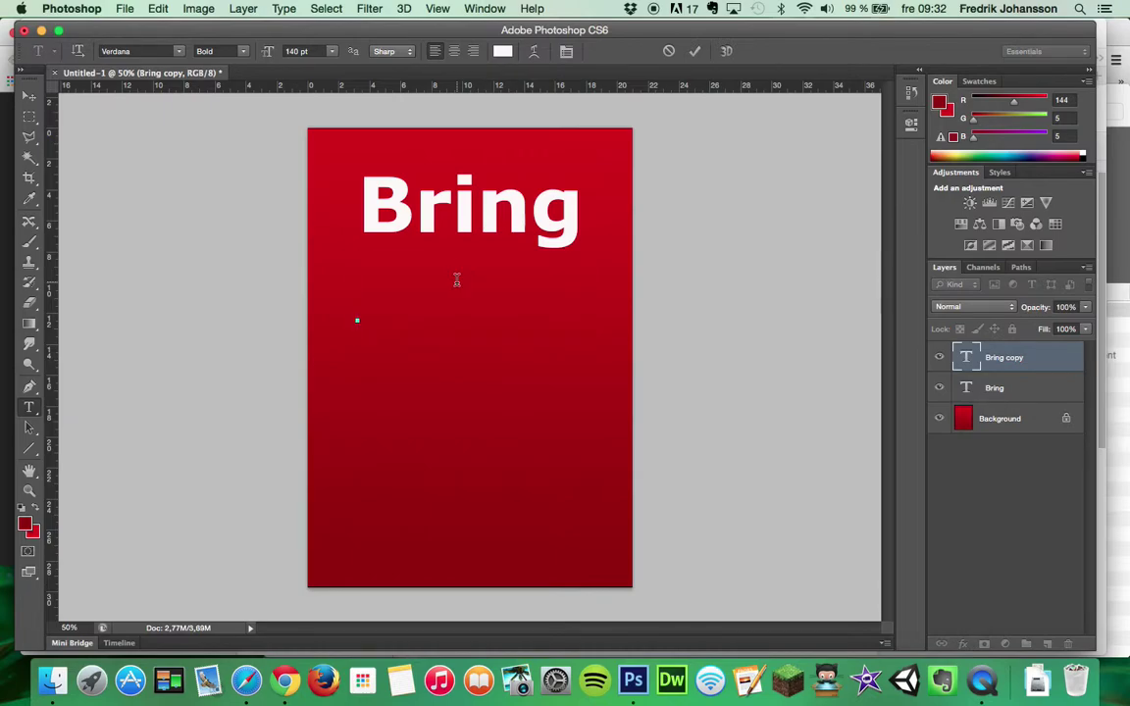
text(out)
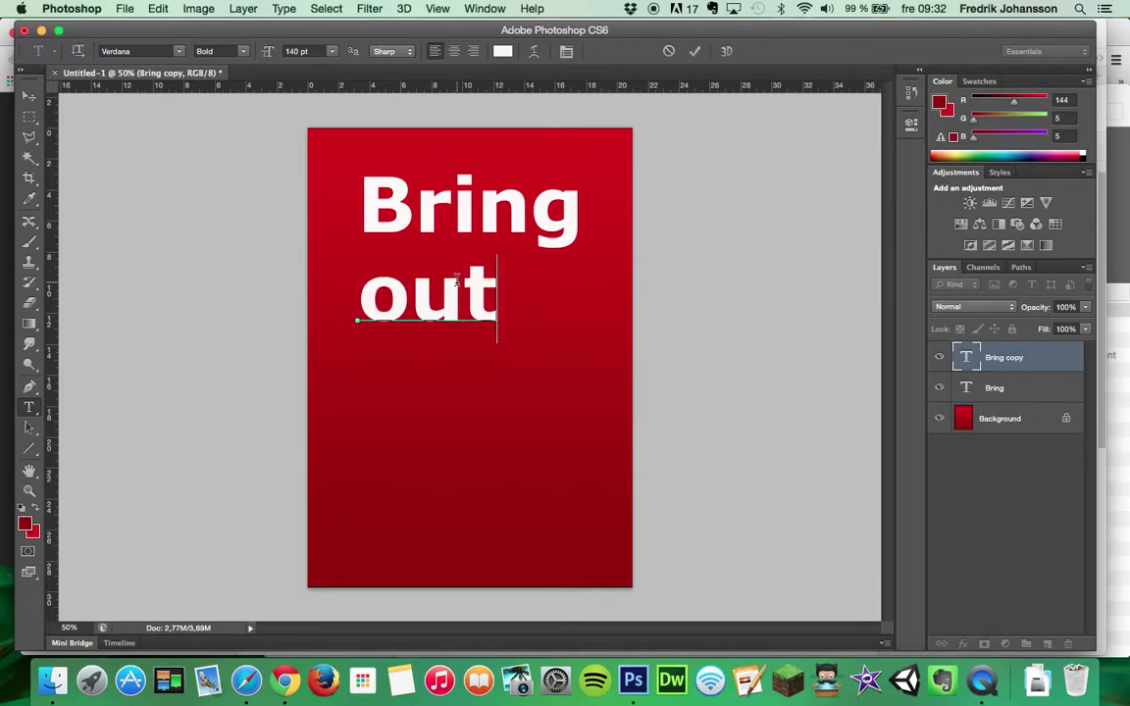
click(28, 99)
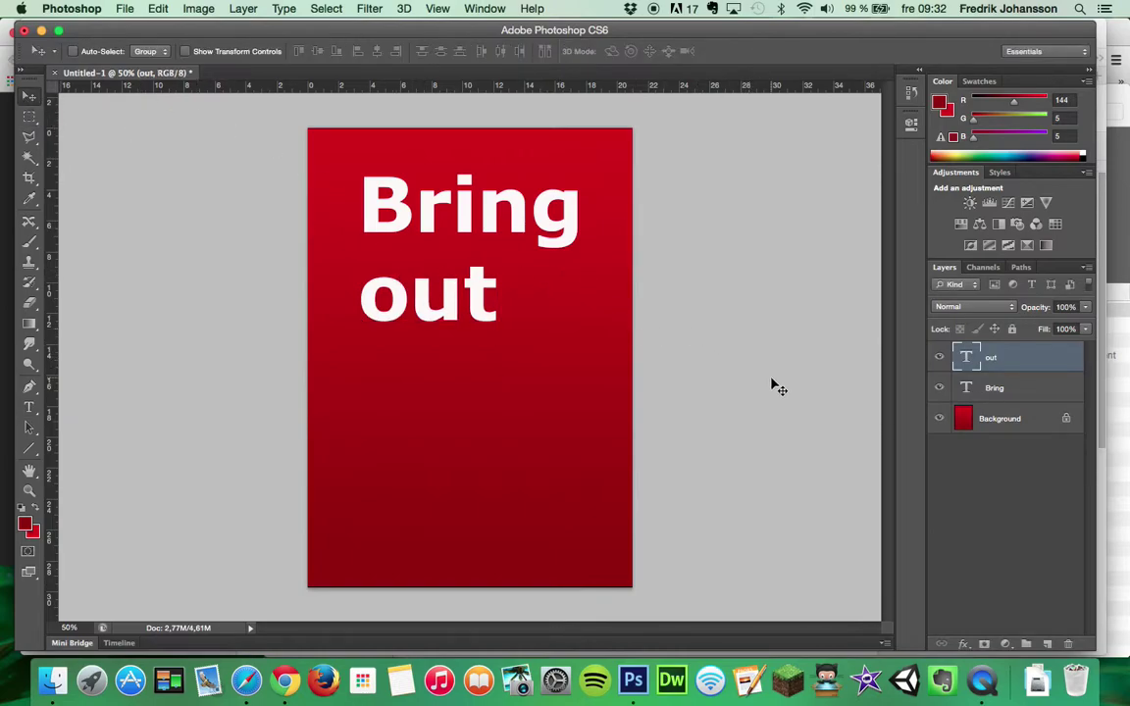
click(988, 359)
- Duplicate the 'out' layer, move the copy lower, and retype it as 'the'
drag(989, 359, 1045, 642)
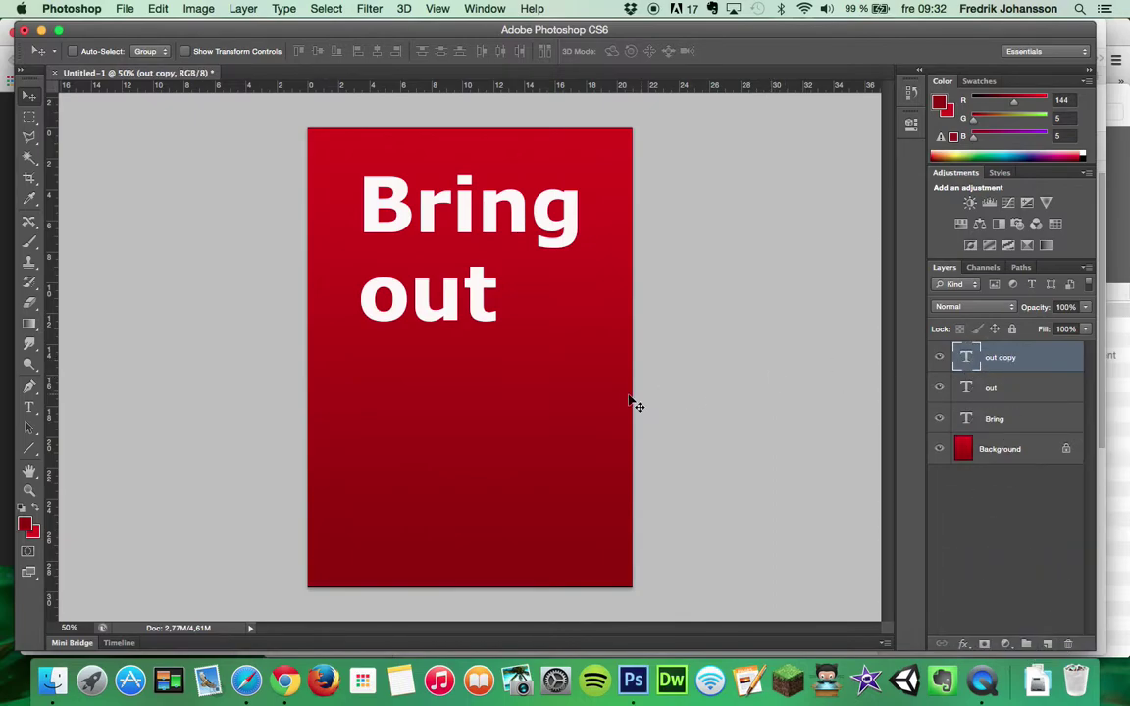
drag(437, 306, 441, 380)
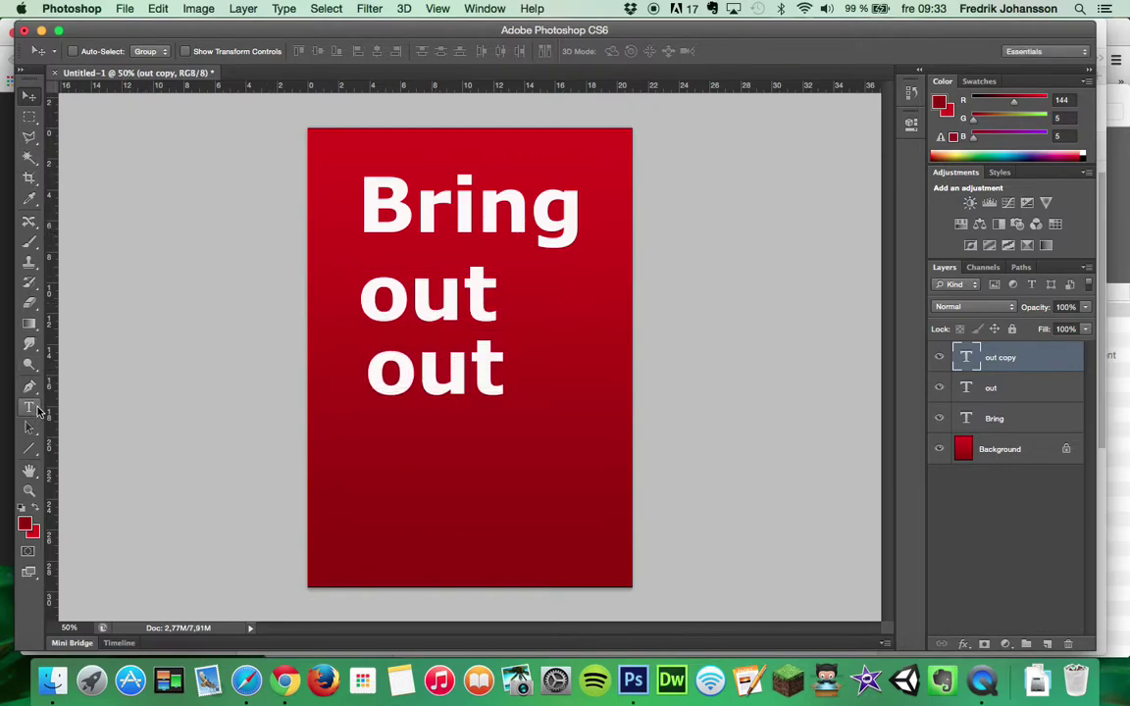
click(30, 406)
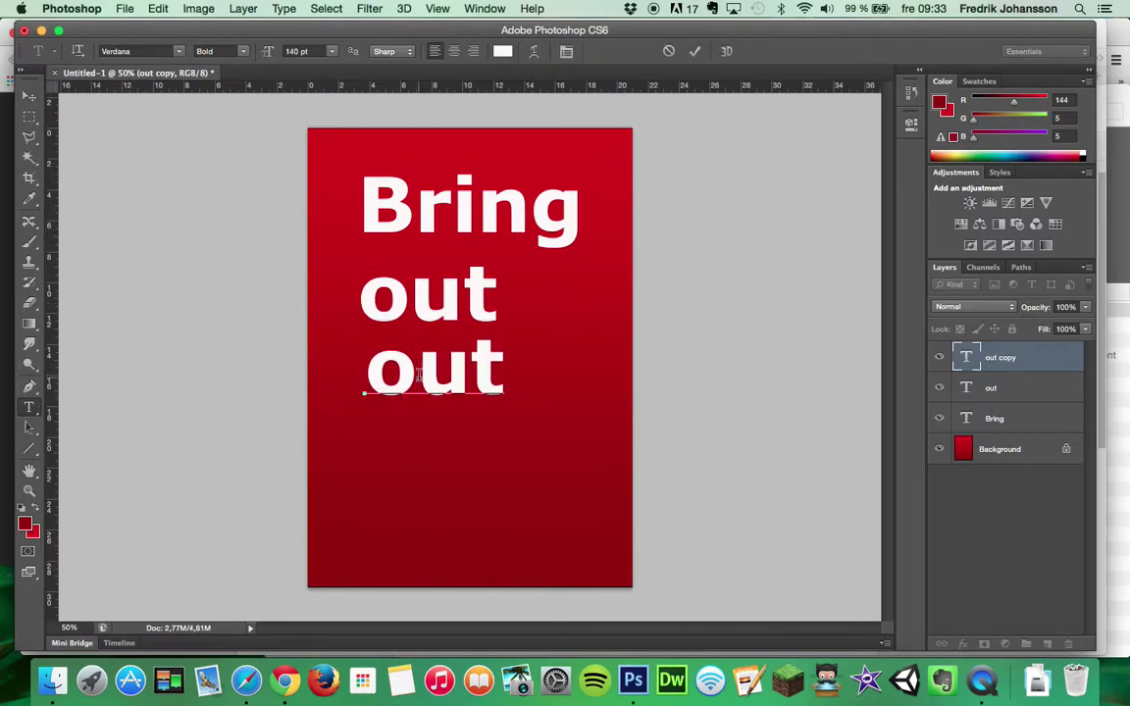
click(419, 373)
drag(497, 366, 383, 368)
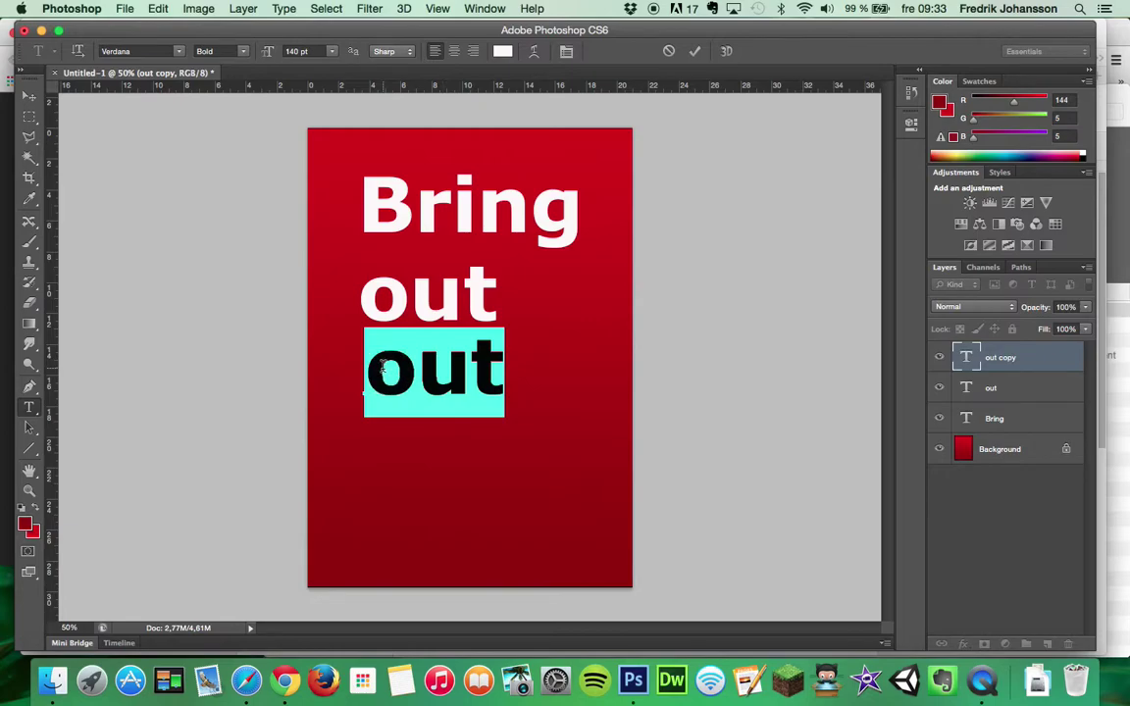
text(the)
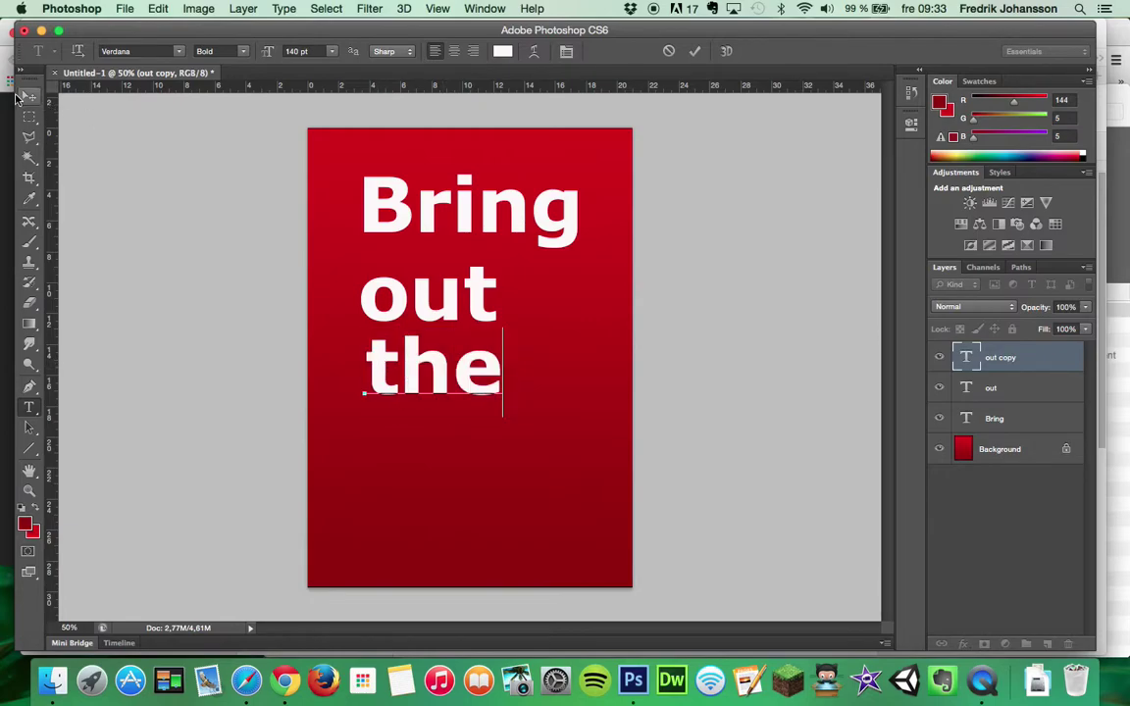
click(29, 98)
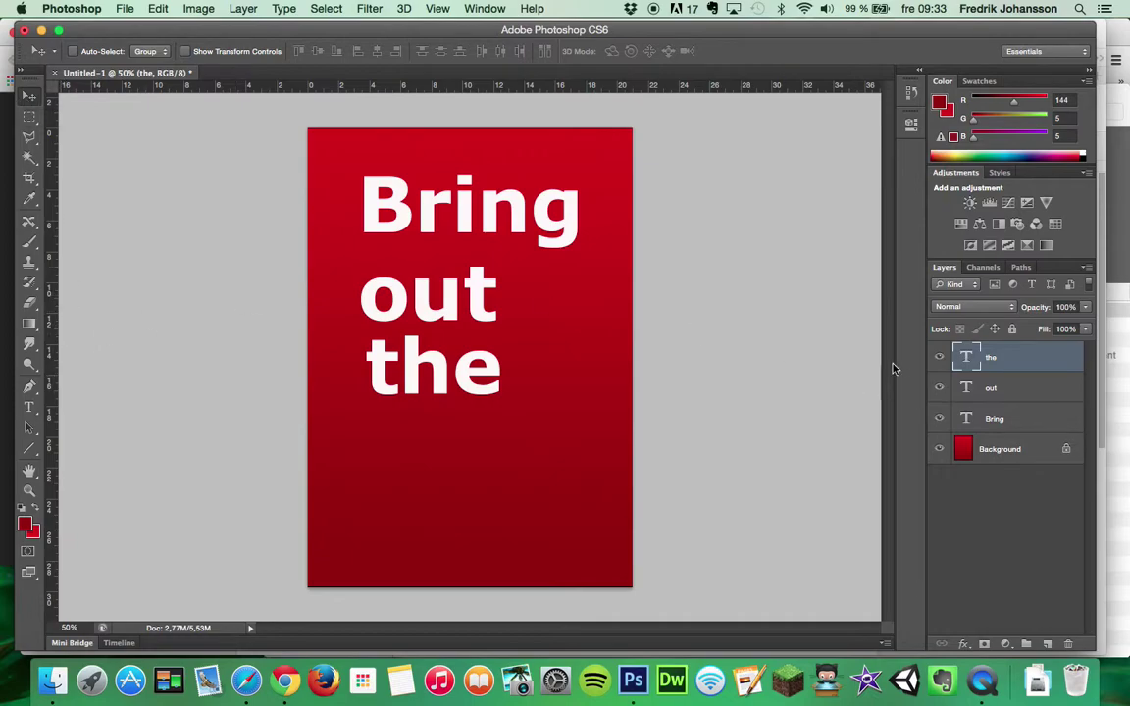
- Duplicate the 'the' layer, move it further down, and retype it as 'Gimp'
drag(989, 360, 1047, 645)
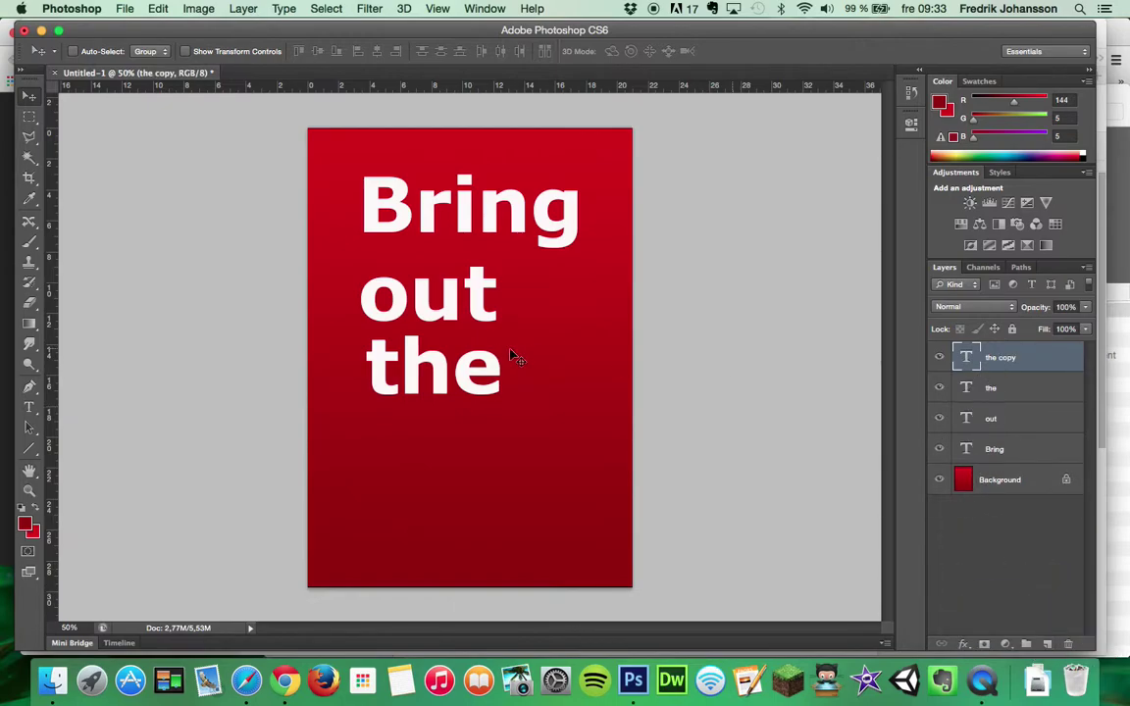
drag(409, 424, 419, 509)
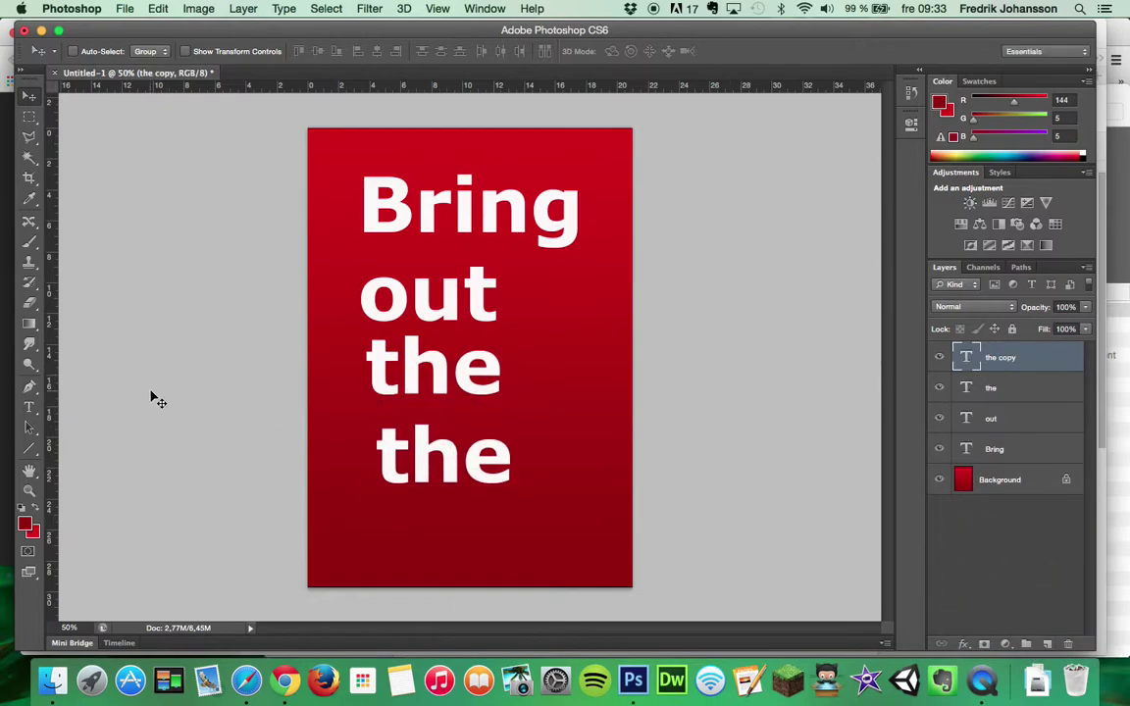
click(29, 409)
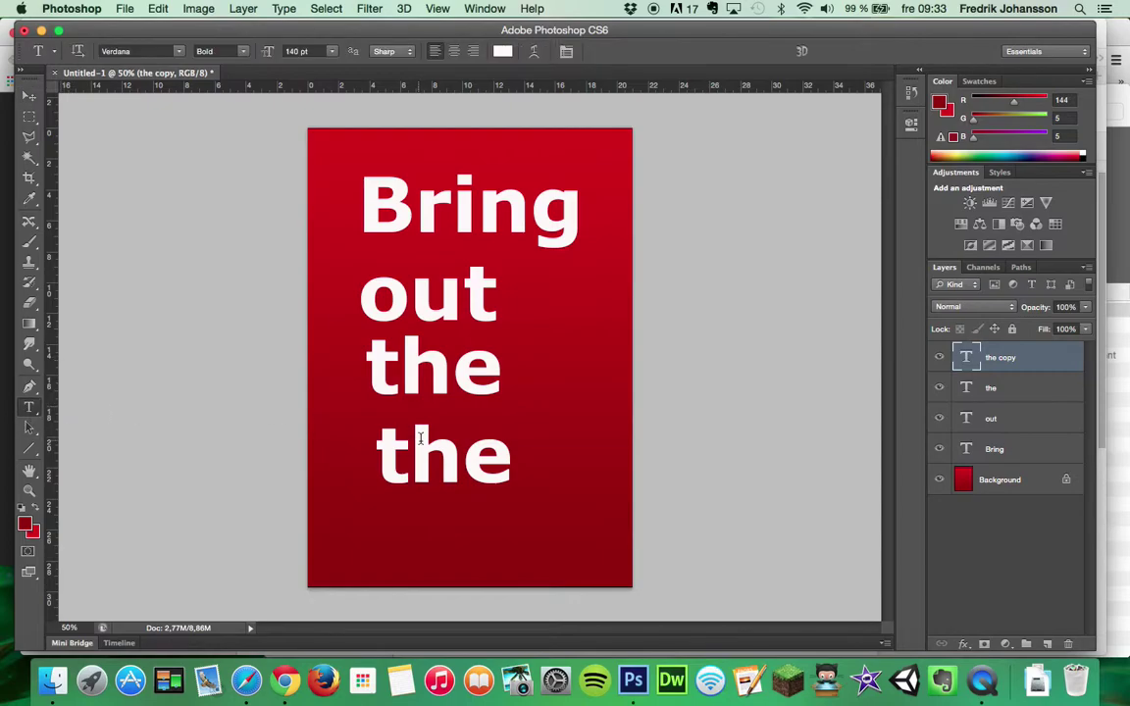
click(493, 456)
drag(514, 458, 388, 461)
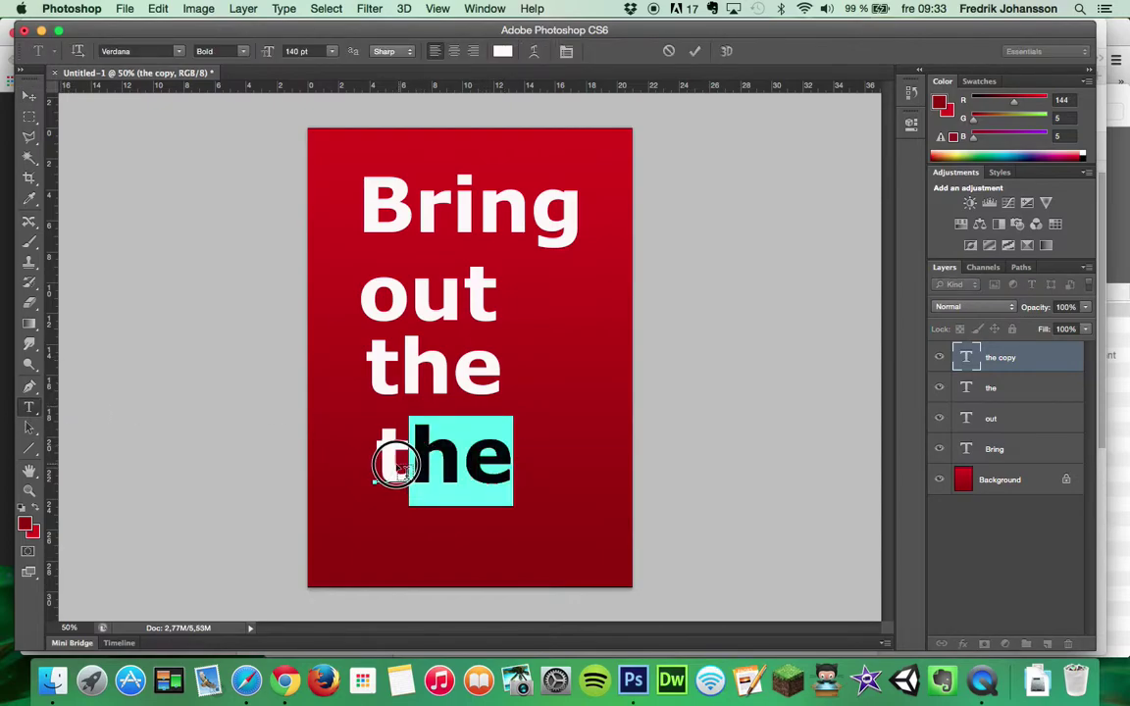
text(Gim)
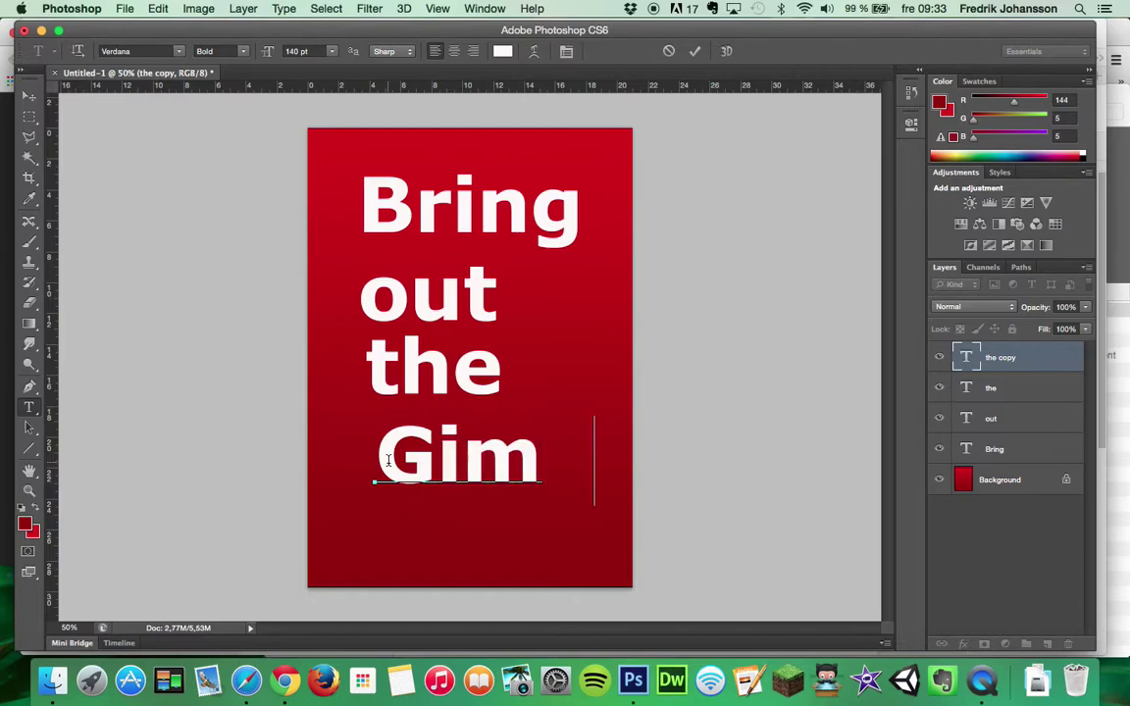
text(p)
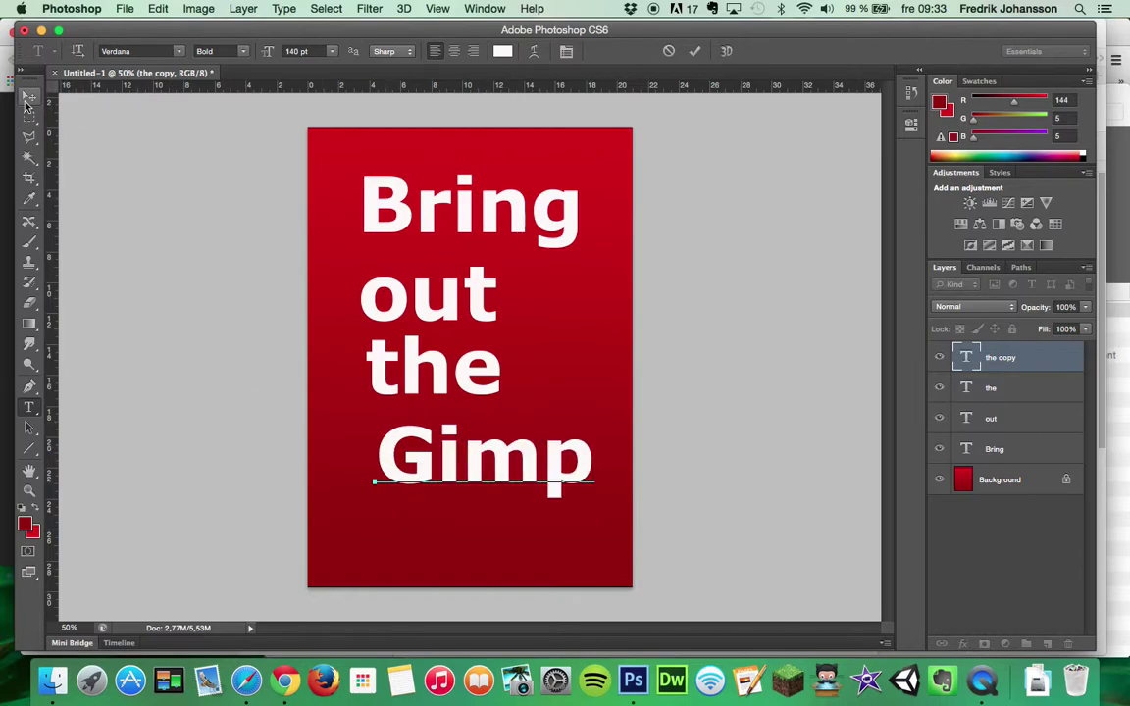
click(28, 95)
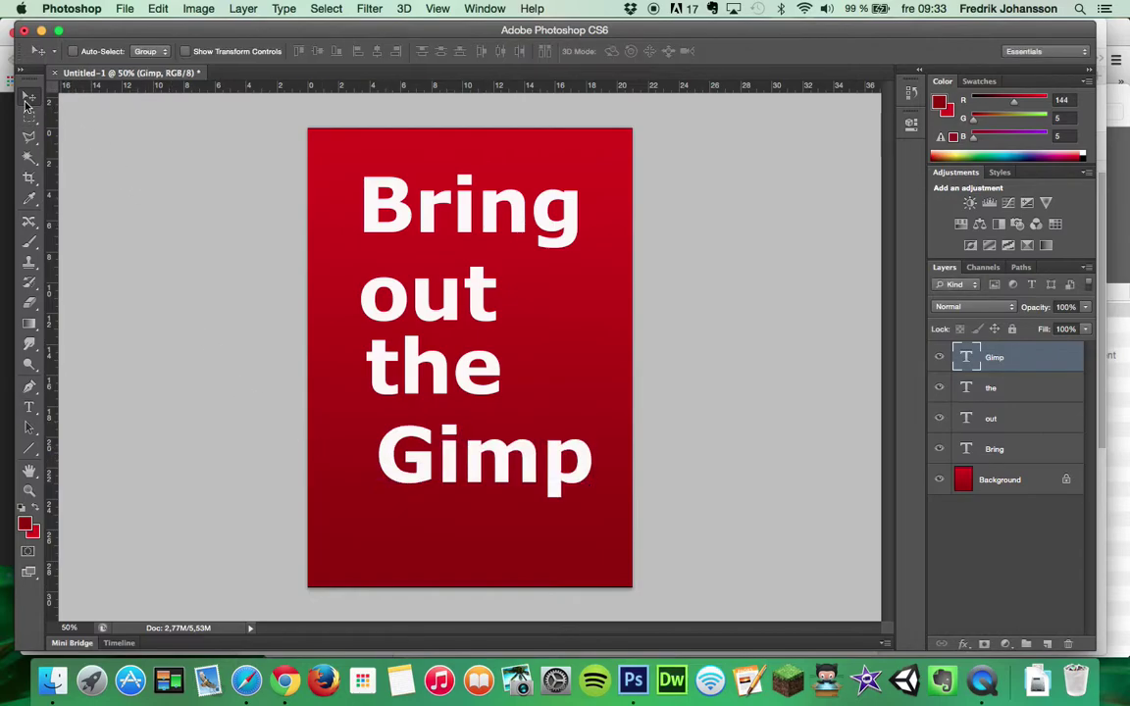
click(966, 418)
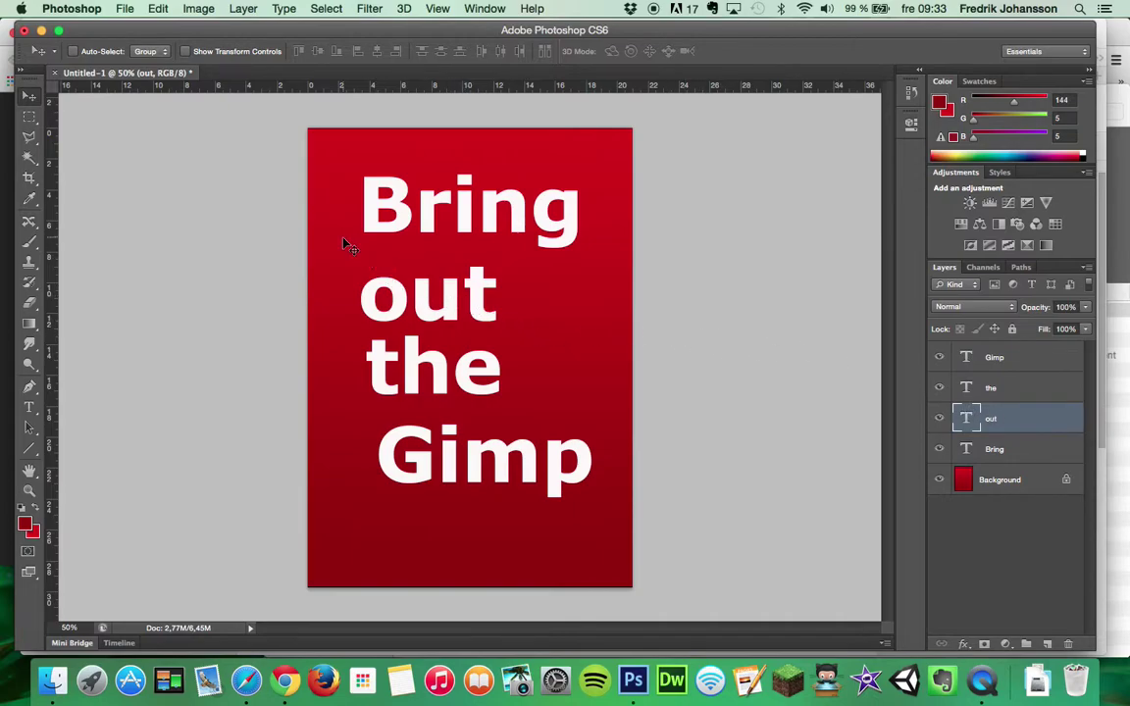
- Free-transform 'out' to -90° and position it vertically just below 'Bring'
click(127, 10)
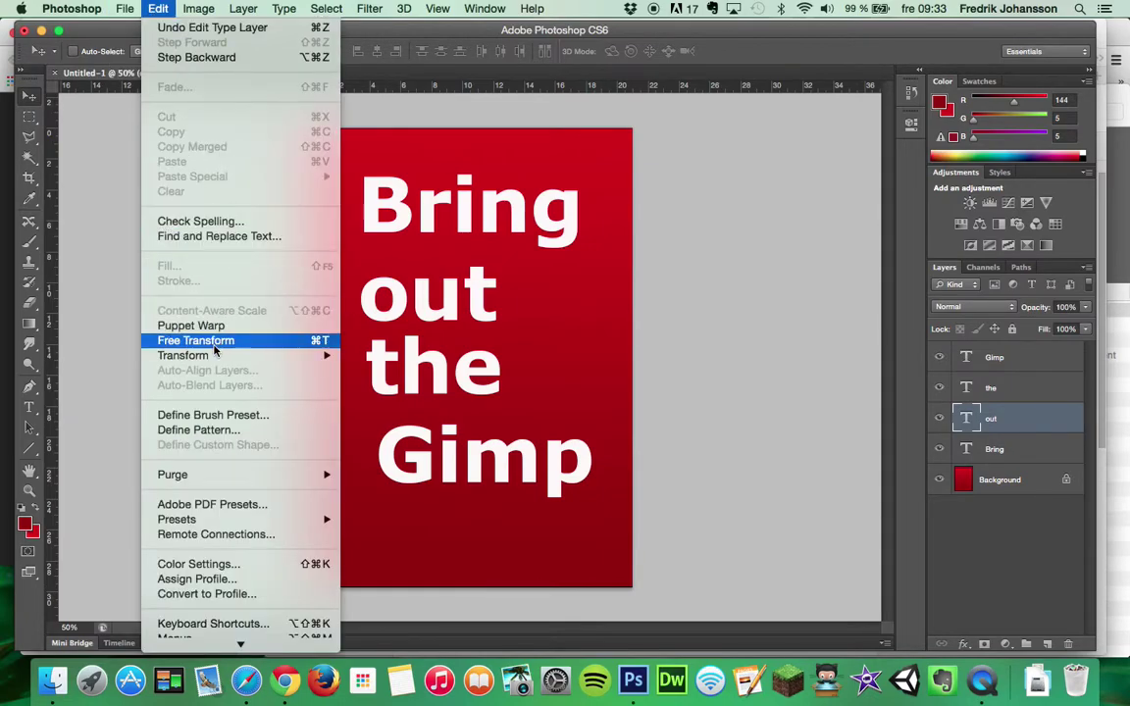
click(213, 343)
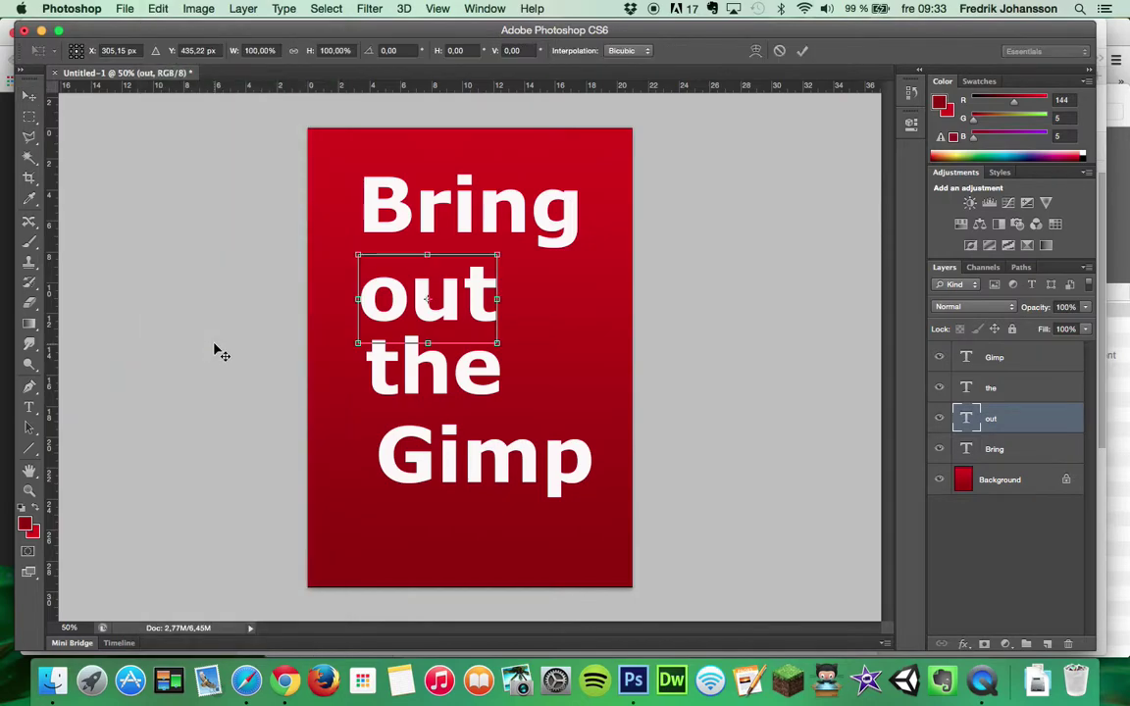
drag(508, 243, 372, 212)
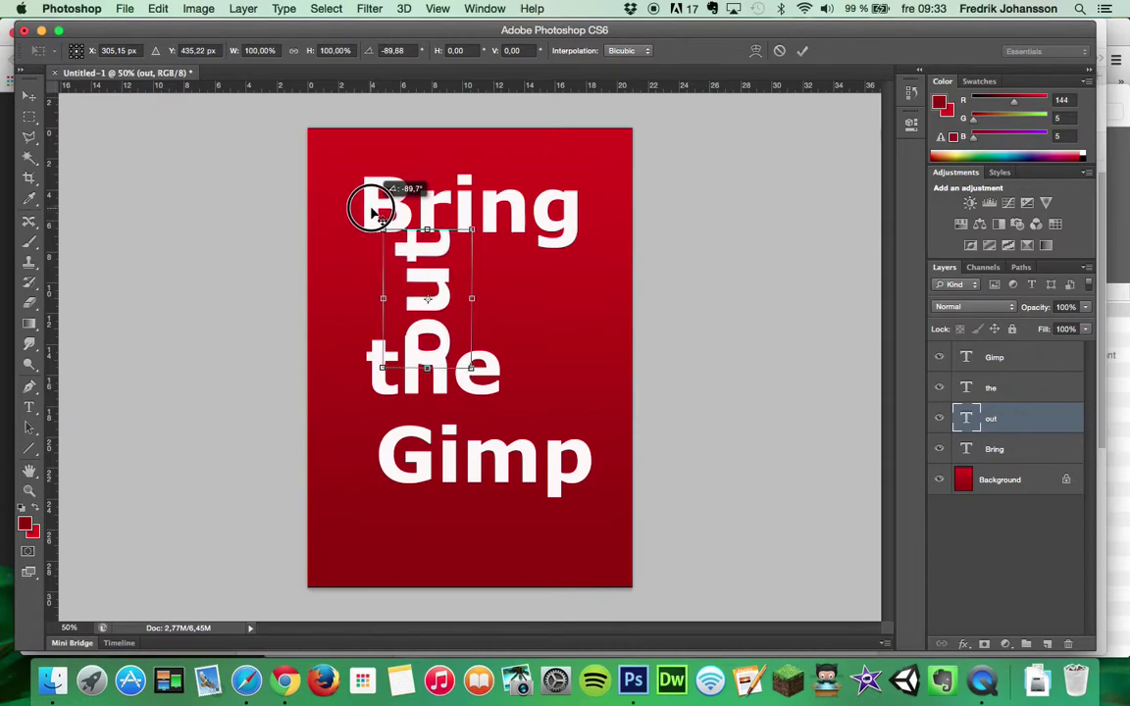
drag(371, 212, 371, 209)
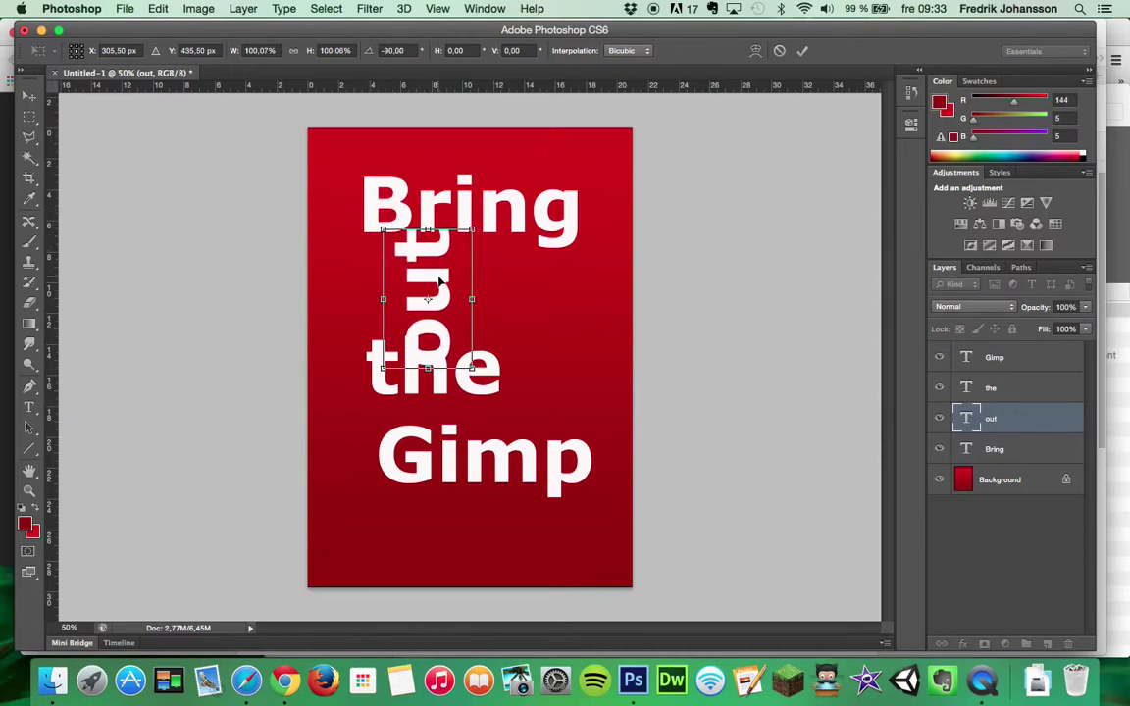
drag(437, 285, 407, 309)
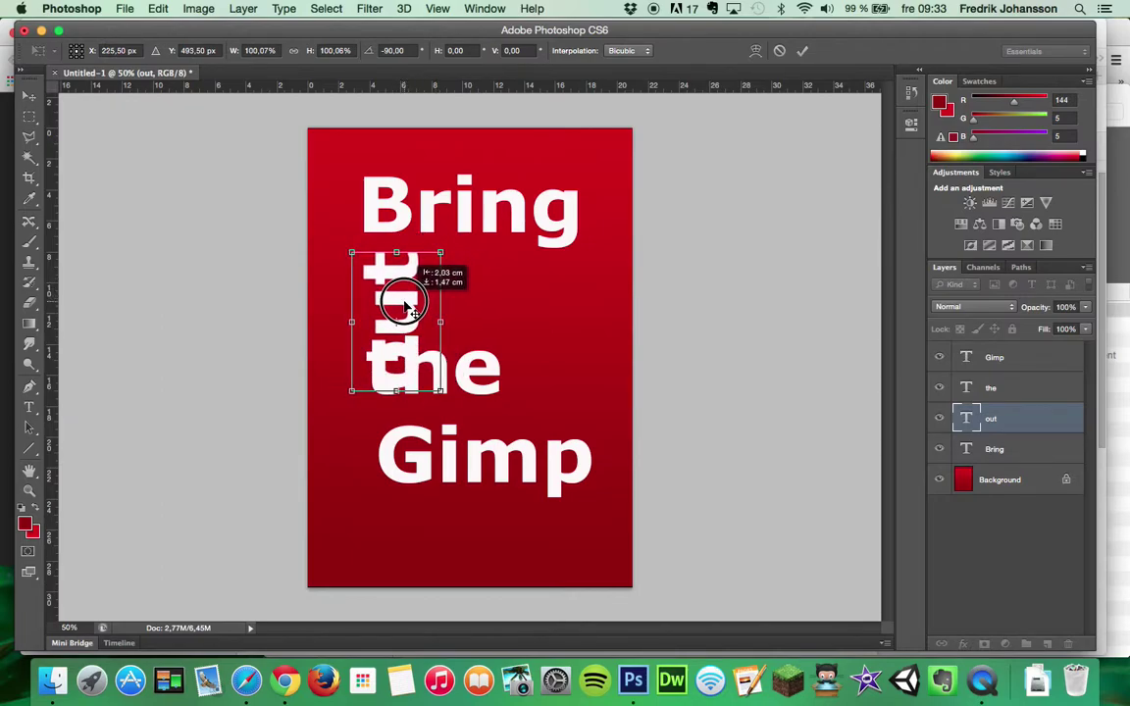
key(Return)
mouse_move(398, 281)
mouse_down()
mouse_move(398, 248)
mouse_move(398, 281)
mouse_up()
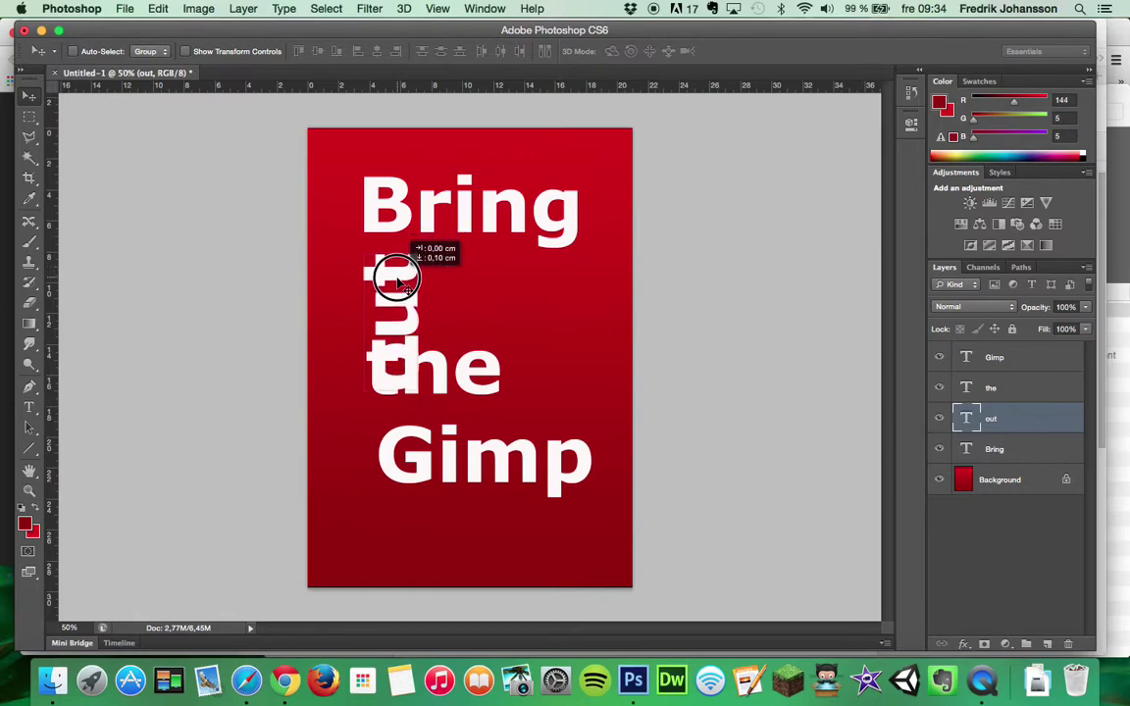
drag(398, 281, 398, 281)
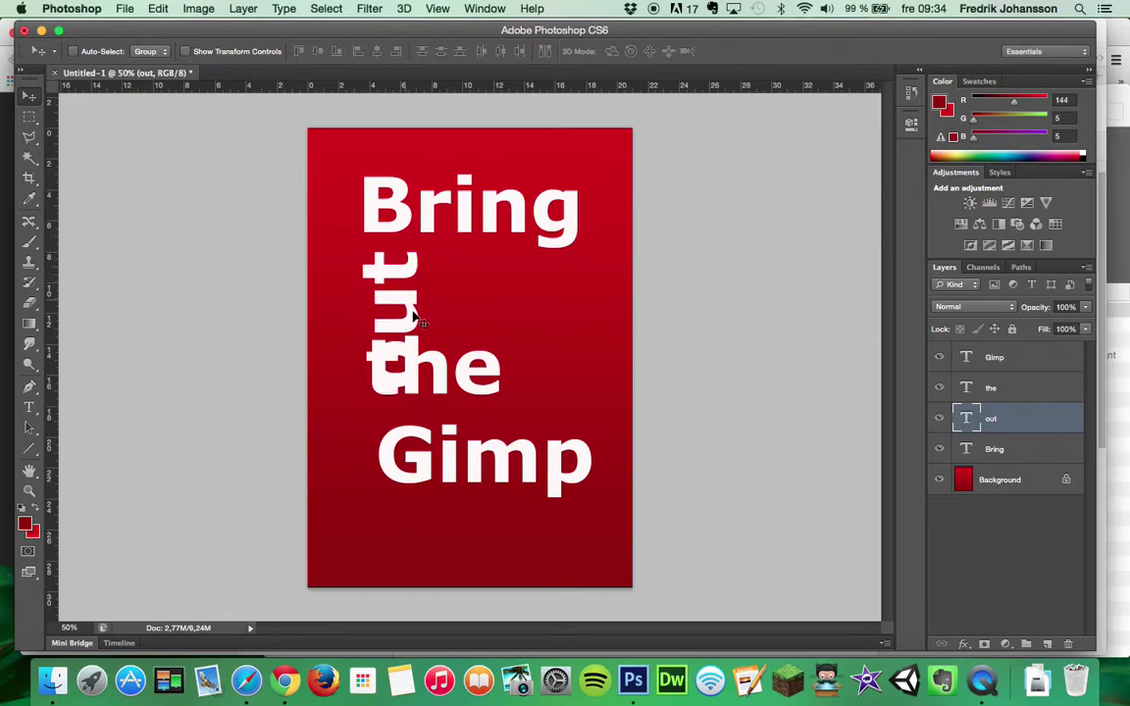
click(993, 390)
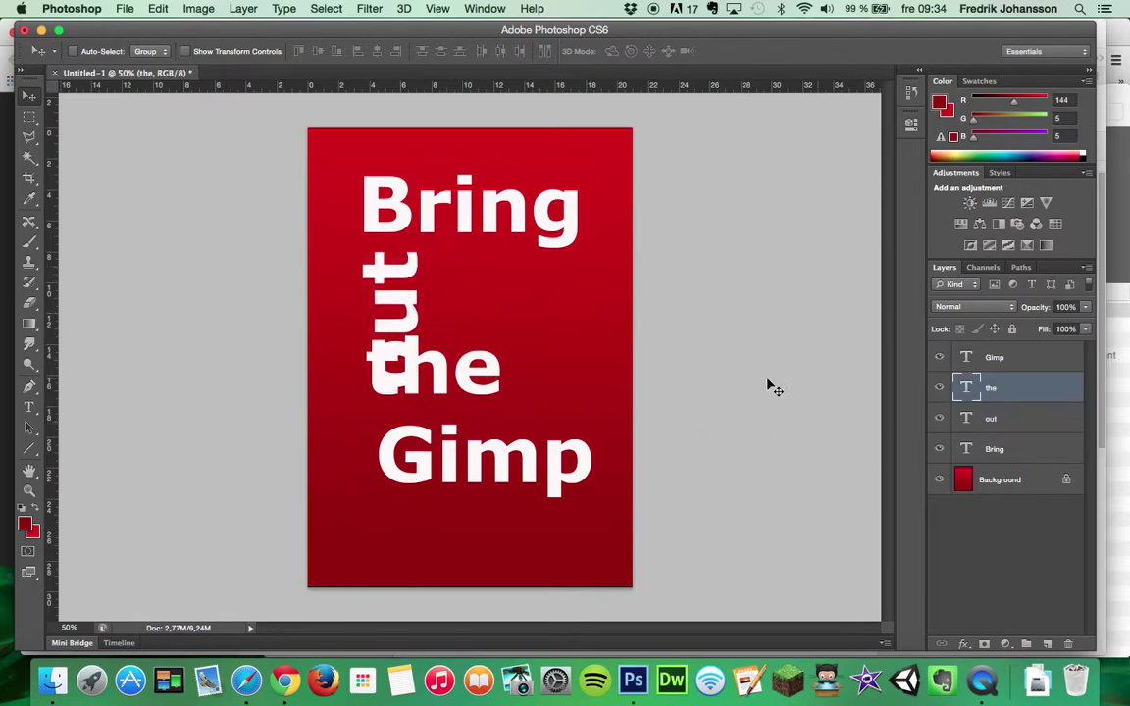
- Move 'the' up beside the vertical 'out', then switch to the Google Docs notes
mouse_move(472, 378)
mouse_down()
mouse_move(504, 341)
mouse_move(501, 281)
mouse_up()
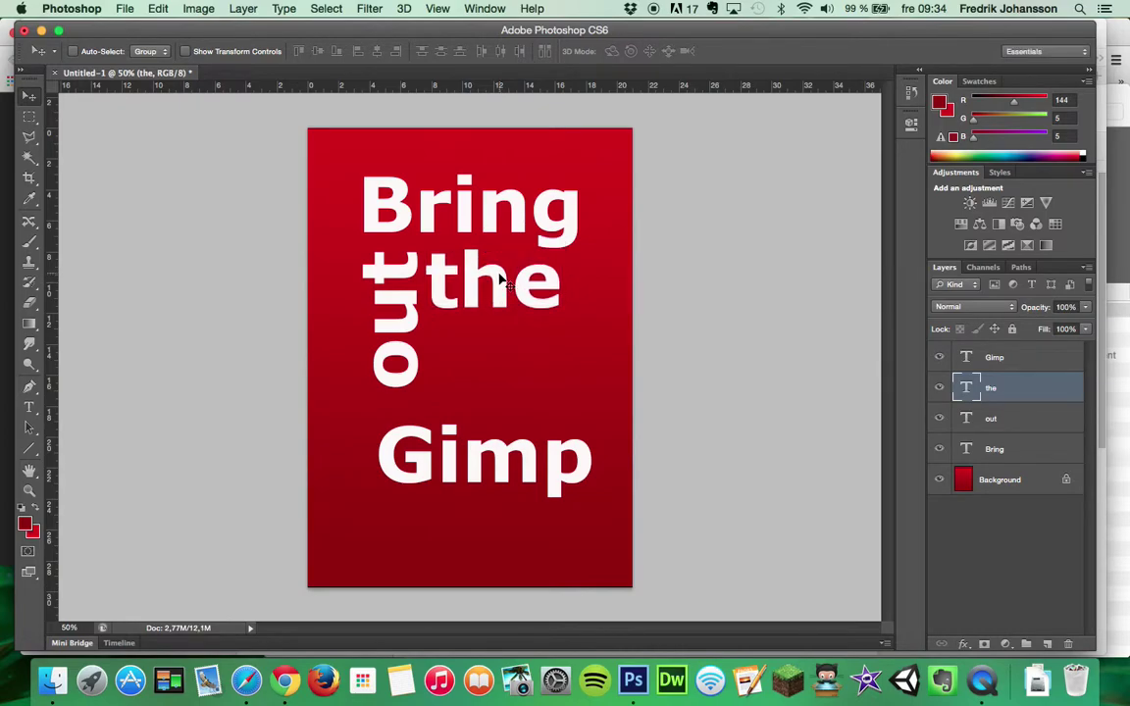
key(super+Tab)
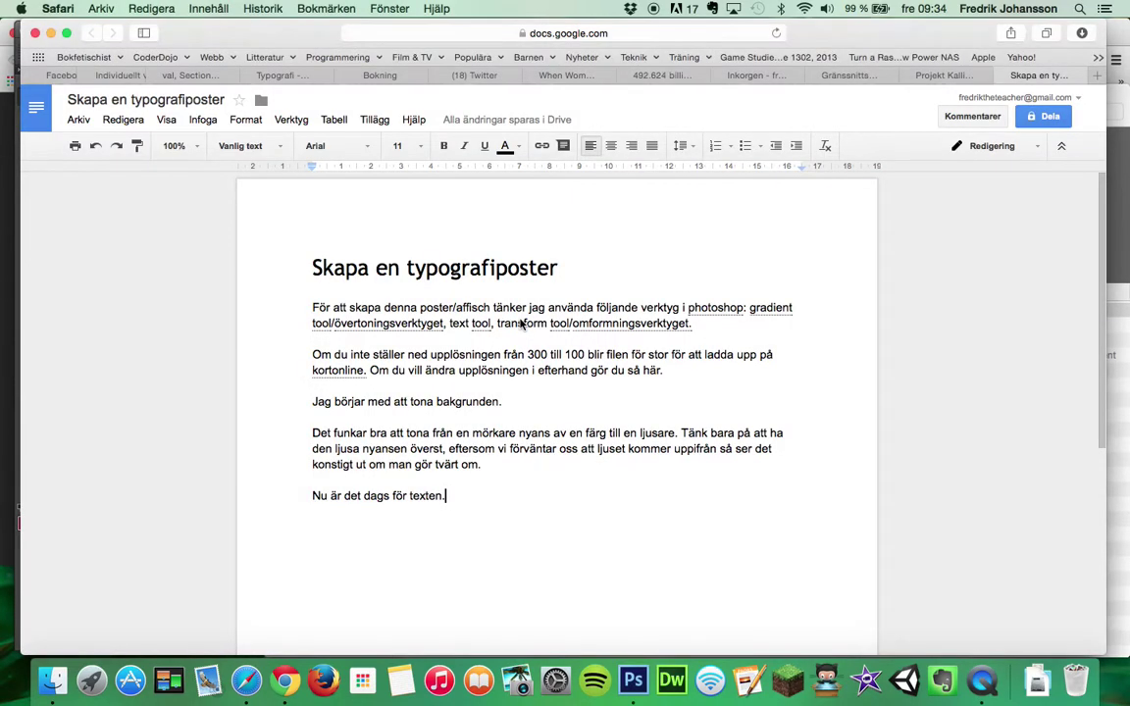
- Add a Swedish note on nudging position with arrow keys in Move tool, then return to Photoshop
key(Return)
text(Man )
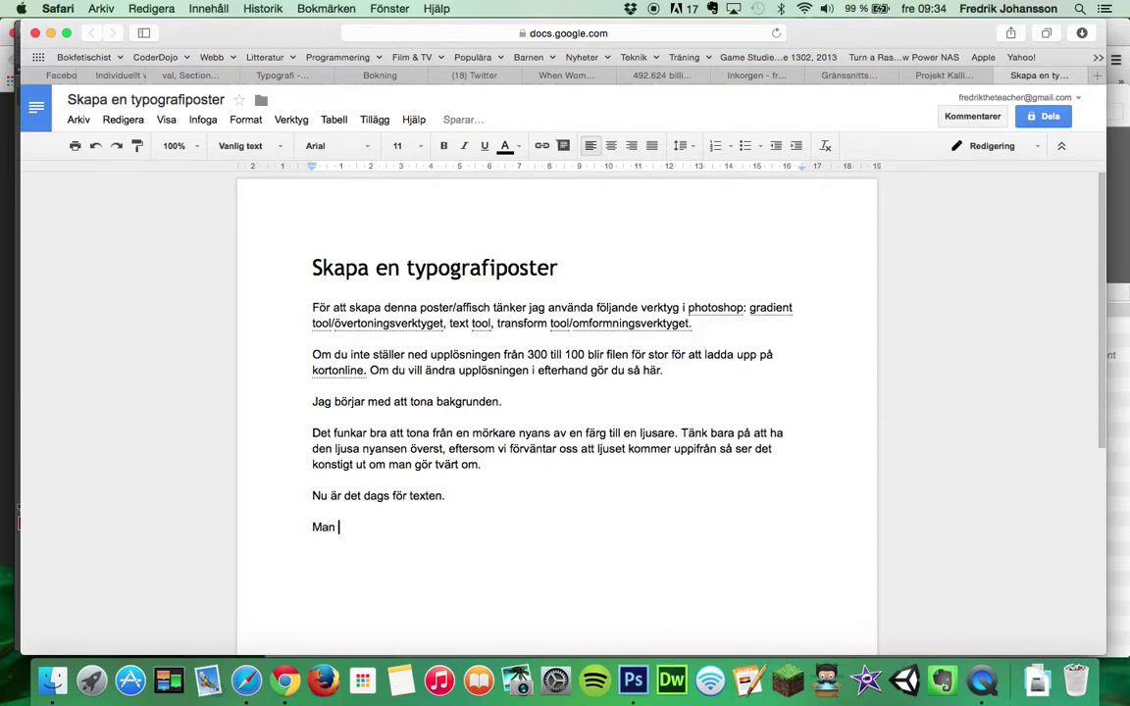
text(kan finjustera)
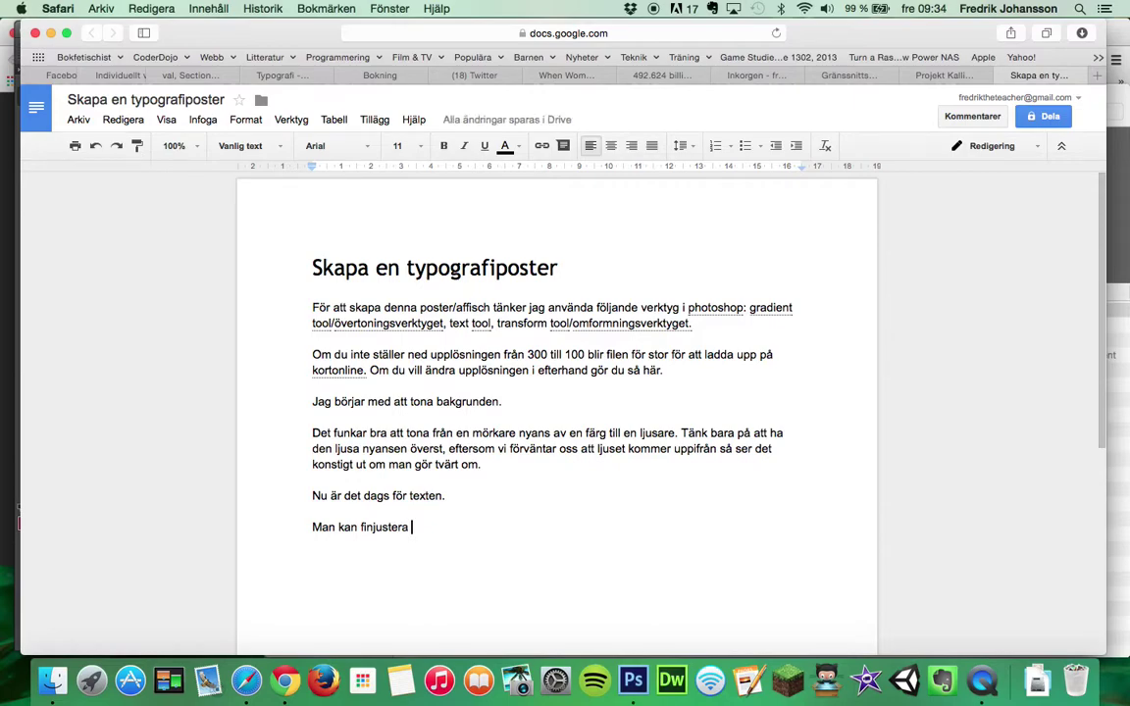
text(positionen genom a)
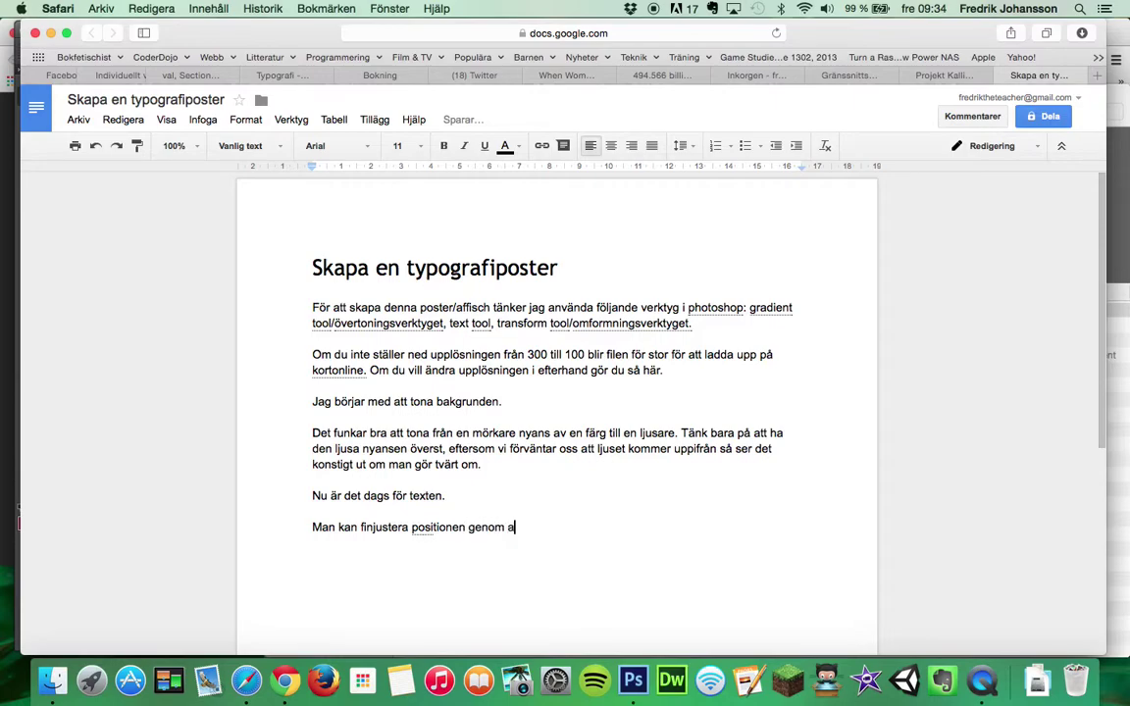
text(yck )
text(tangenterns)
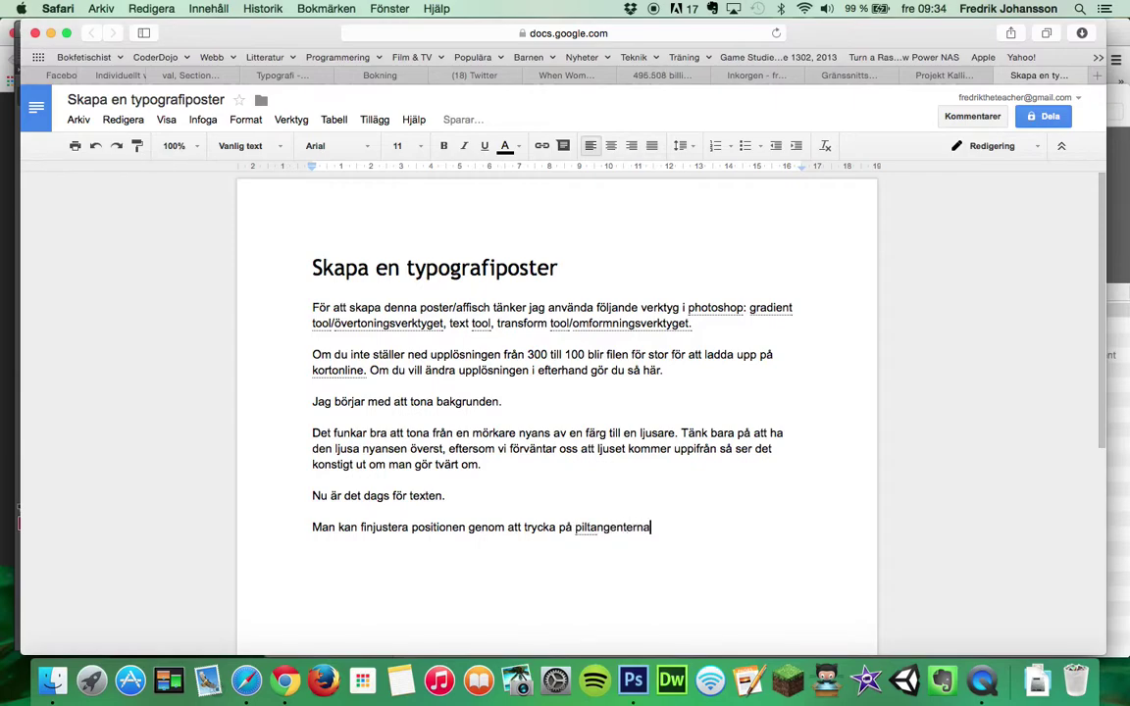
text( när man har )
text(flyttave)
text(rktyge)
text(markerat)
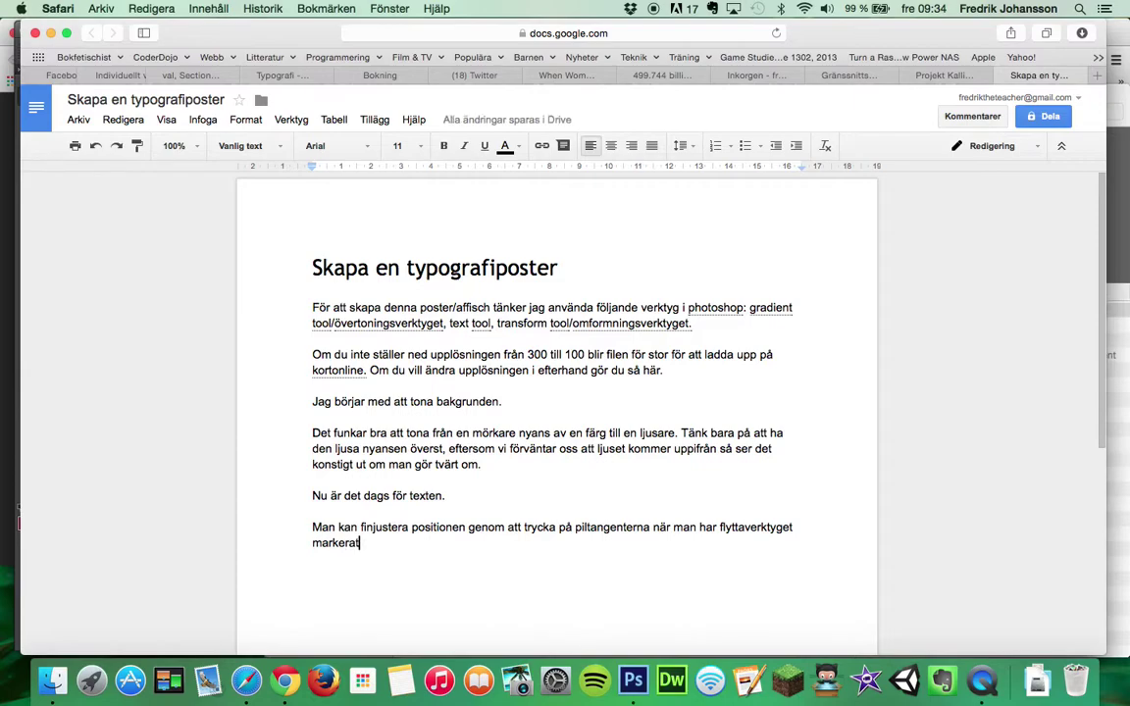
key(super+Tab)
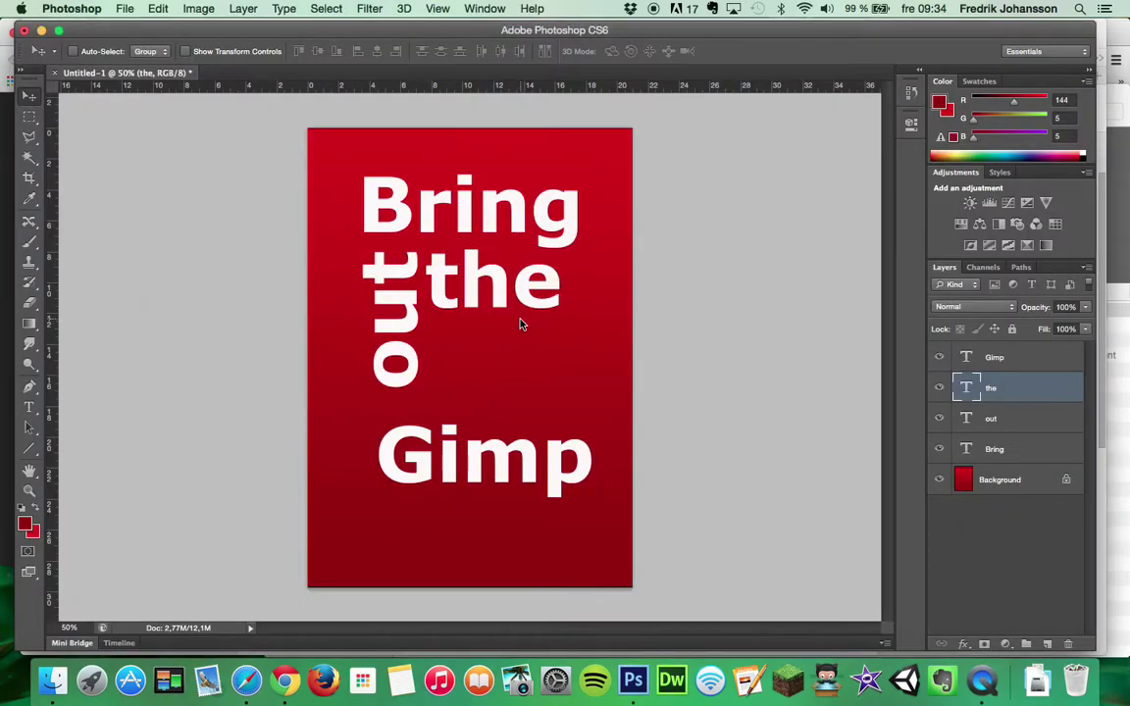
- Scale 'the' to about 111% width and stretch it to about 213% height
drag(521, 324, 523, 328)
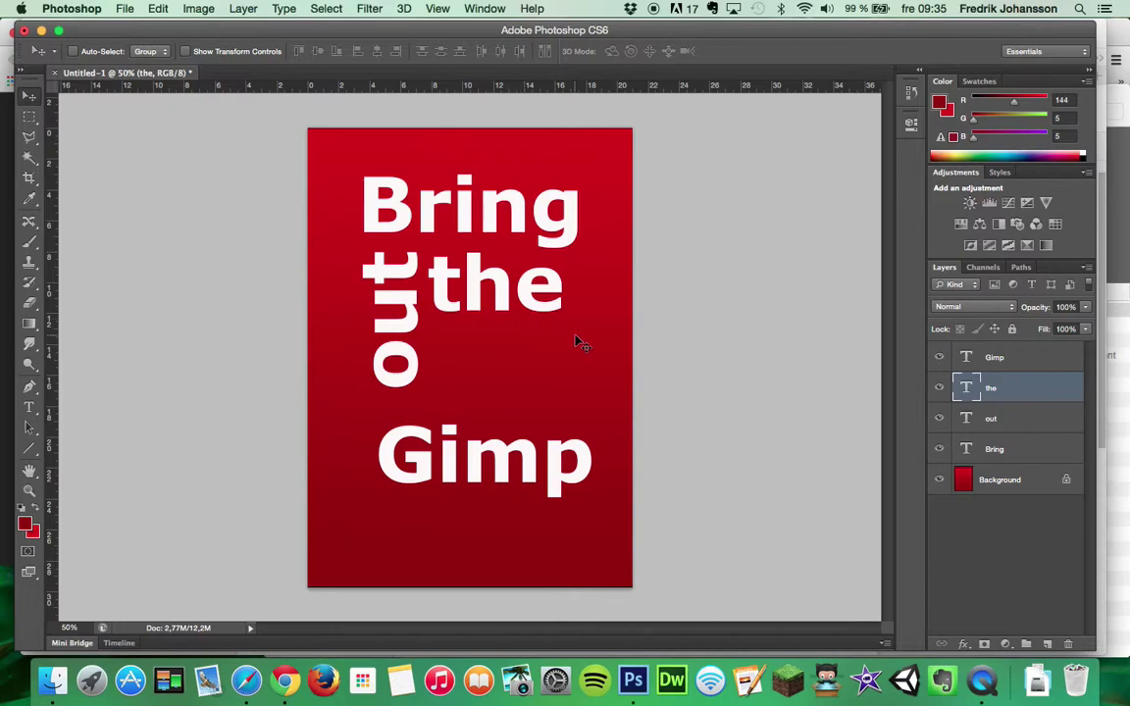
click(120, 10)
mouse_move(158, 8)
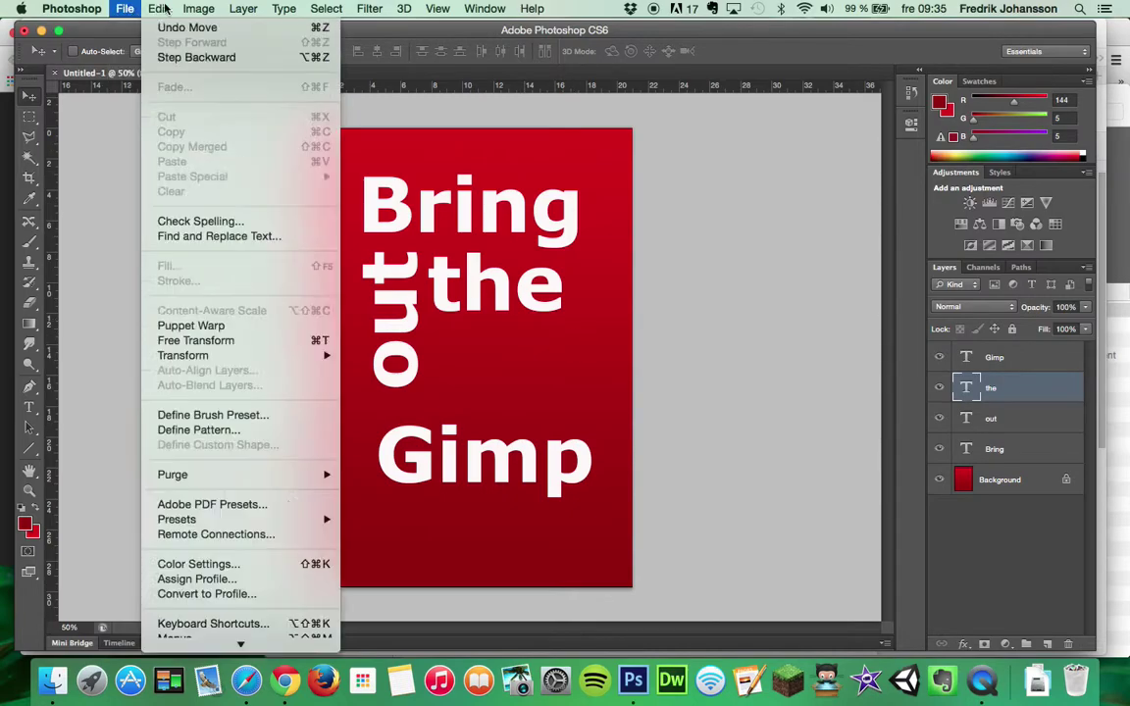
click(218, 343)
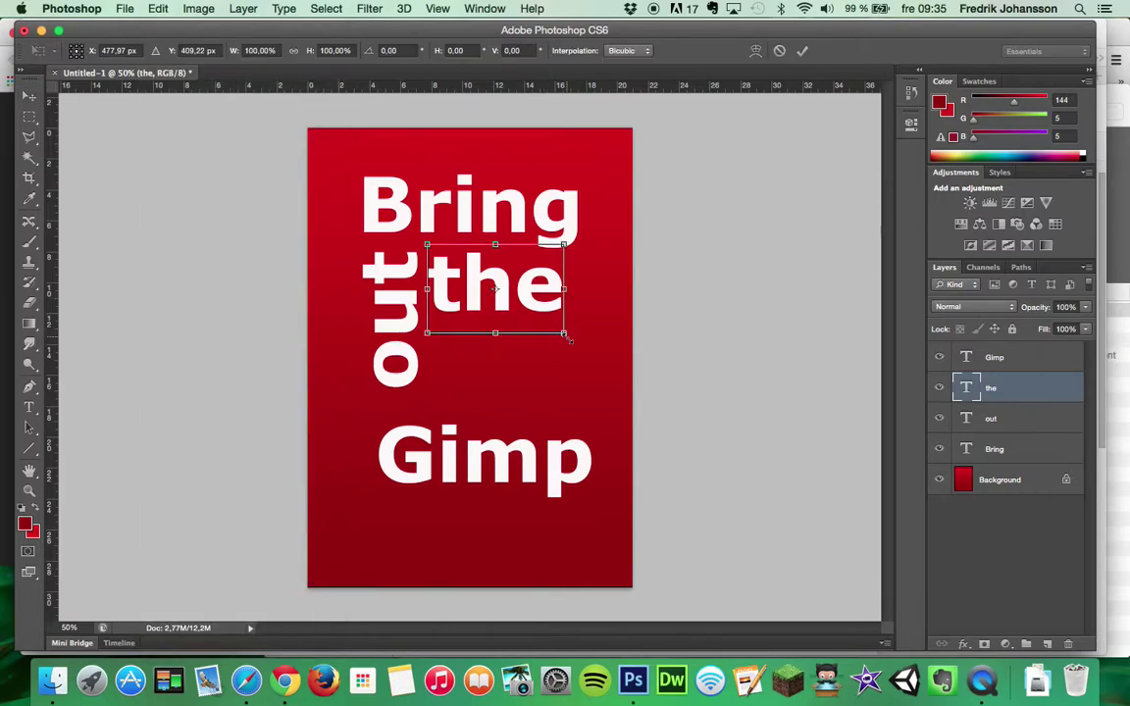
drag(564, 335, 580, 356)
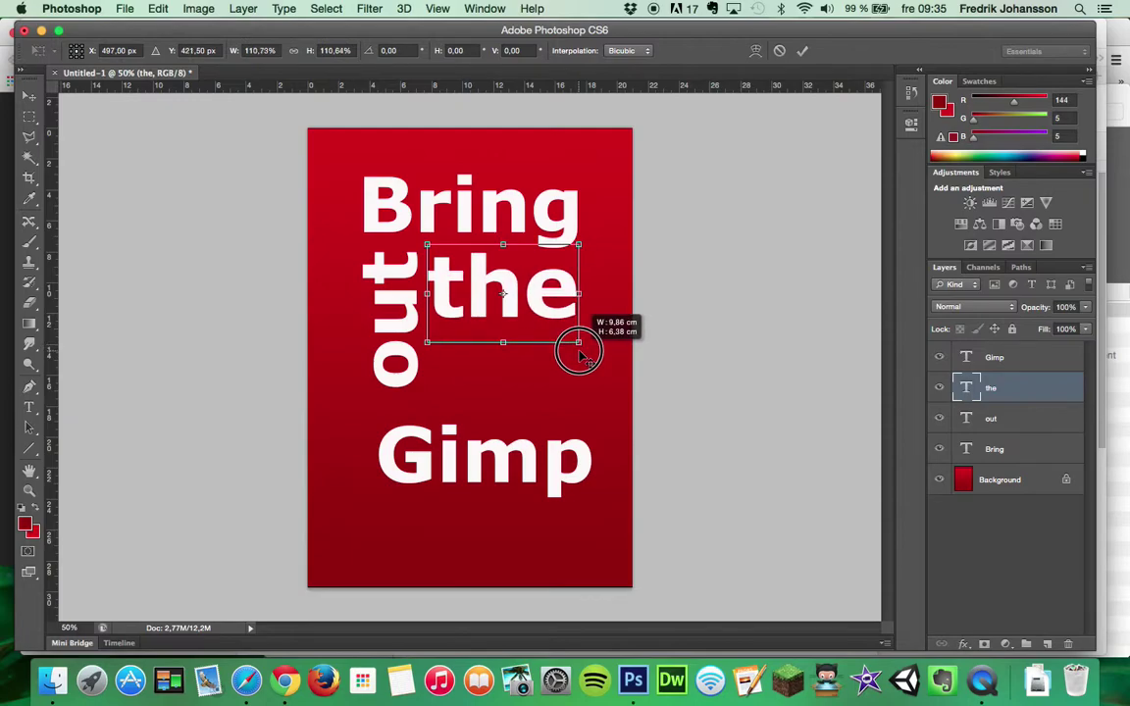
drag(580, 356, 579, 353)
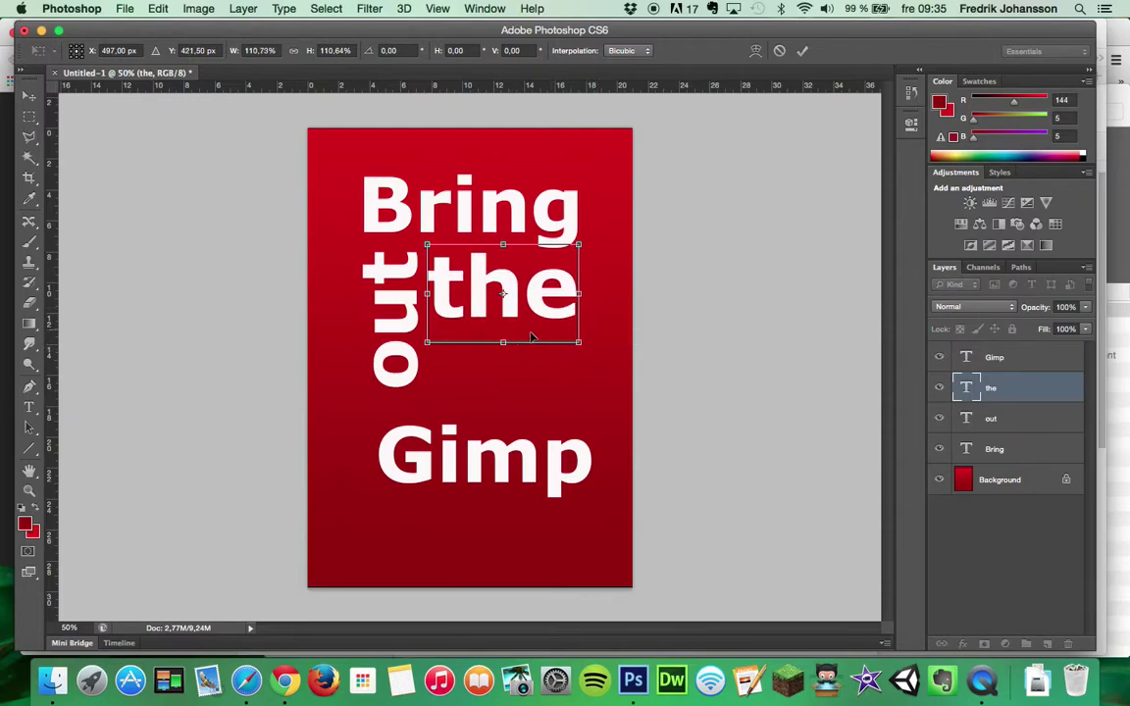
drag(501, 342, 502, 434)
key(Return)
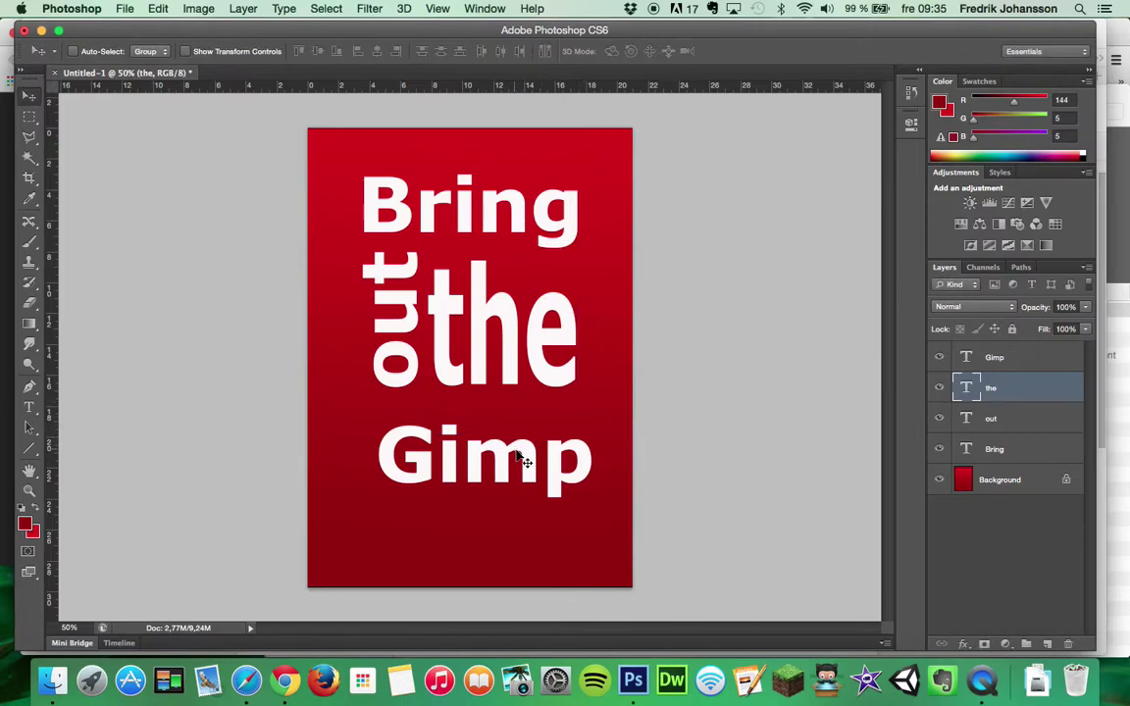
- Move 'Gimp' up and left under 'the', then switch to the Google Docs notes
click(967, 358)
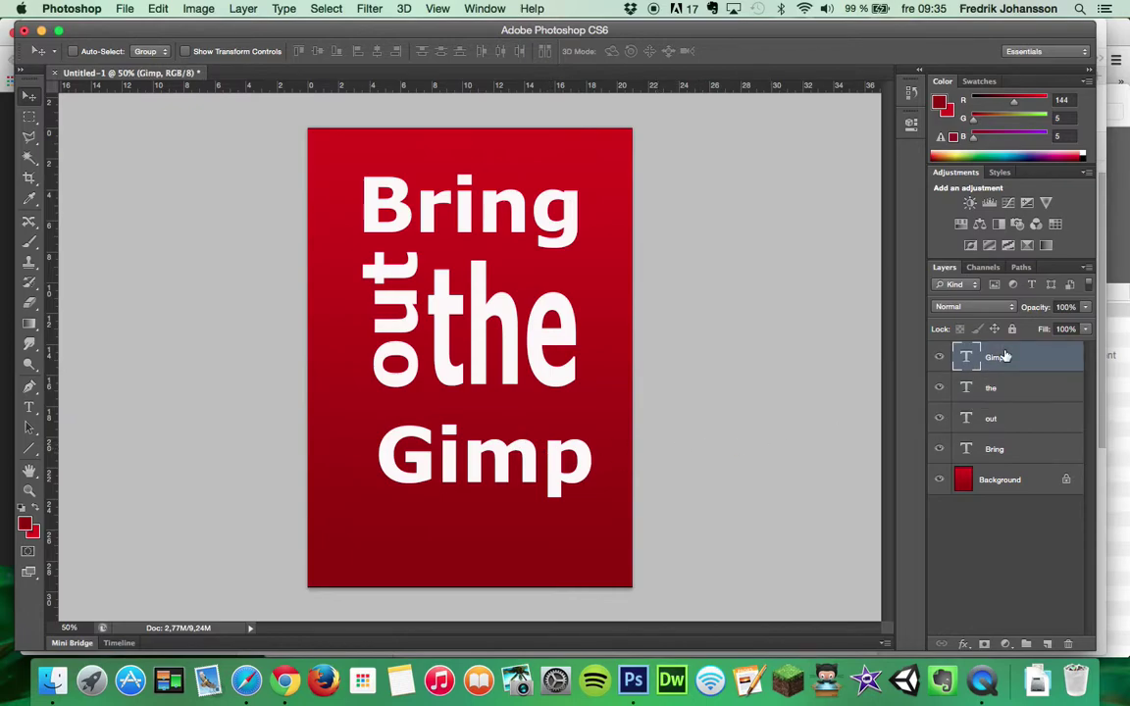
drag(446, 475, 429, 455)
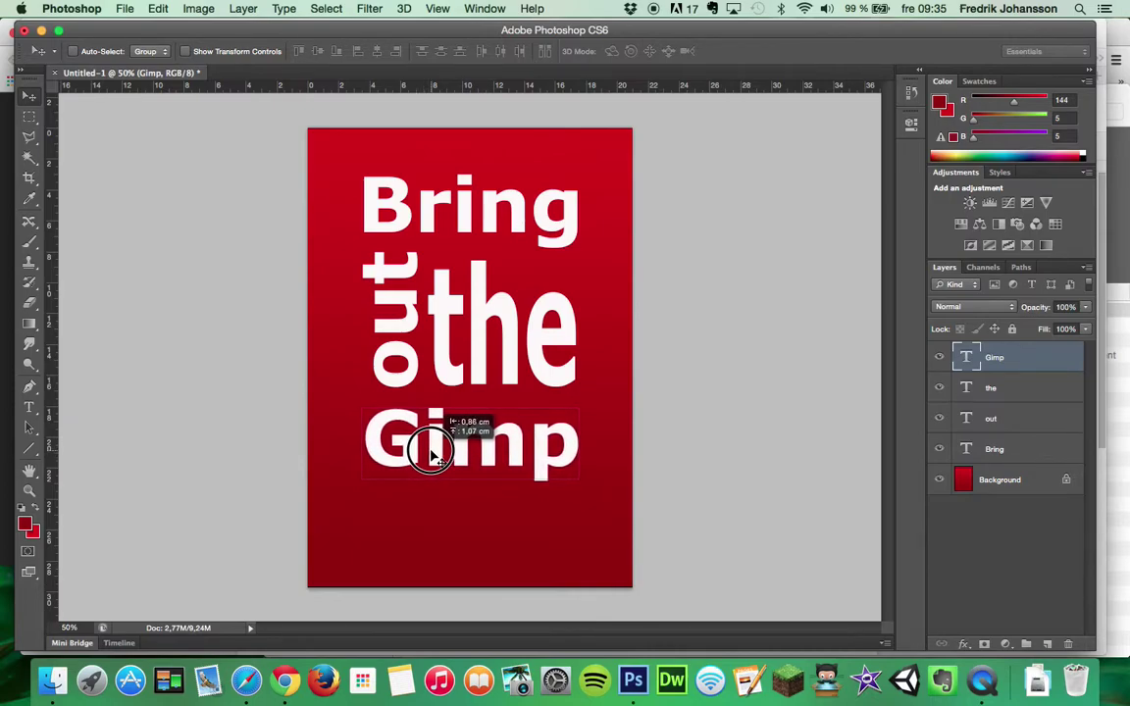
drag(429, 454, 433, 453)
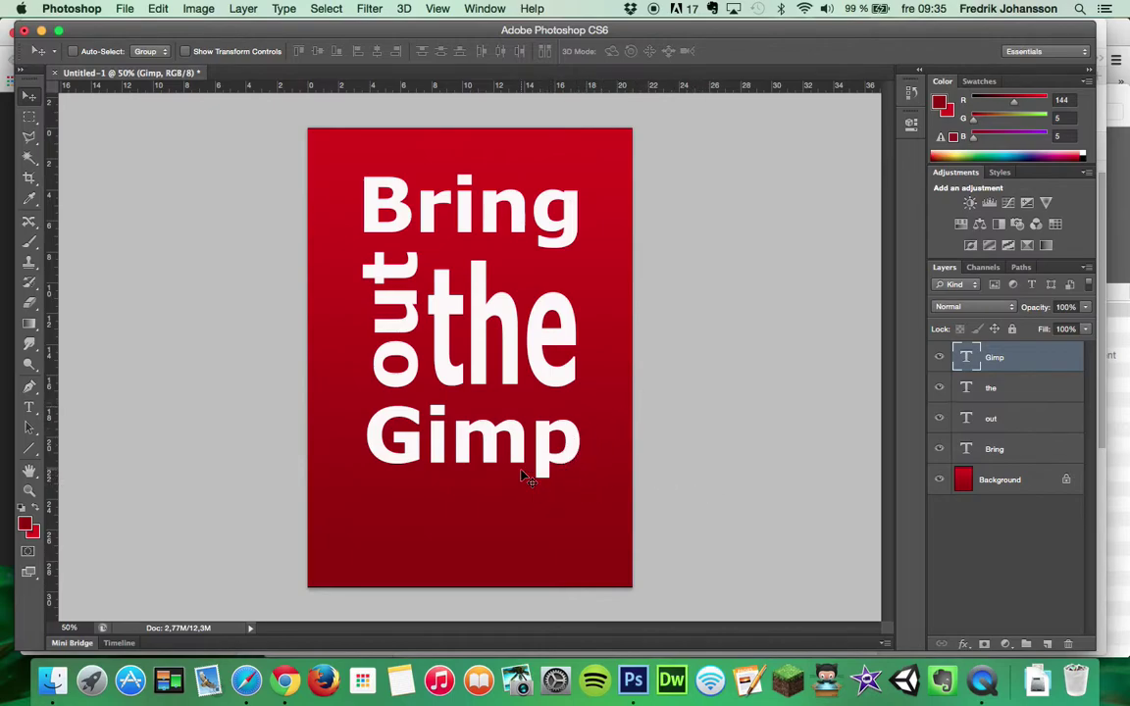
key(super+Tab)
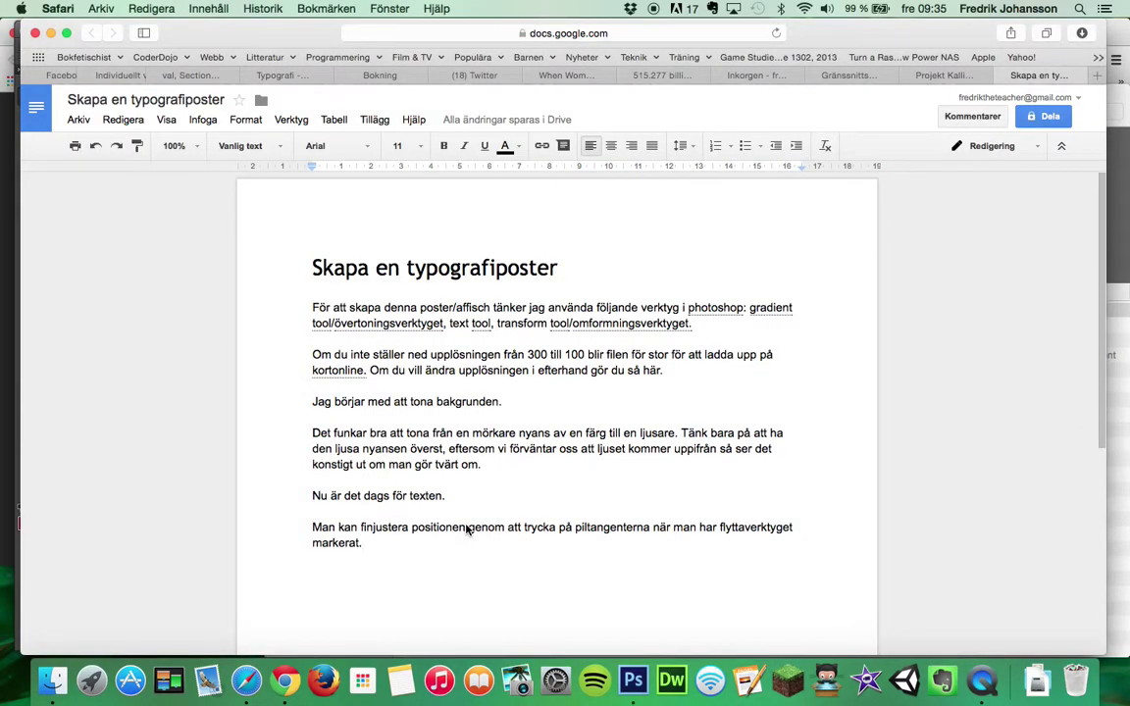
- Add a Swedish paragraph saying the dull text will be livened up with layer styles
key(Return)
key(Return)
text(Tex)
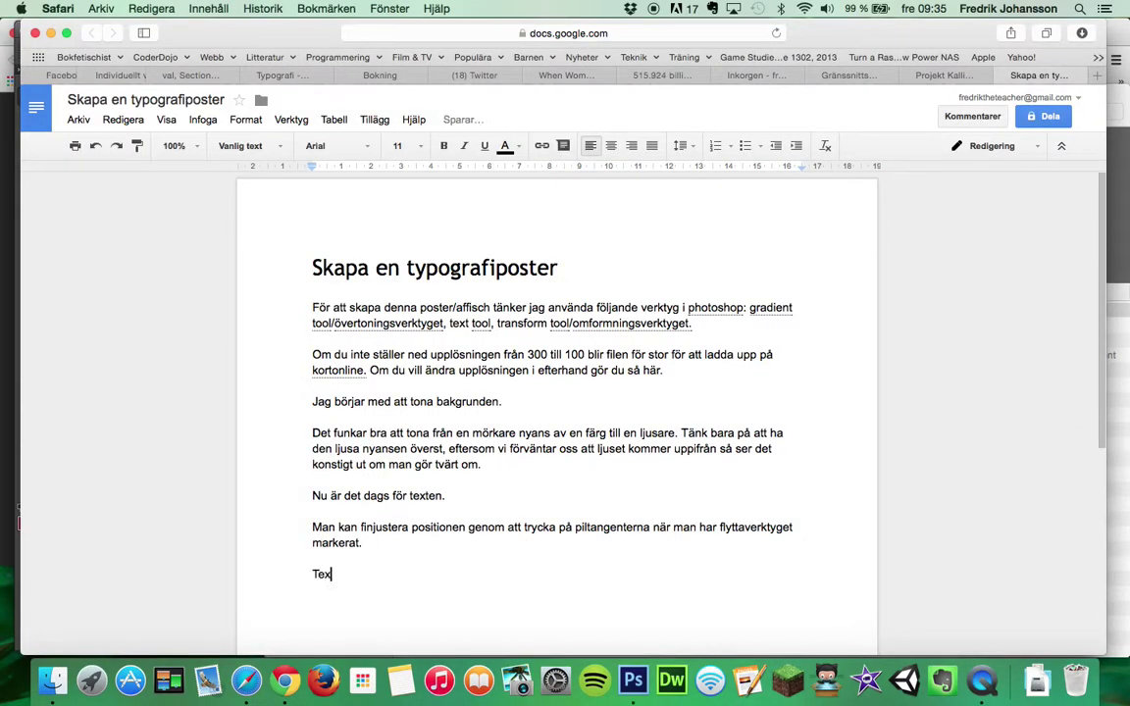
text(ten ser li)
text(te tråki)
text(g ut,)
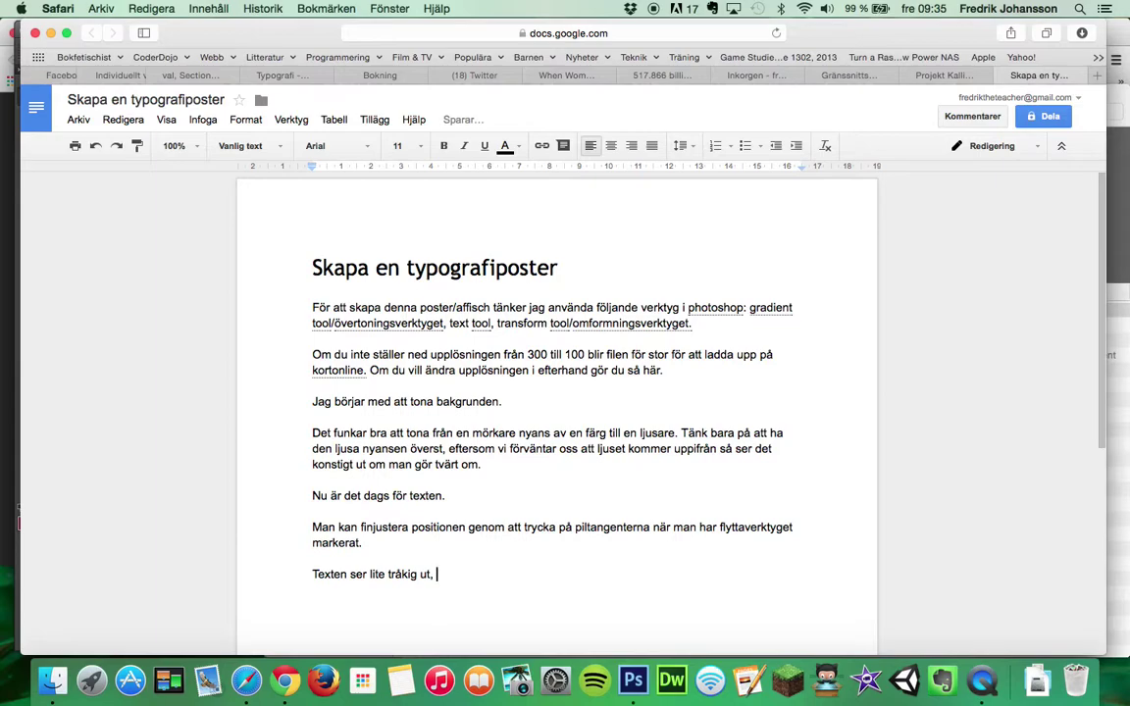
text( jag tänker liva upp den lite med layer style)
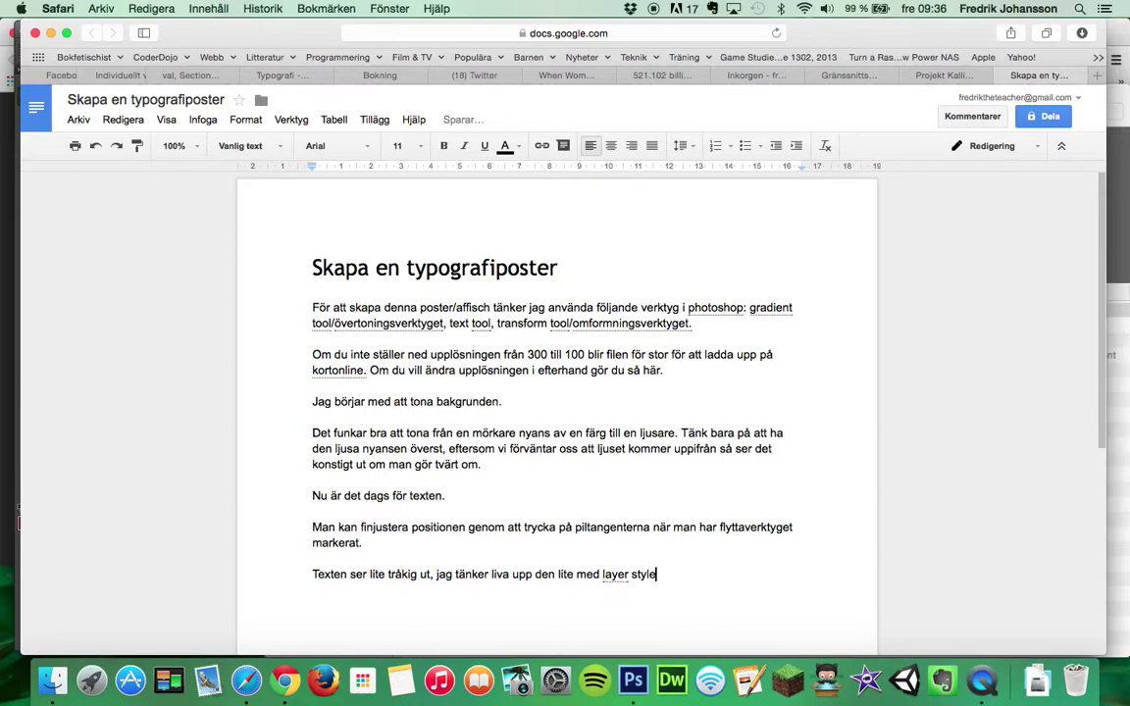
text(s/lagereffe)
text(kte)
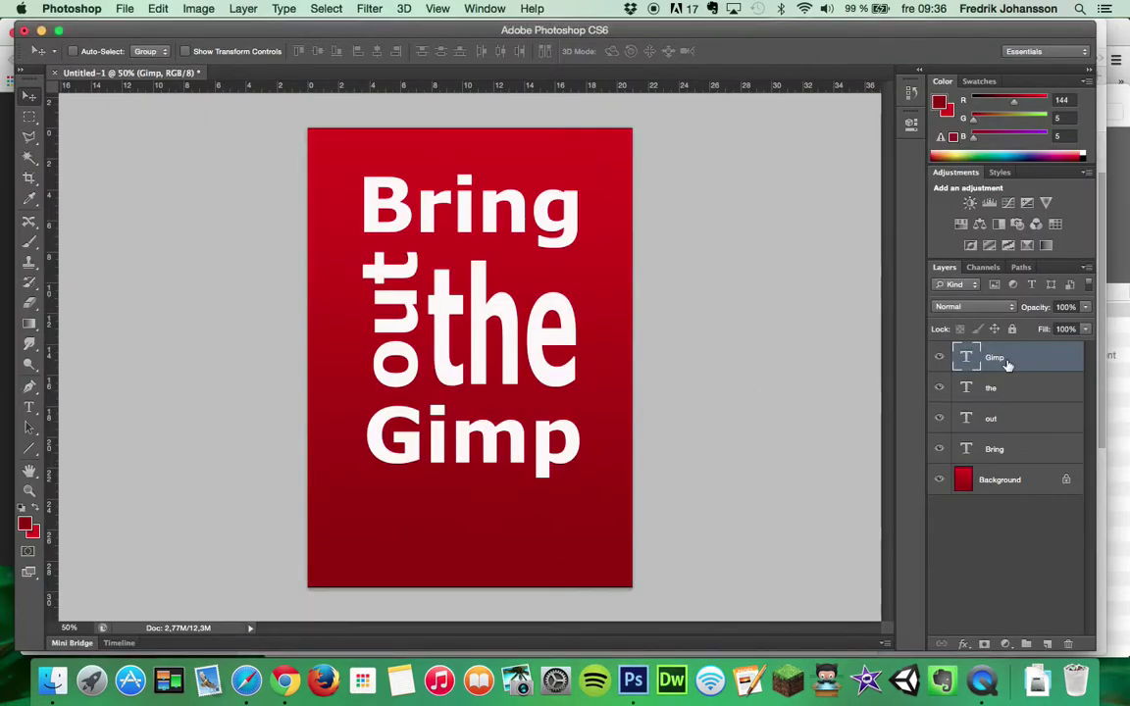
- Give the 'out' layer a black (050505) Color Overlay at 100% opacity
click(1027, 422)
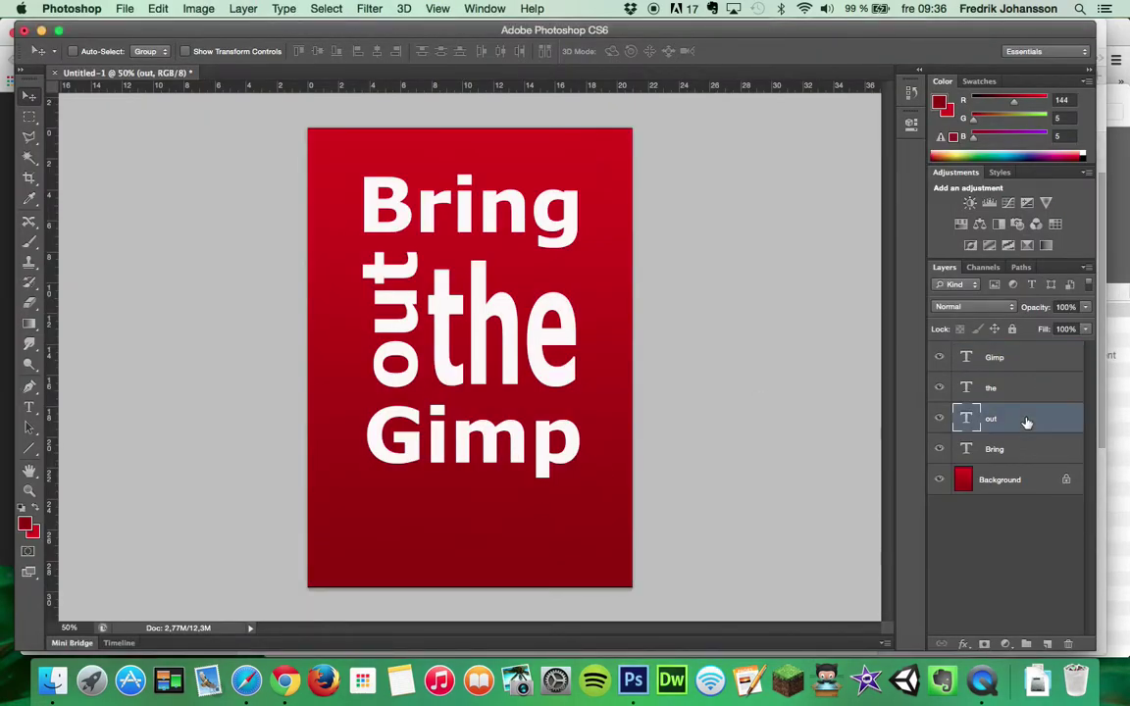
click(964, 645)
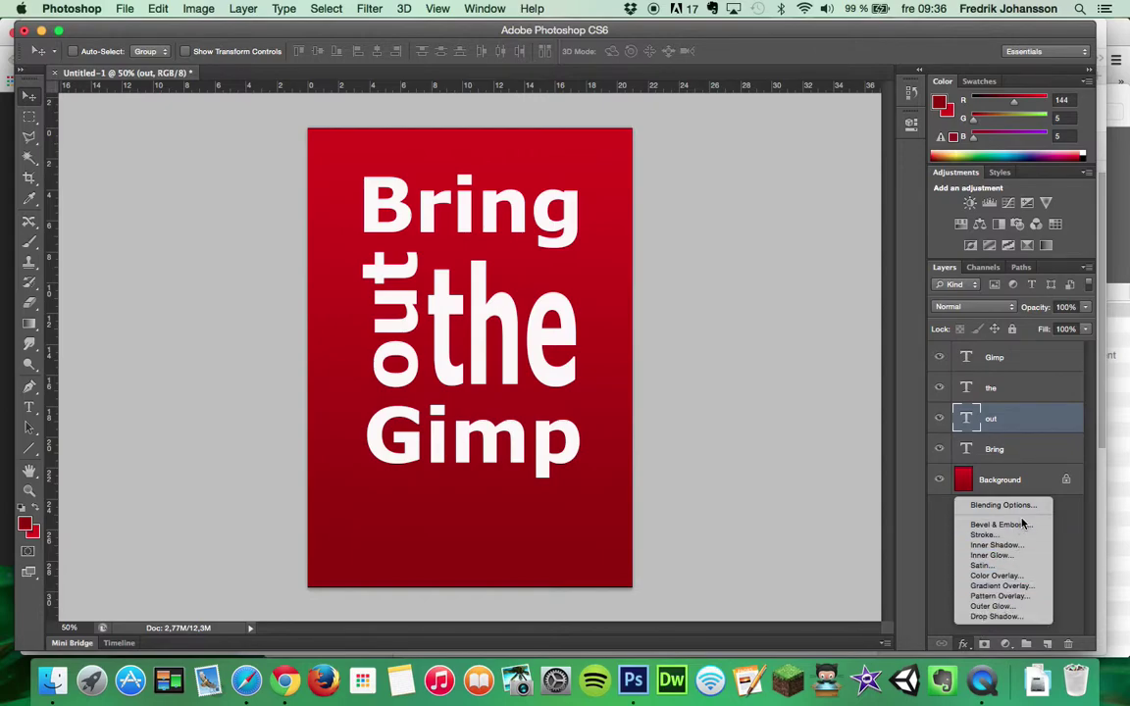
click(993, 578)
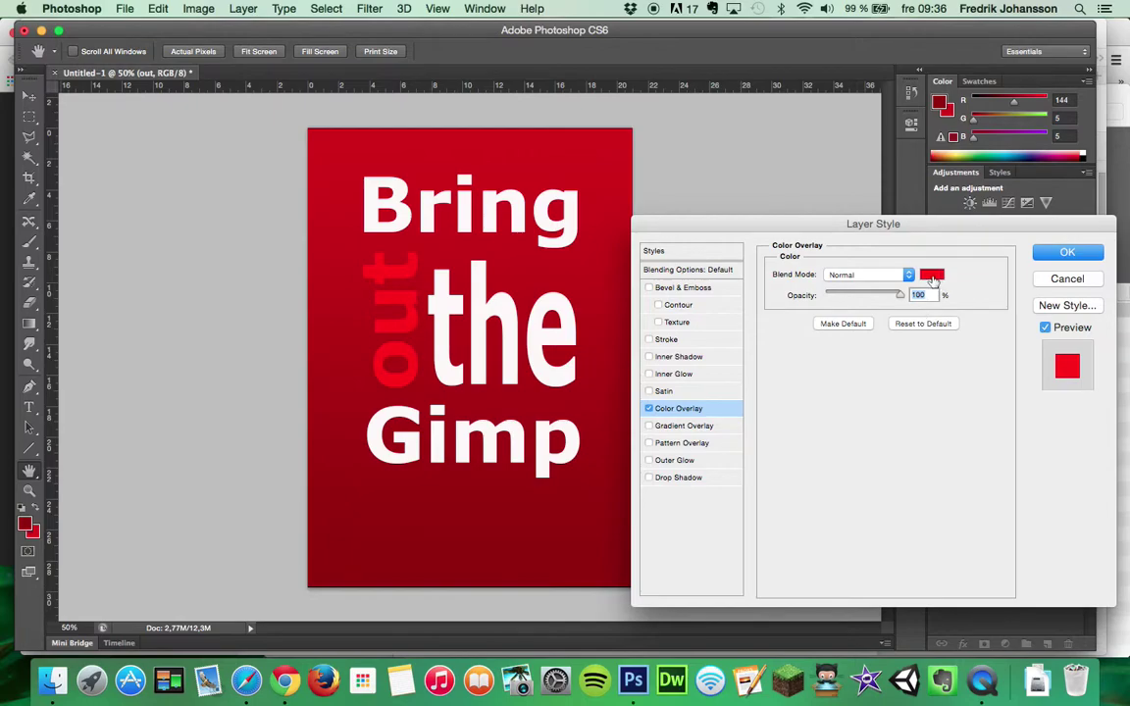
click(935, 278)
click(534, 314)
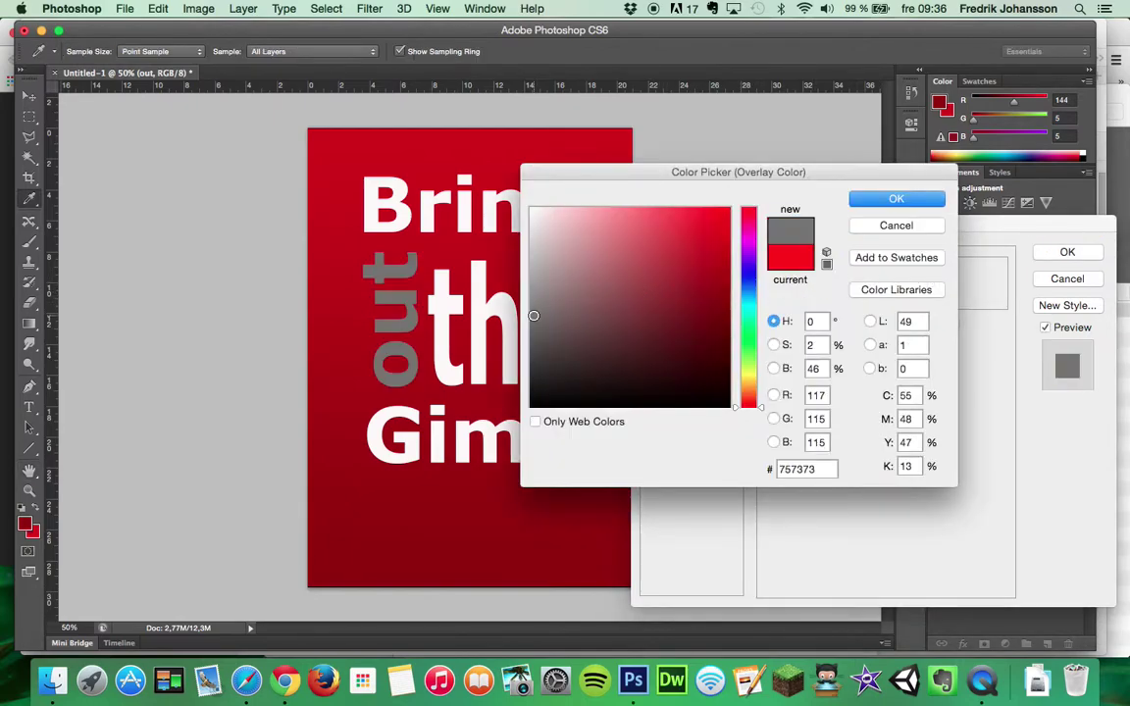
click(533, 283)
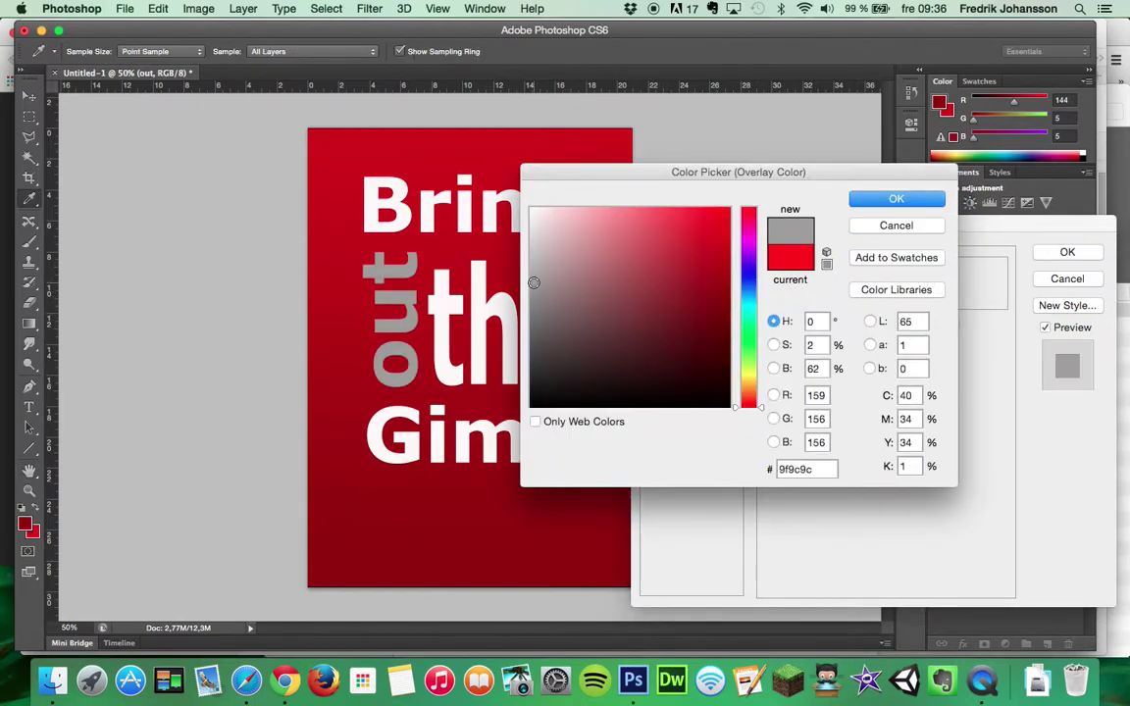
click(532, 403)
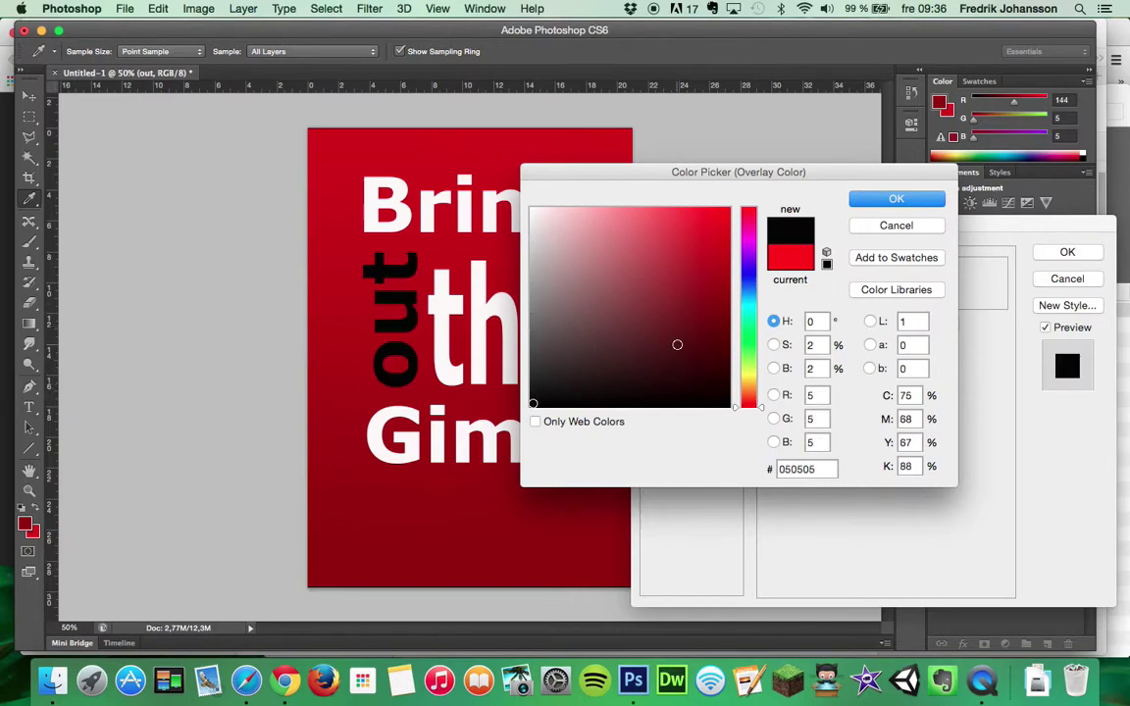
click(894, 200)
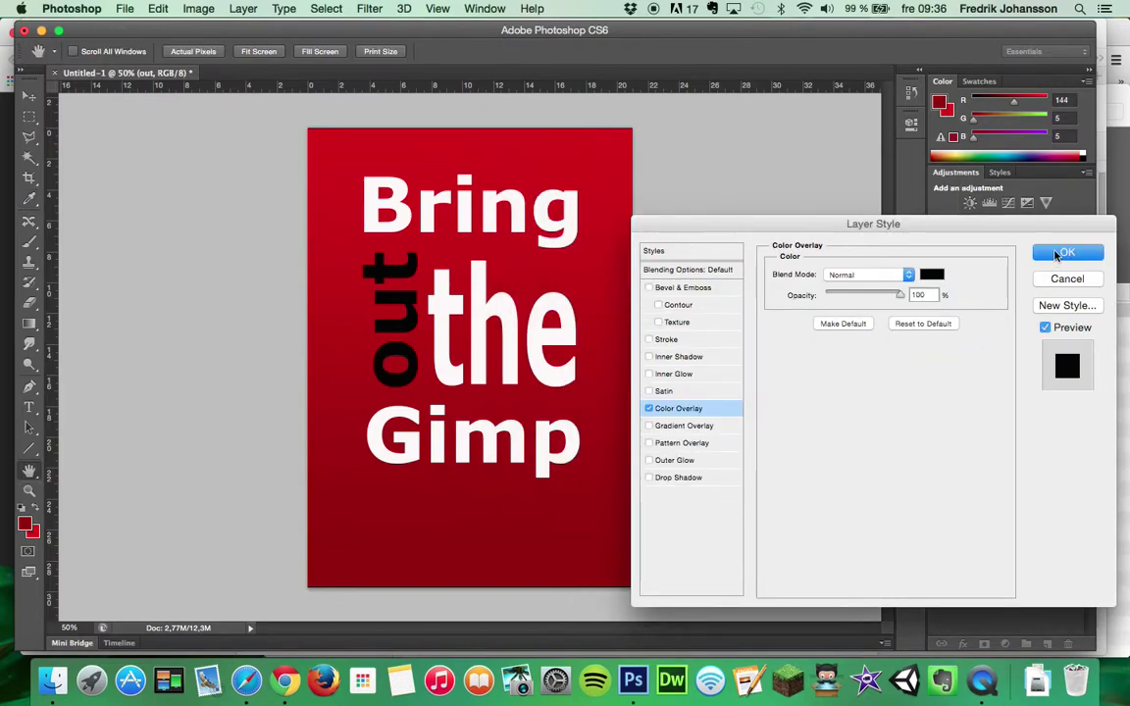
key(Return)
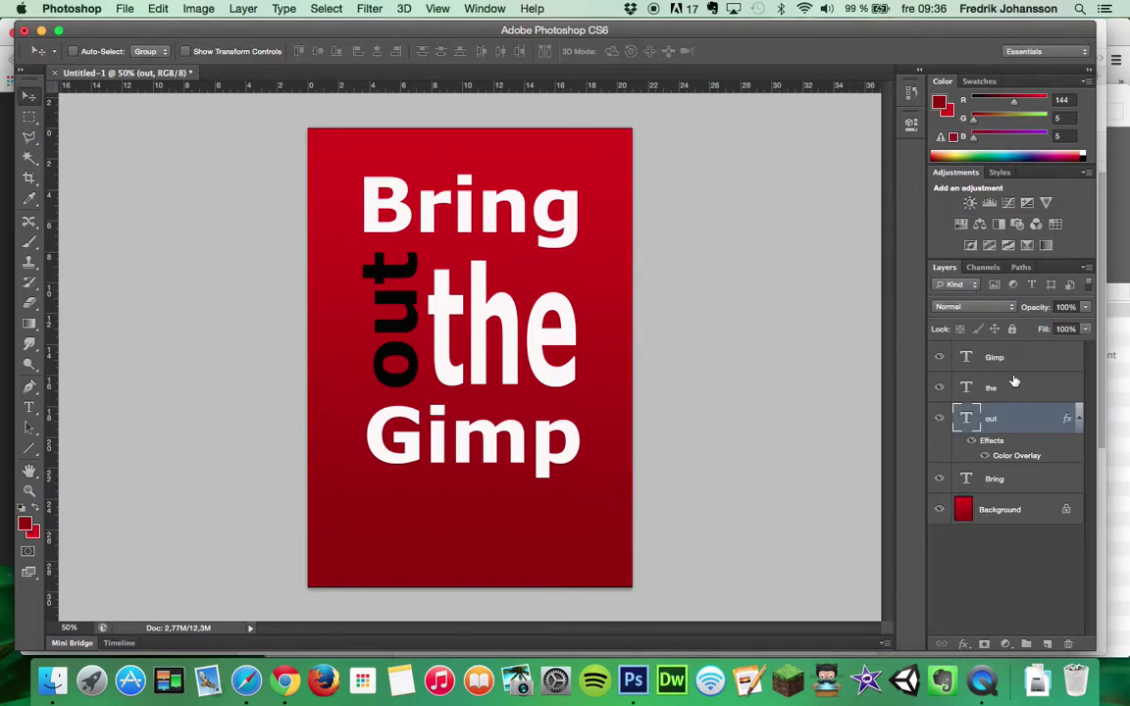
- Apply a raised Bevel & Emboss to the 'the' layer: depth 147%, size 29 px, soften 0
click(1007, 391)
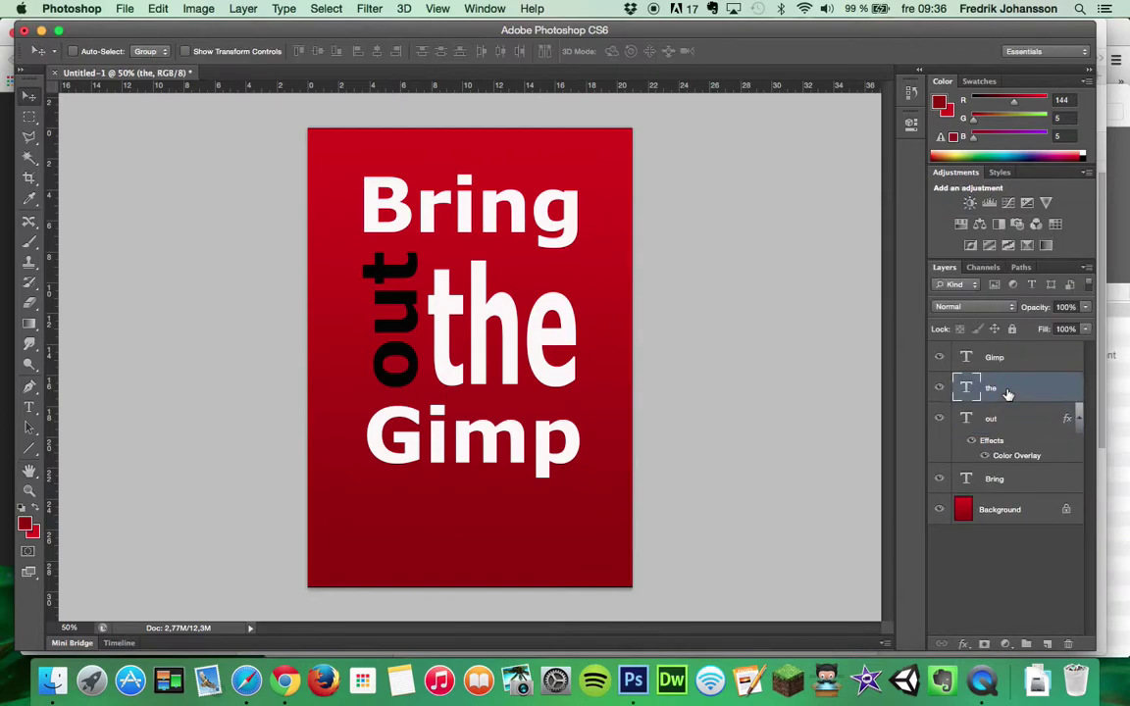
click(964, 643)
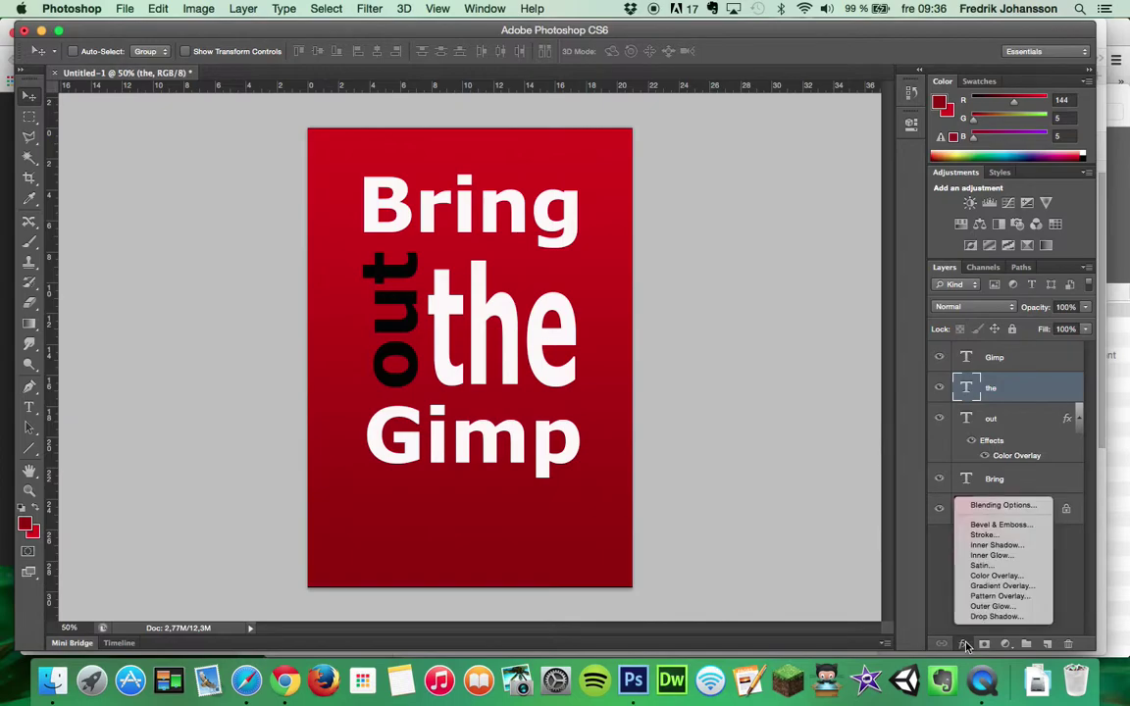
click(993, 525)
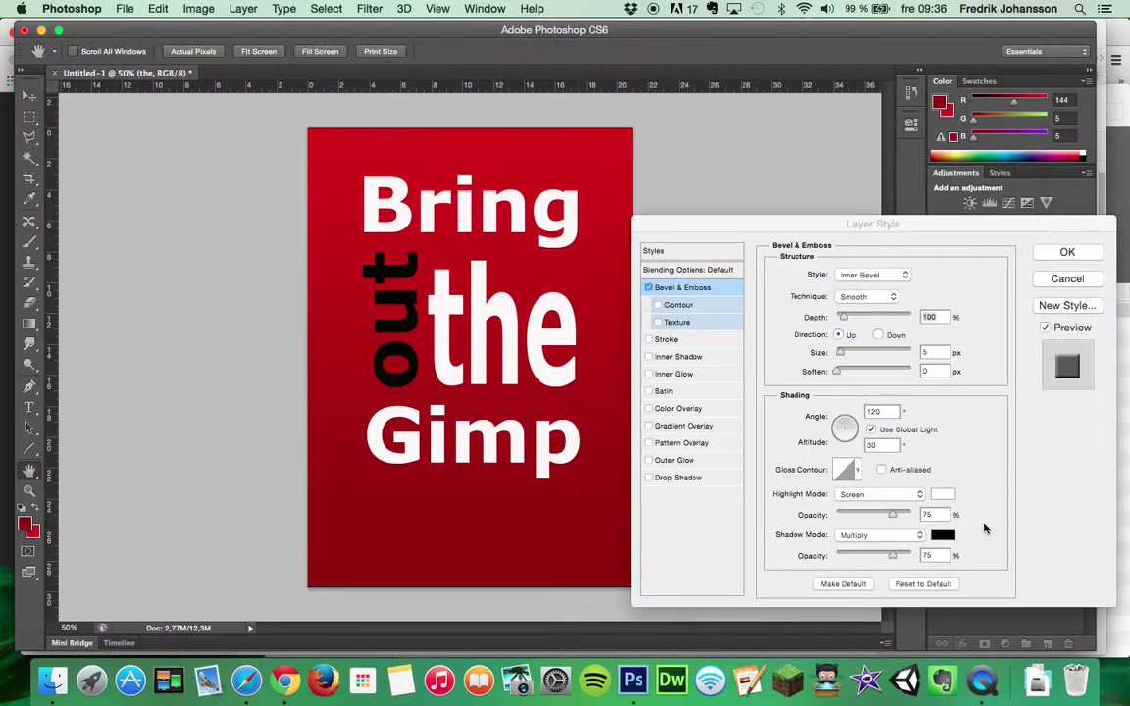
drag(843, 321, 848, 330)
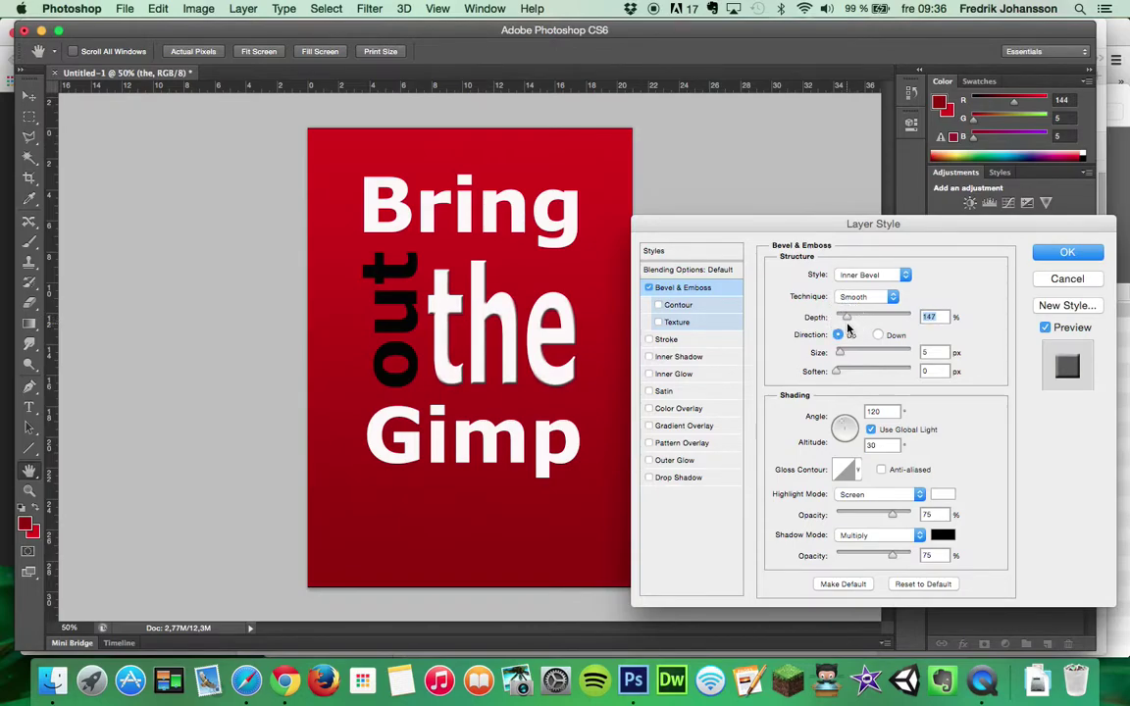
mouse_move(840, 353)
mouse_down()
mouse_move(851, 363)
mouse_move(839, 378)
mouse_up()
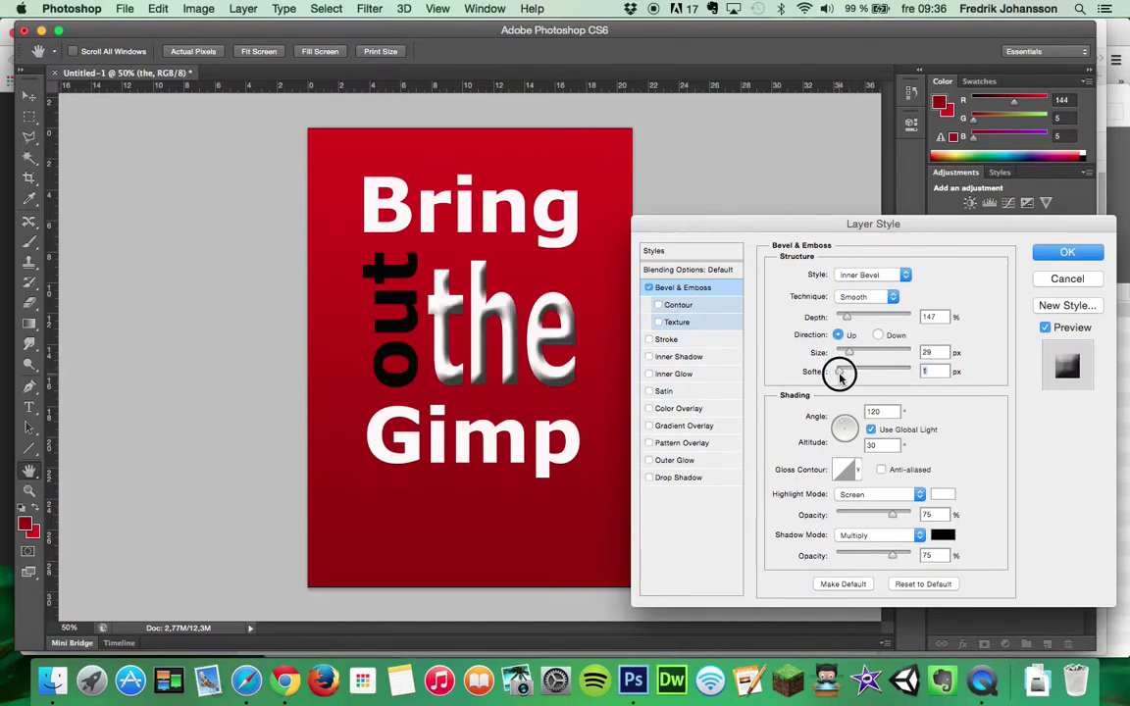
drag(839, 376, 836, 376)
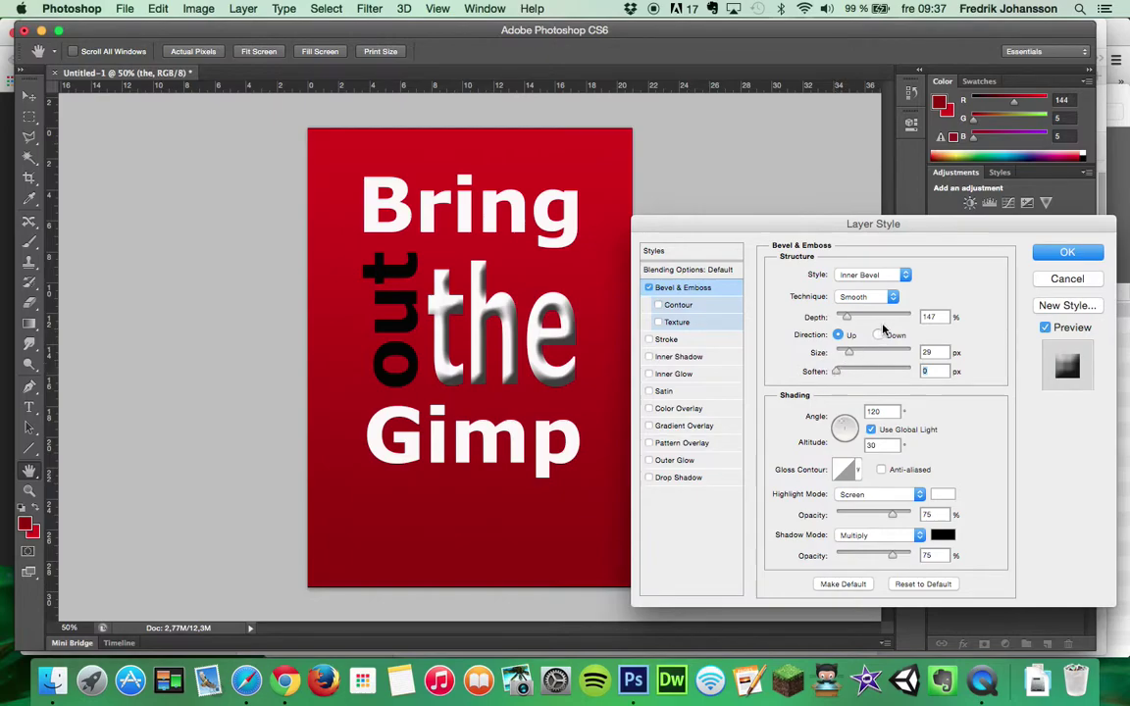
click(878, 336)
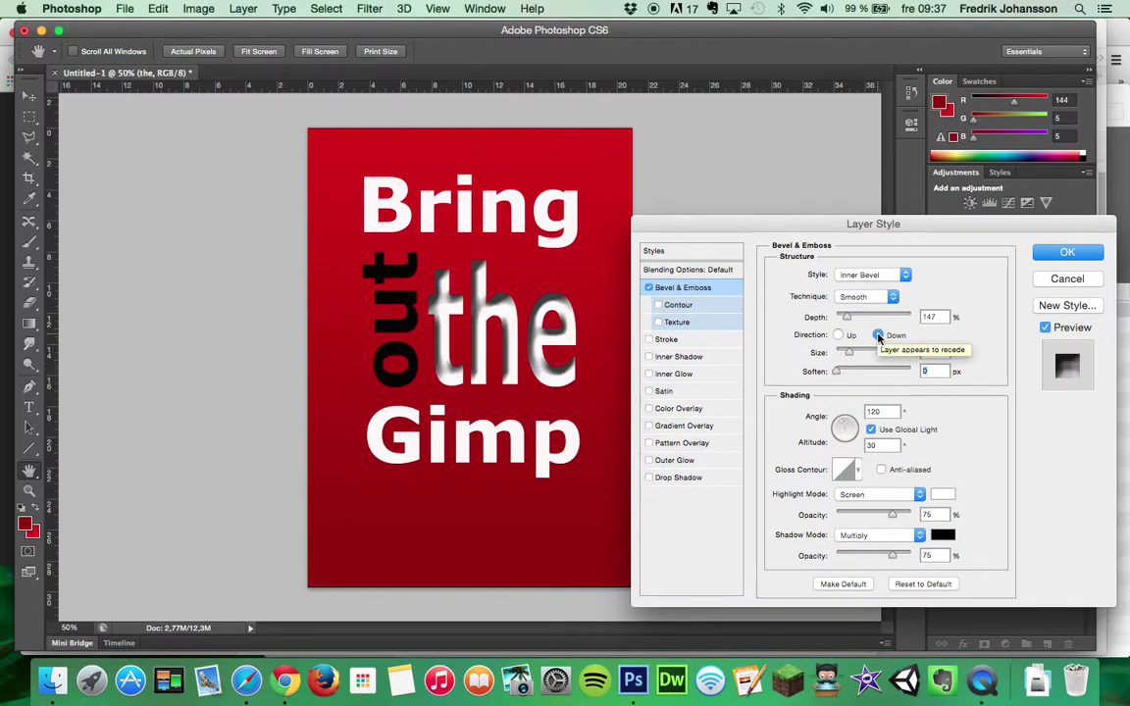
click(837, 336)
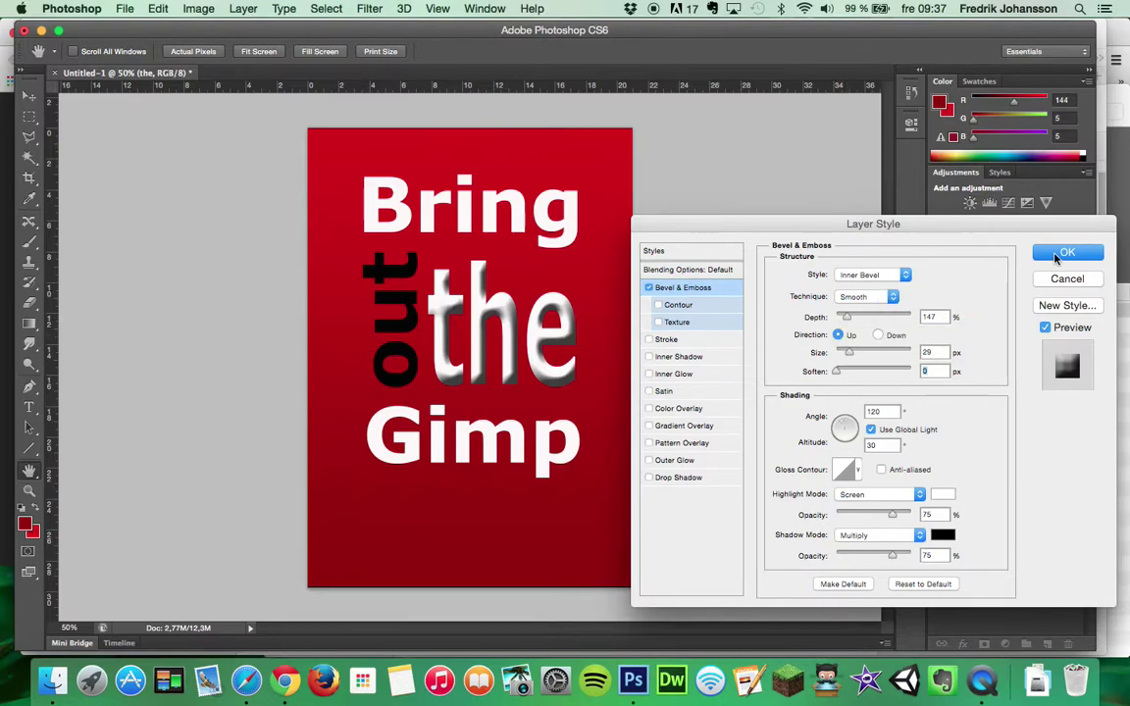
click(1056, 256)
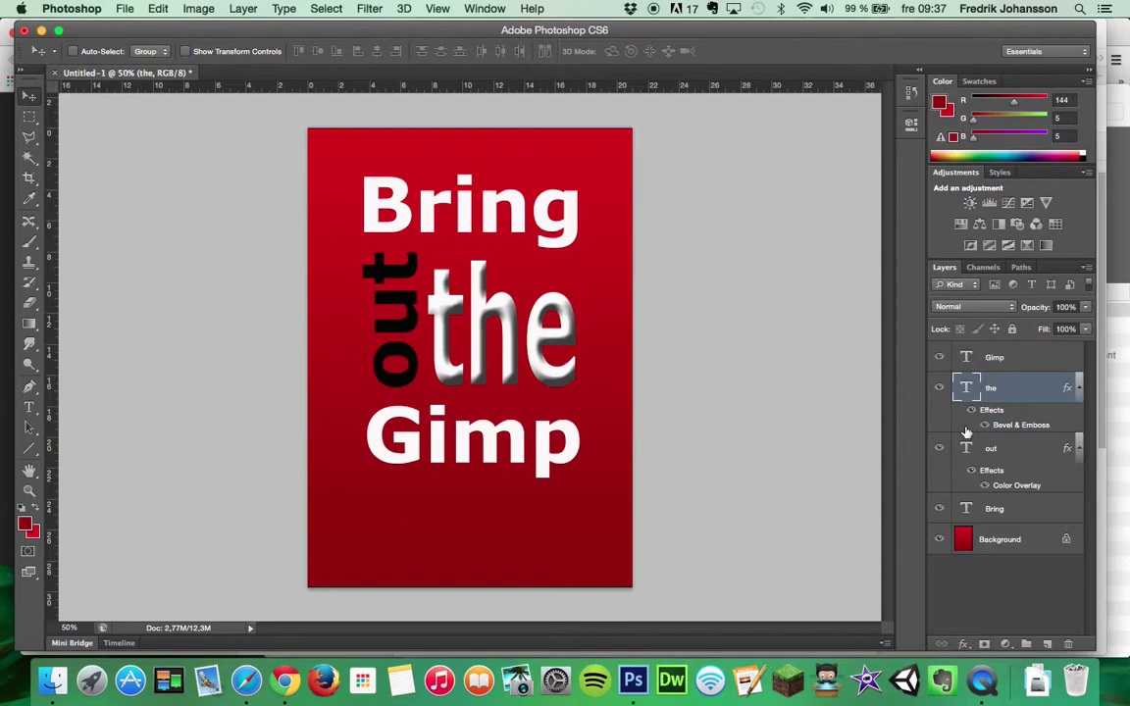
- Add a 9 px dark red (#500202) Stroke layer effect to the 'Gimp' text layer
click(993, 359)
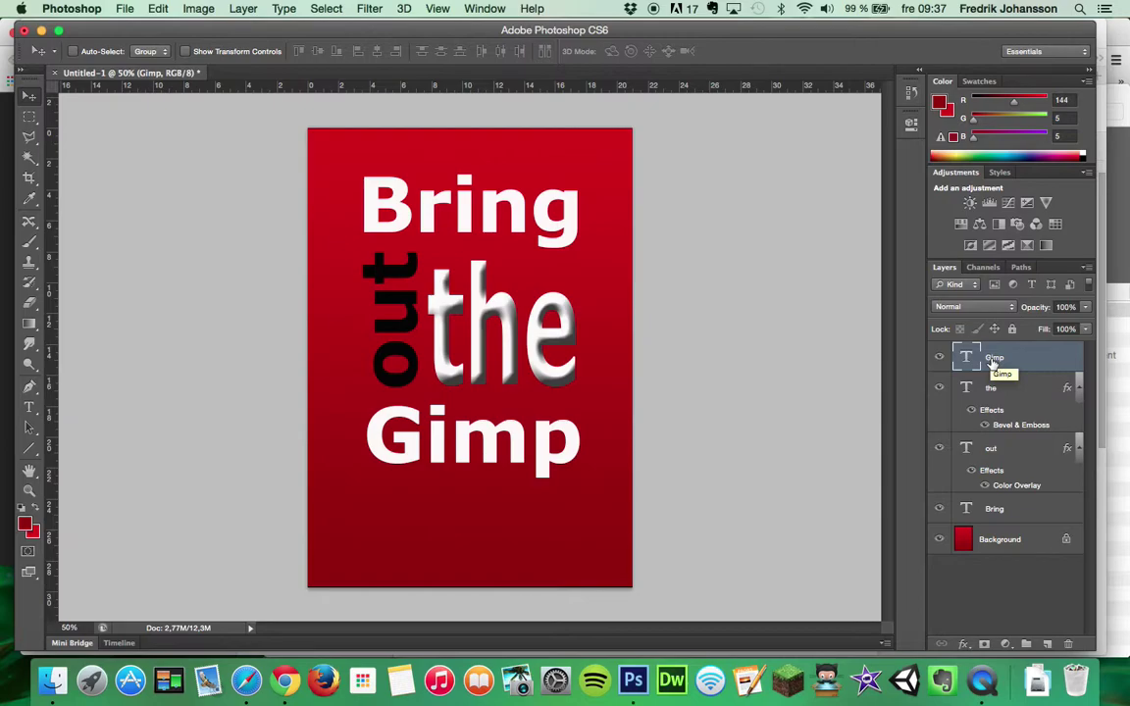
click(963, 644)
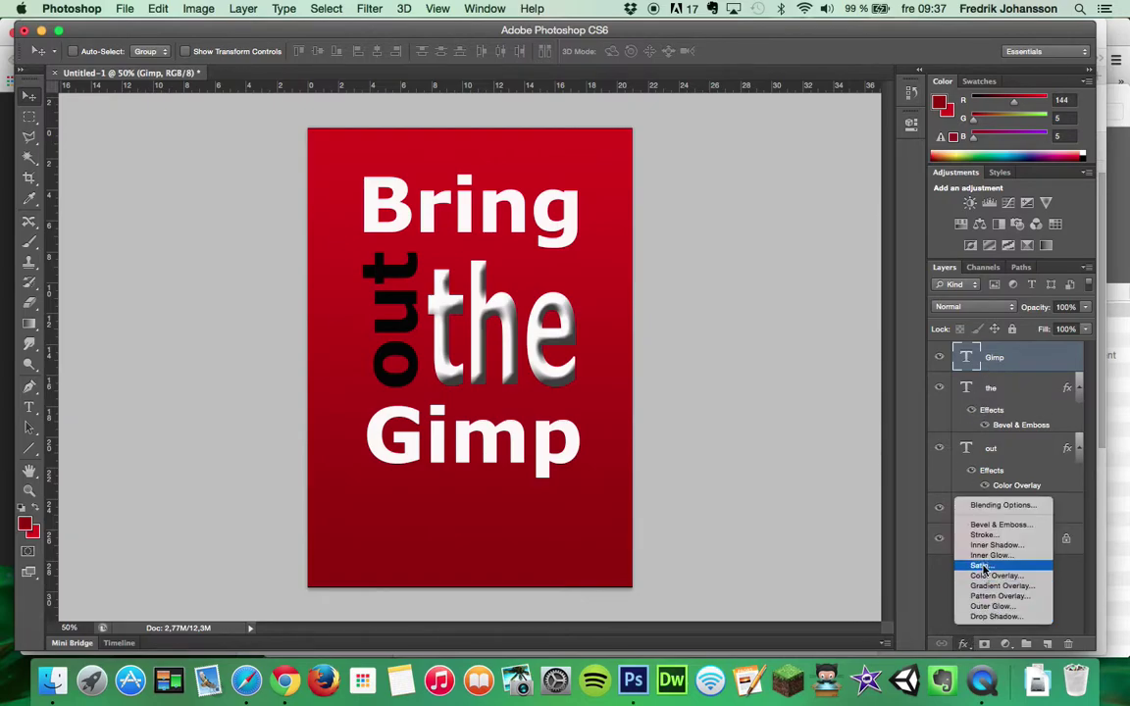
click(982, 535)
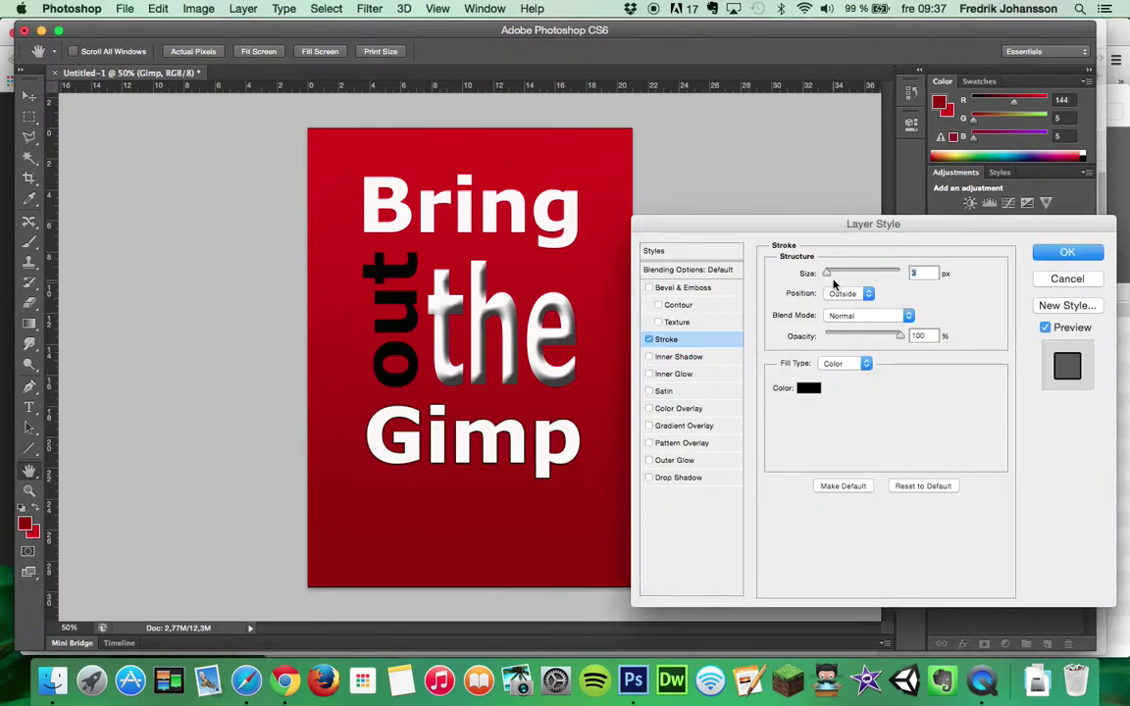
click(809, 388)
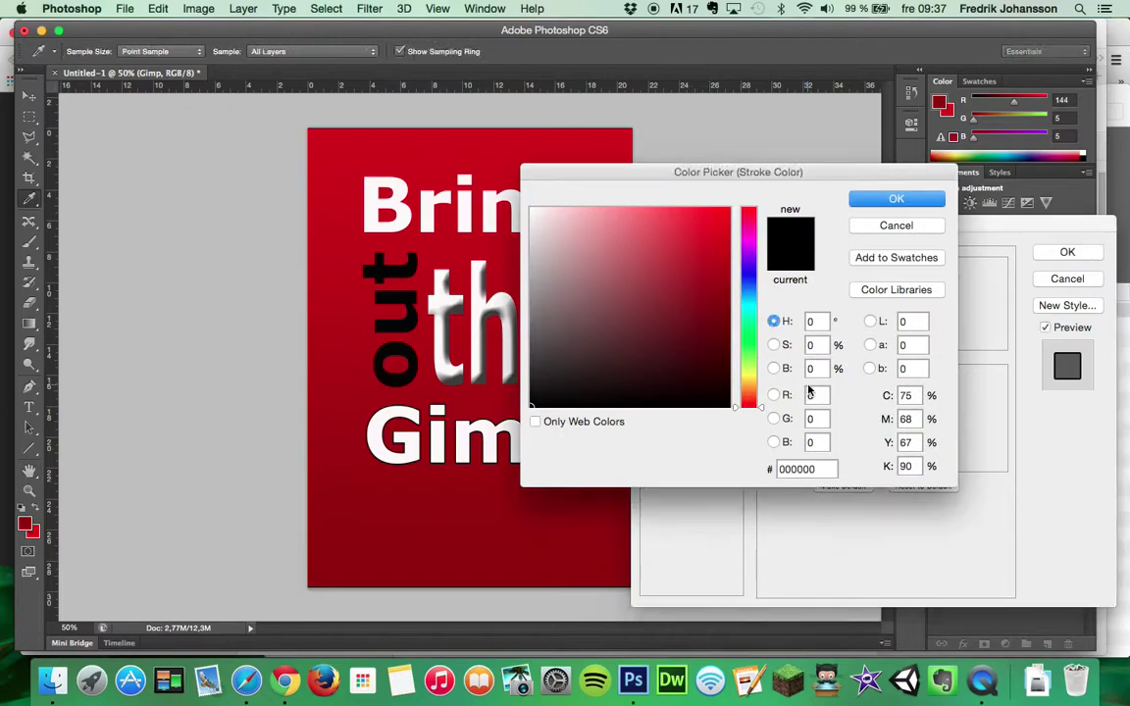
click(725, 344)
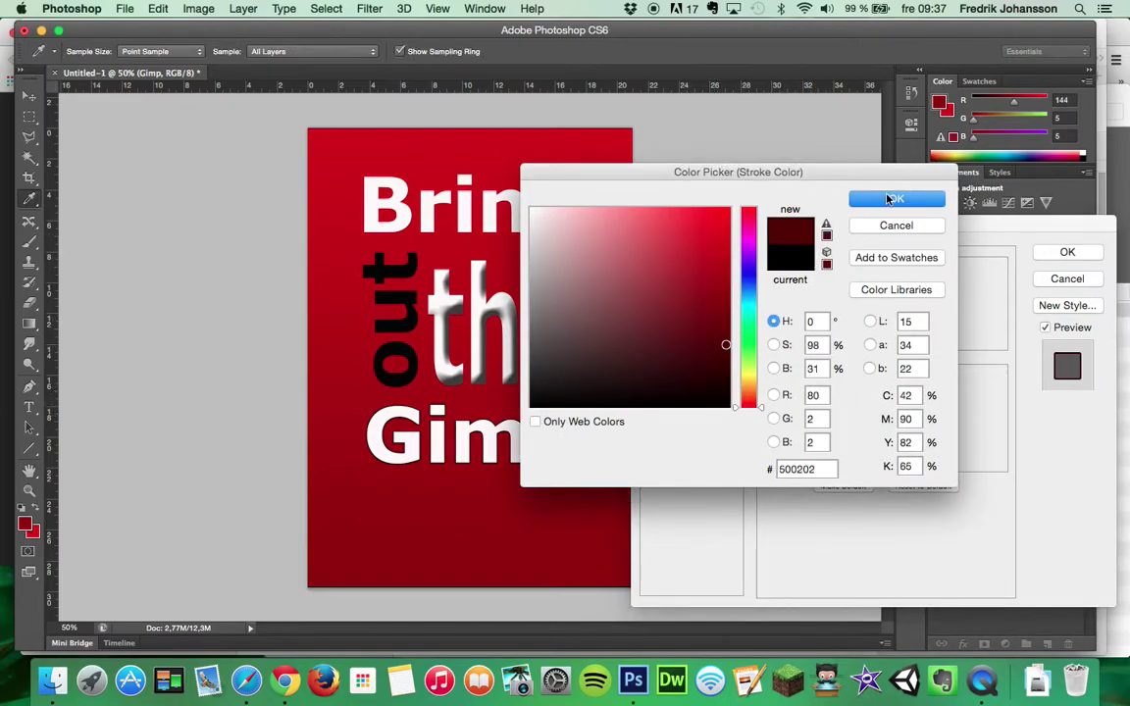
click(890, 199)
drag(826, 274, 833, 278)
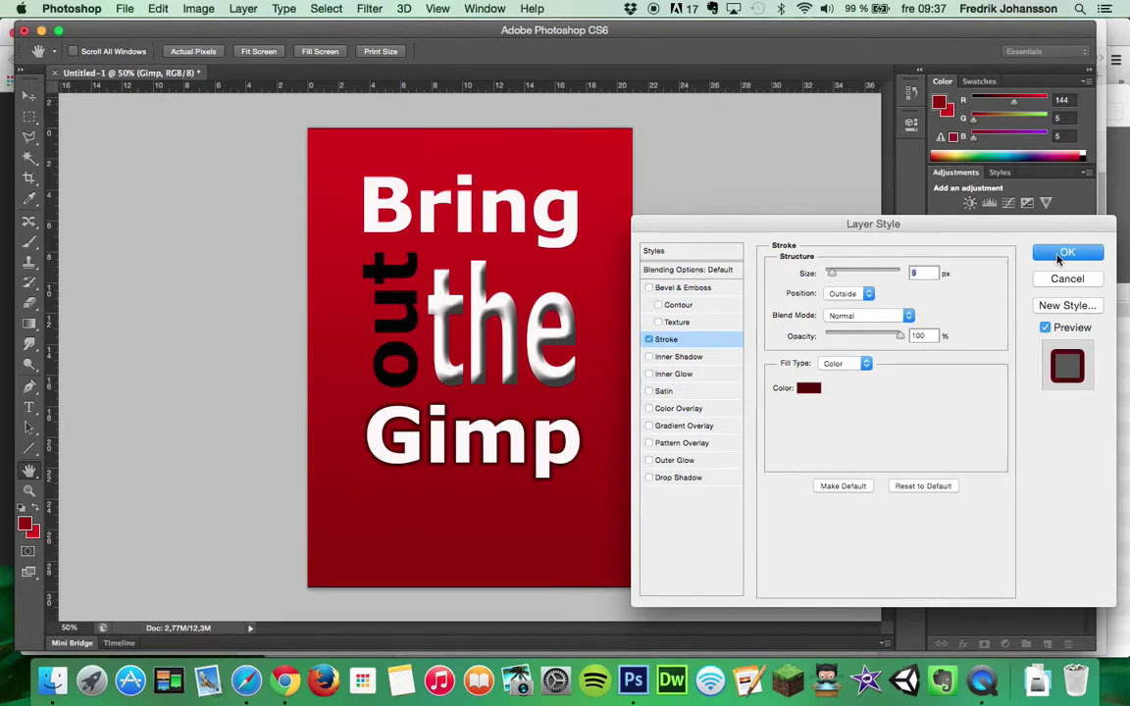
click(1065, 254)
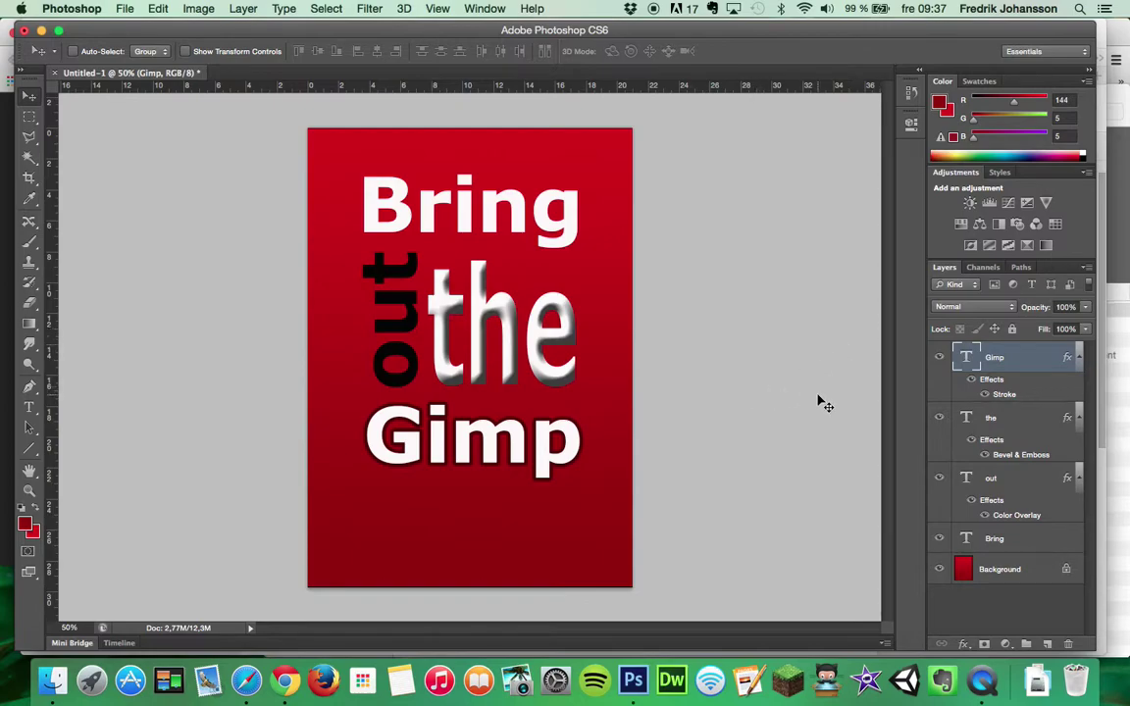
- Back in the poster guide, add a new final line reading 'Klart!'
click(247, 681)
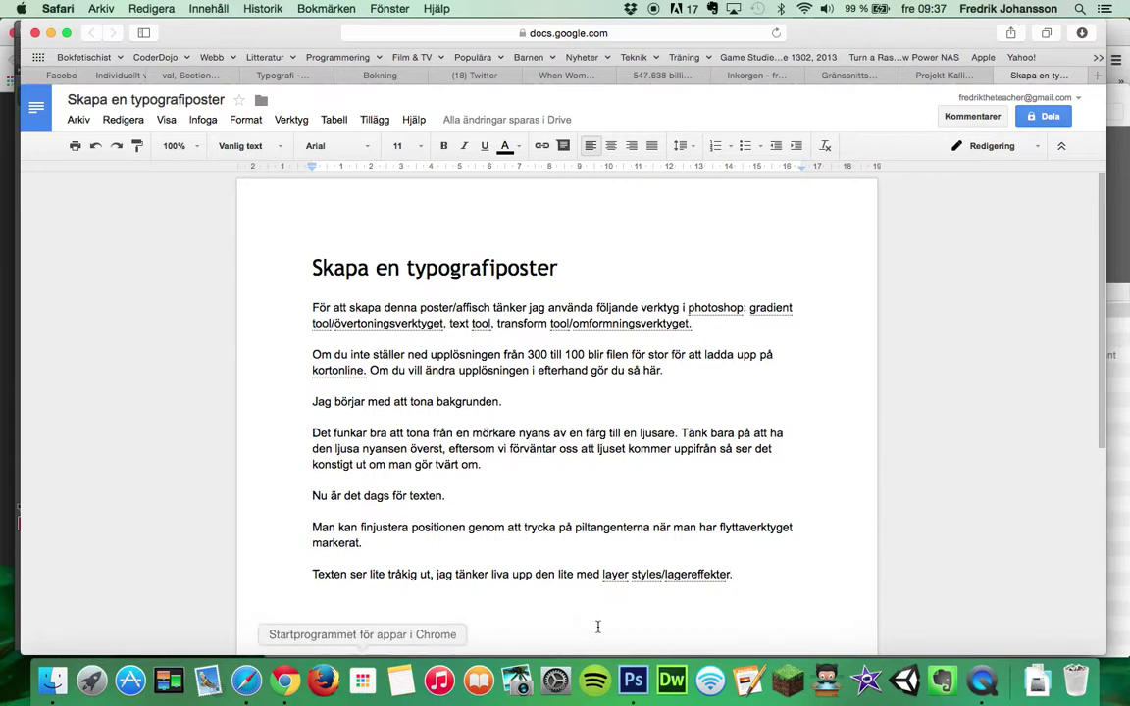
key(Return)
text(Klart!)
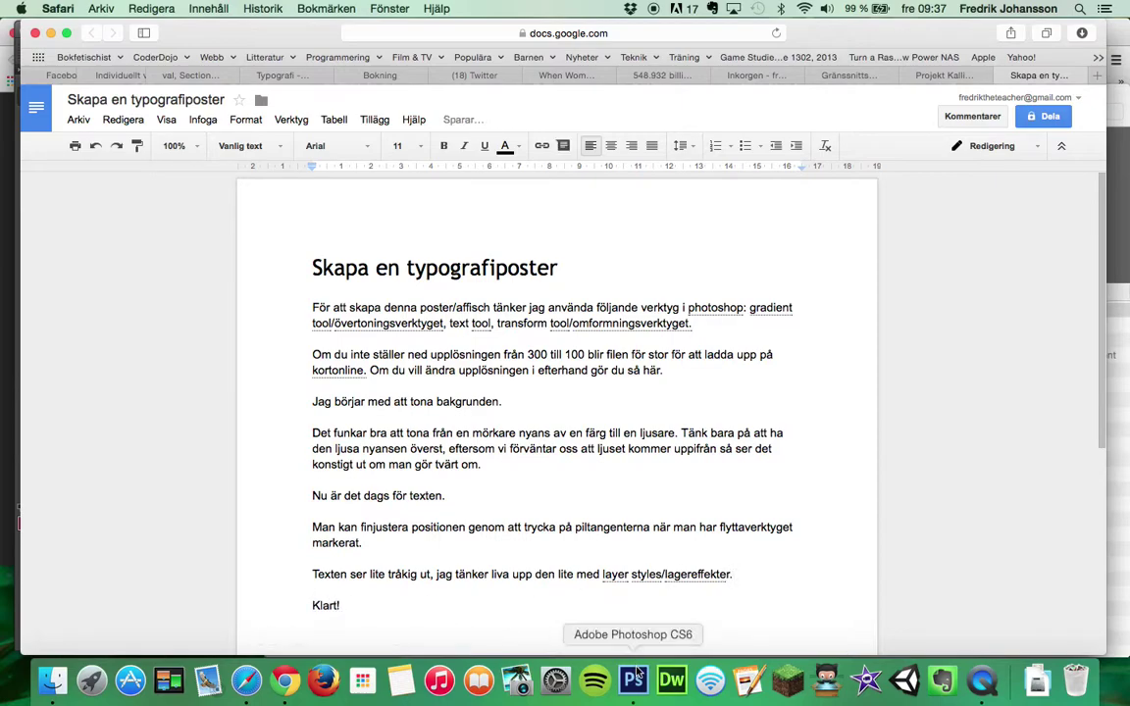